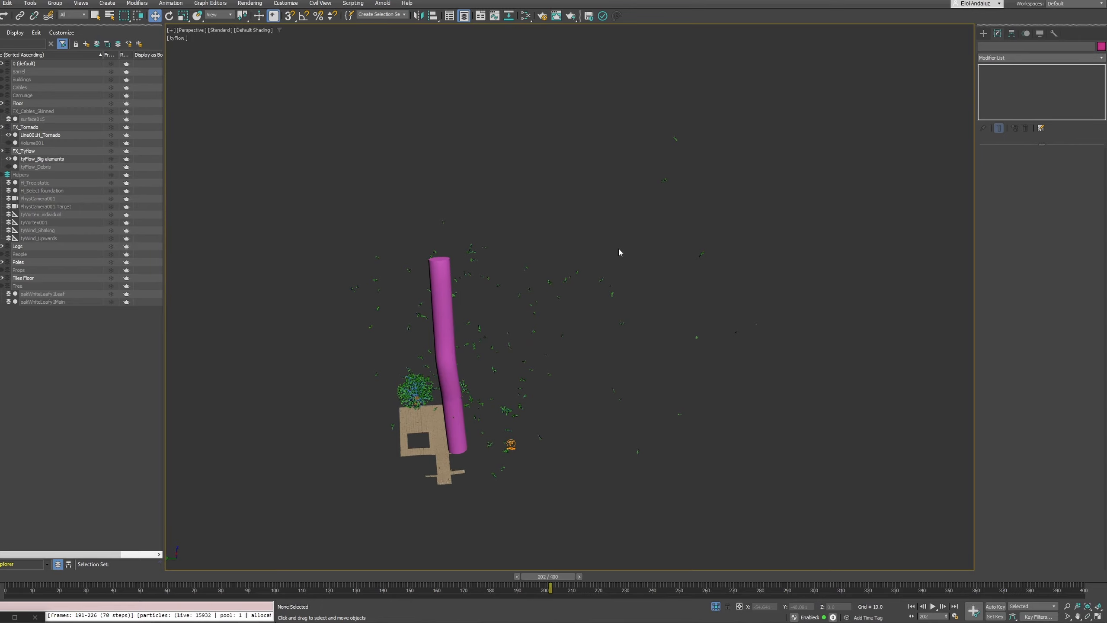
Open the tyFlow editor for the tyFlow_Big elements object
{"action": "middle_click_drag", "start_coordinate": [513, 347], "coordinate": [605, 239]}
{"action": "scroll", "coordinate": [537, 326], "scroll_direction": "up", "scroll_amount": 3}
{"action": "scroll", "coordinate": [537, 326], "scroll_direction": "up", "scroll_amount": 9}
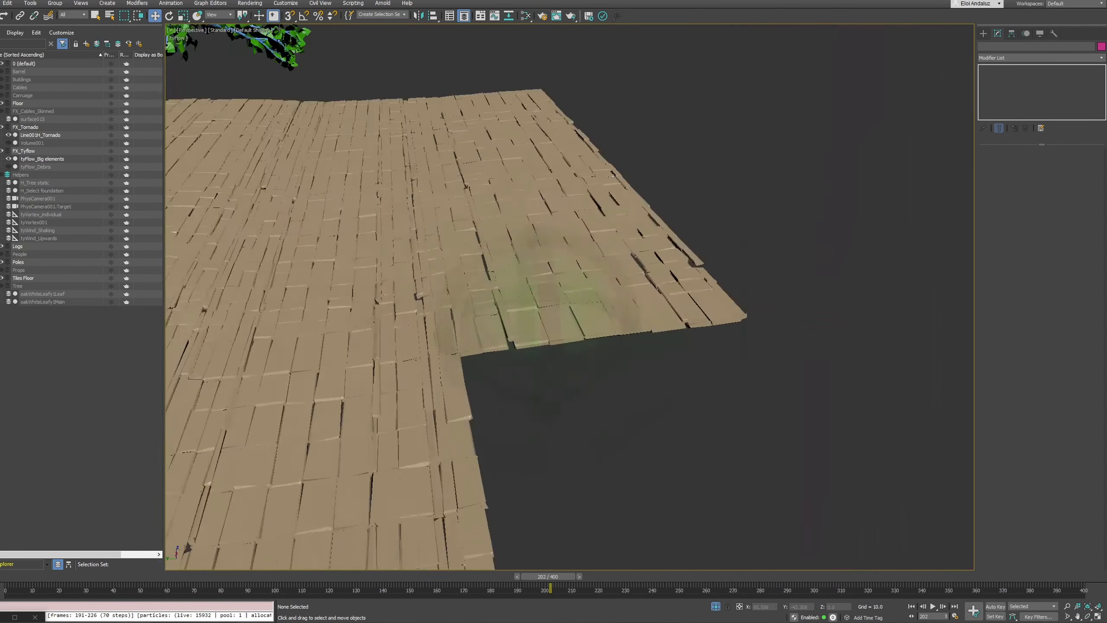
{"action": "scroll", "coordinate": [537, 325], "scroll_direction": "down", "scroll_amount": 3}
{"action": "middle_click_drag", "start_coordinate": [544, 291], "coordinate": [533, 127]}
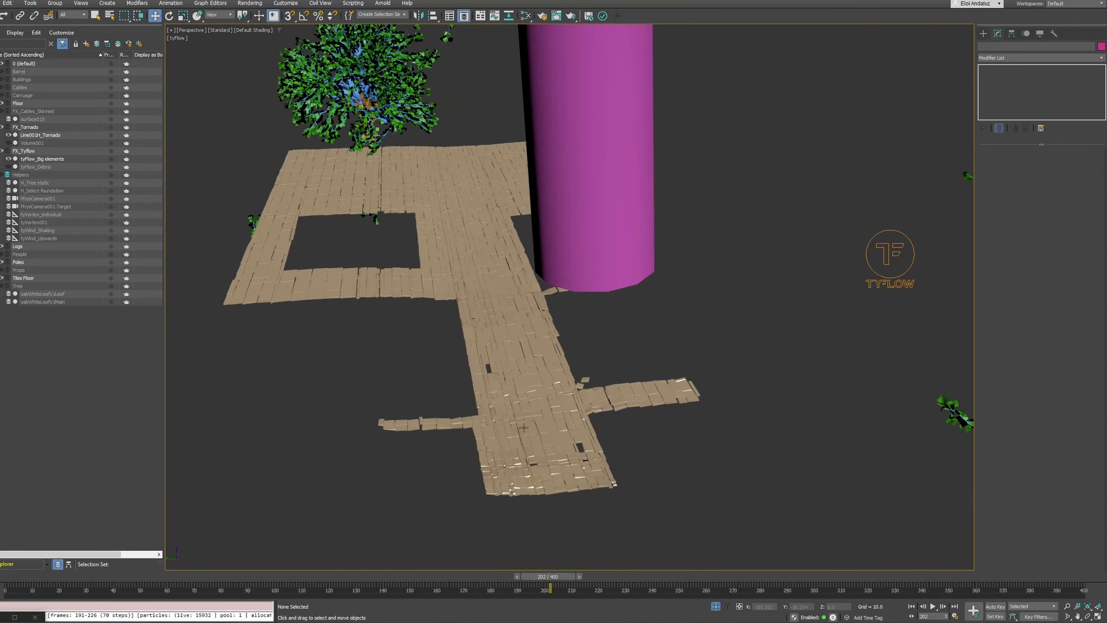
{"action": "left_click", "coordinate": [522, 342]}
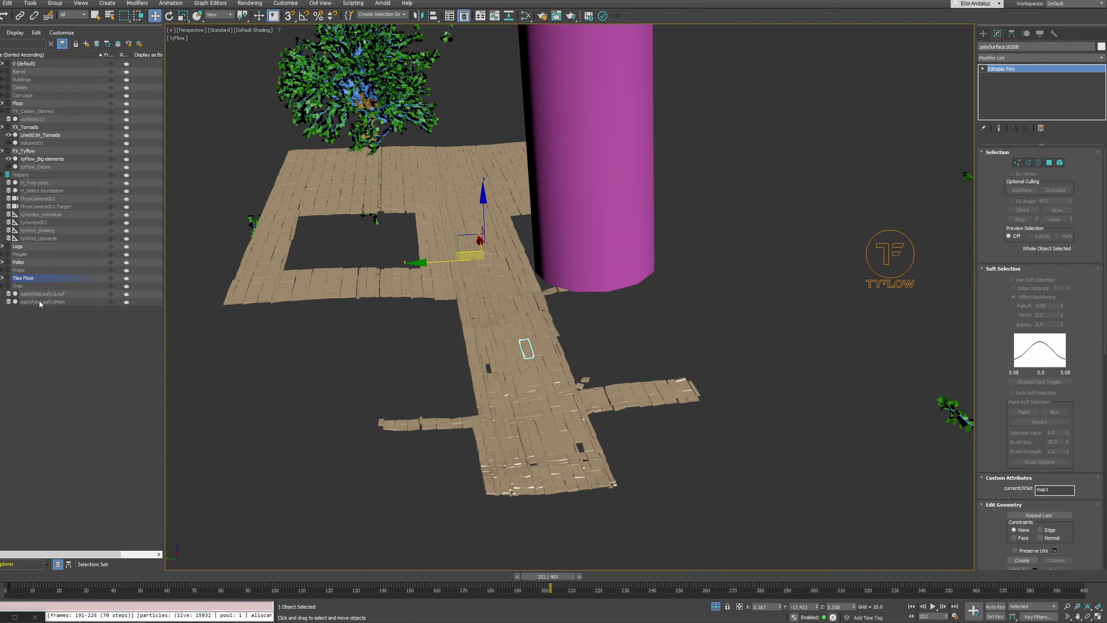
{"action": "left_click", "coordinate": [39, 159]}
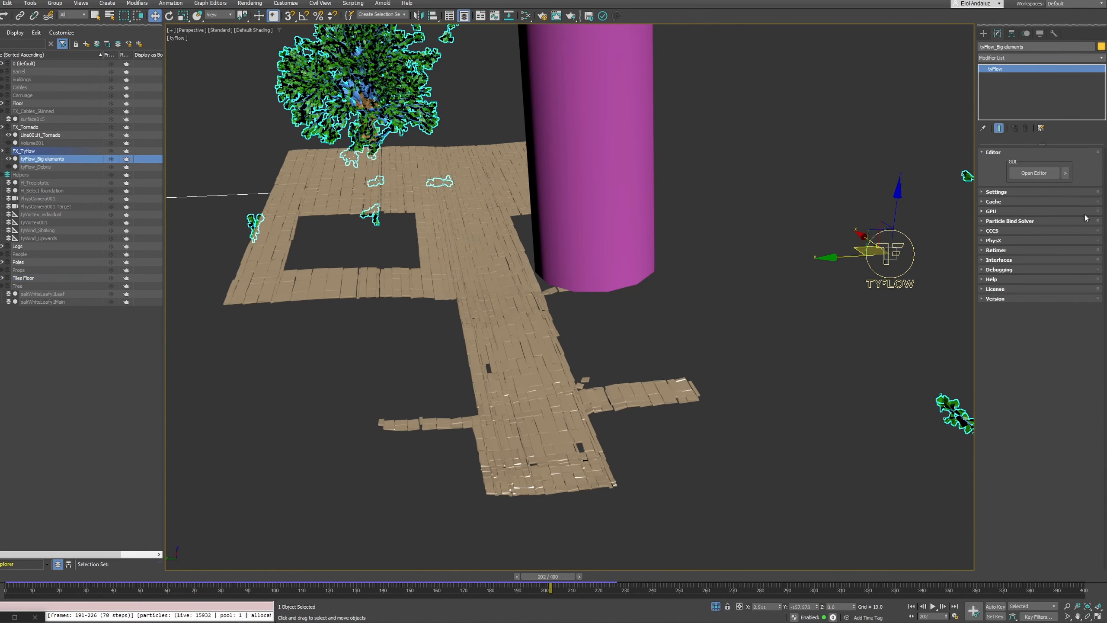
{"action": "left_click", "coordinate": [1027, 174]}
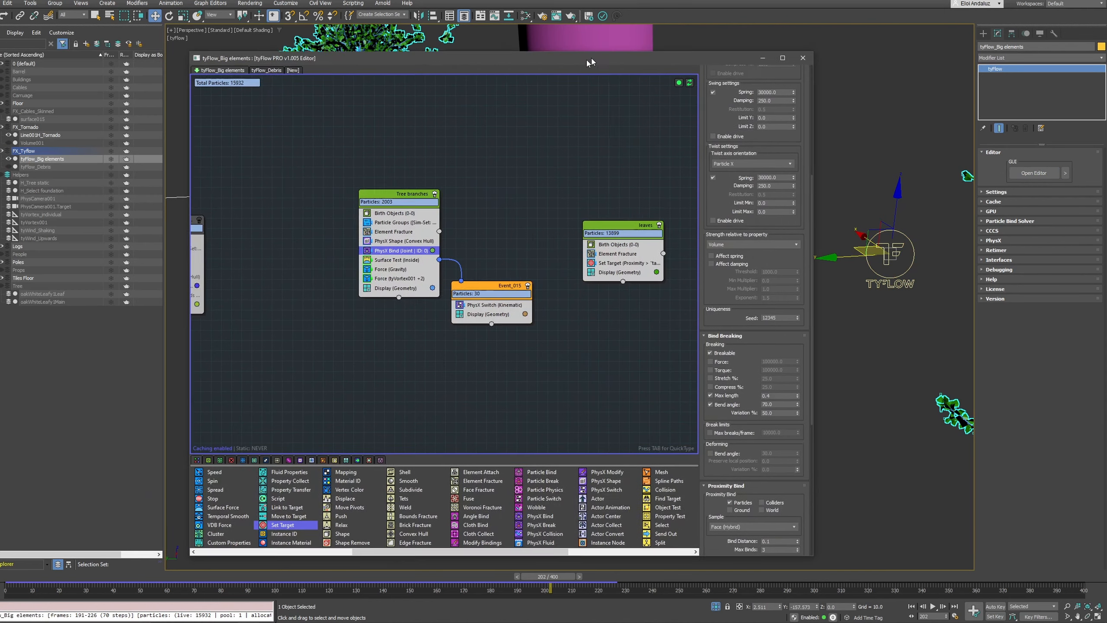
{"action": "left_click_drag", "start_coordinate": [587, 60], "coordinate": [603, 53]}
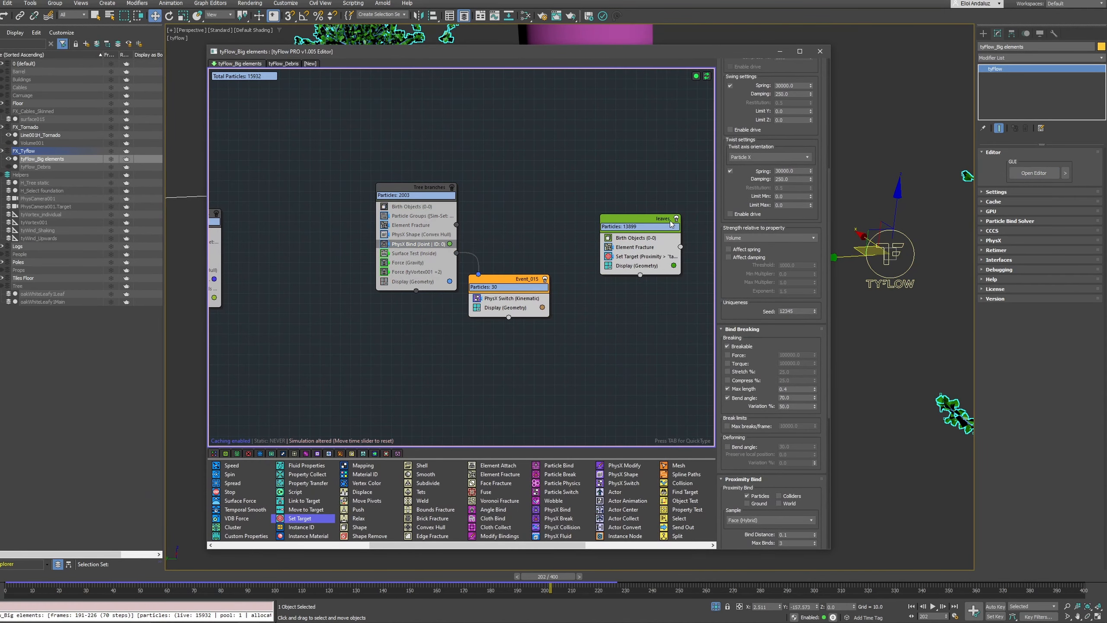
Place the leaves event beside the Tree branches event and create a separate new event with a Birth Objects operator
{"action": "left_click_drag", "start_coordinate": [641, 226], "coordinate": [524, 196]}
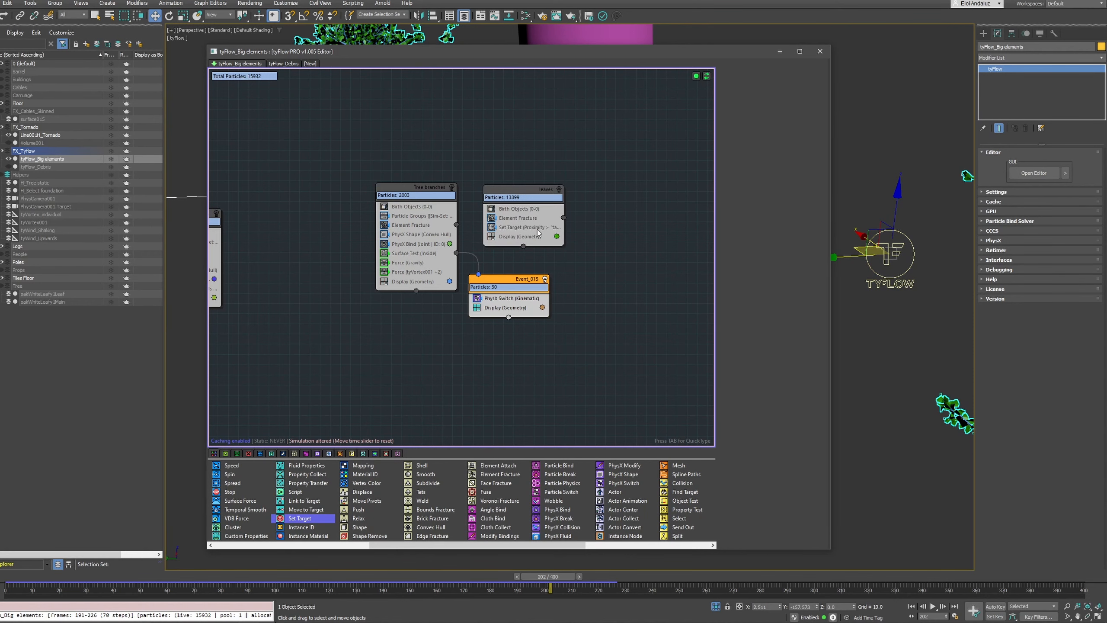
{"action": "left_click_drag", "start_coordinate": [423, 282], "coordinate": [684, 216], "text": "shift"}
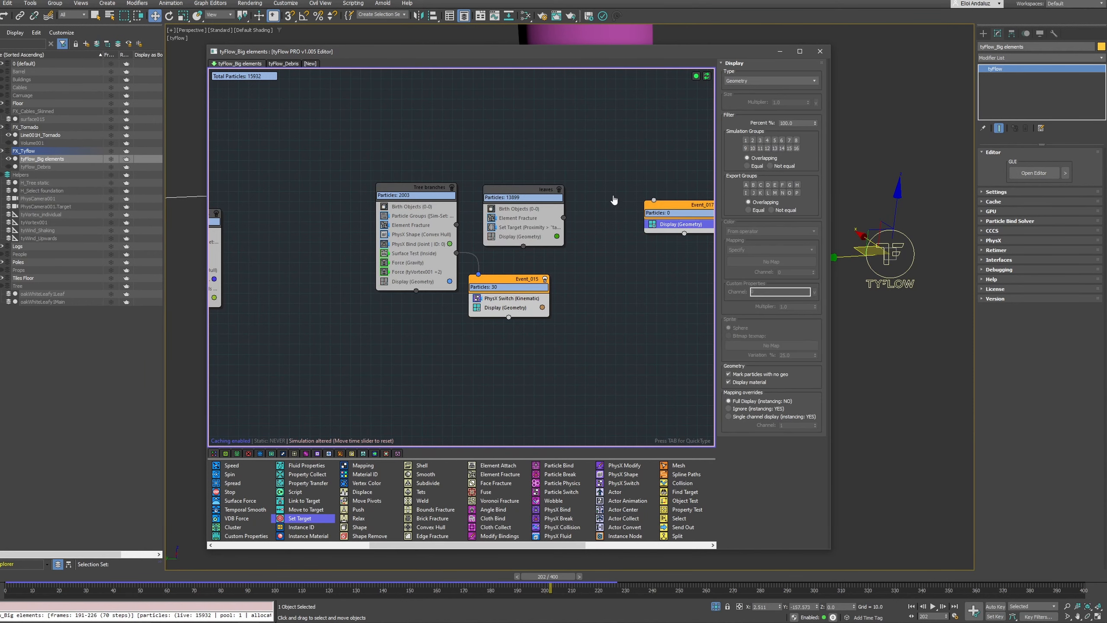
{"action": "key", "text": "Tab"}
{"action": "type", "text": "birt"}
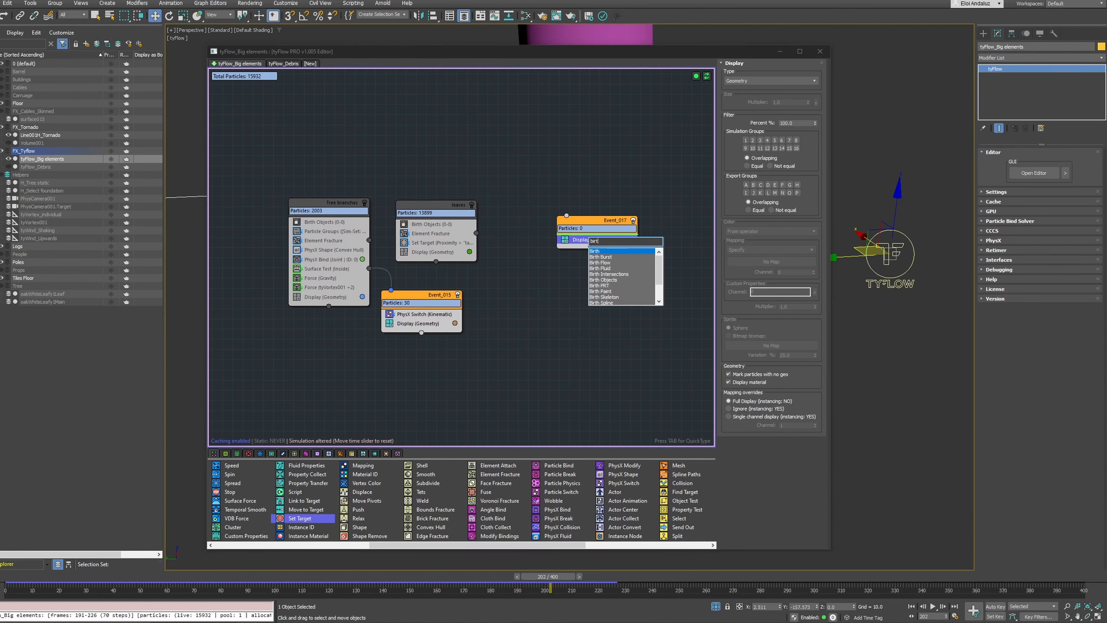
{"action": "type", "text": "h o"}
{"action": "key", "text": "Return"}
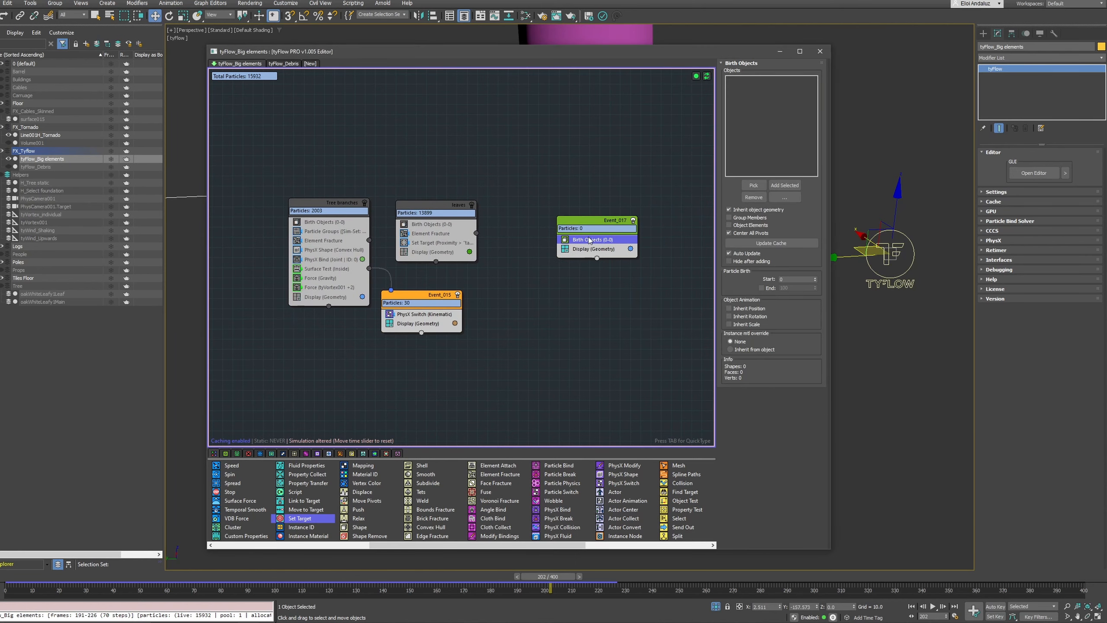
Add all floor tile meshes from the Tiles Floor layer to the new event's Birth Objects operator
{"action": "left_click_drag", "start_coordinate": [554, 53], "coordinate": [726, 232]}
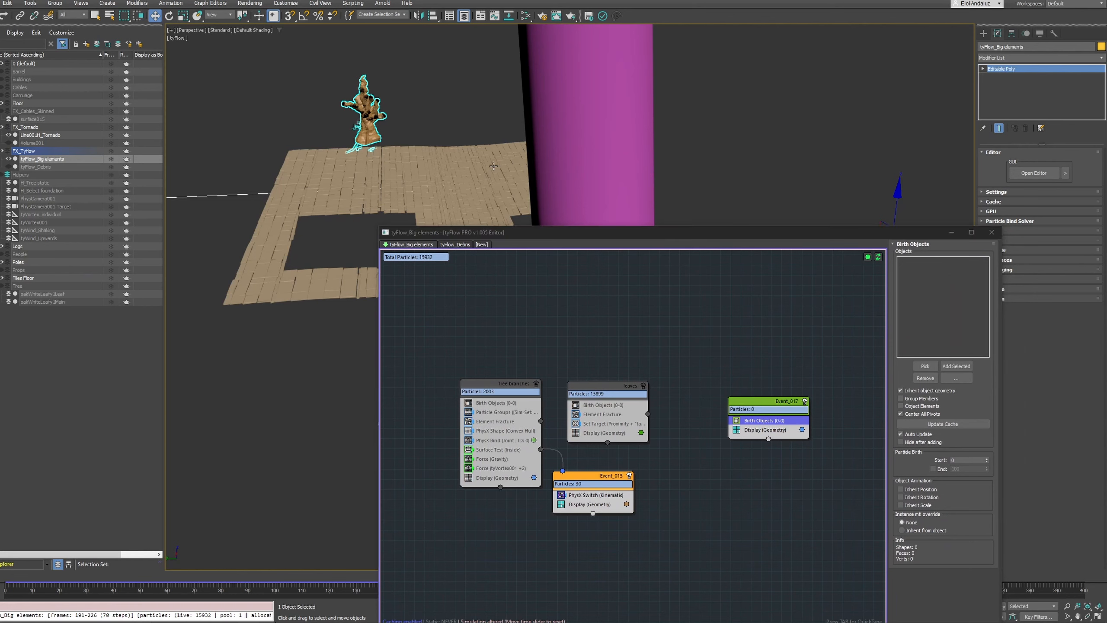
{"action": "left_click", "coordinate": [494, 166]}
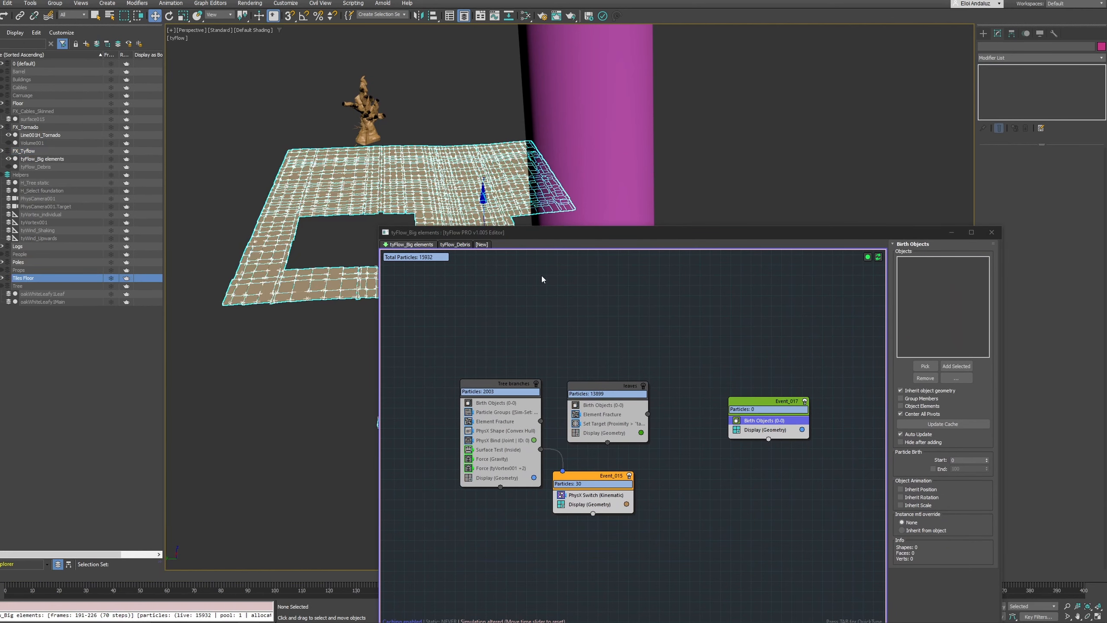
{"action": "left_click_drag", "start_coordinate": [572, 240], "coordinate": [416, 79]}
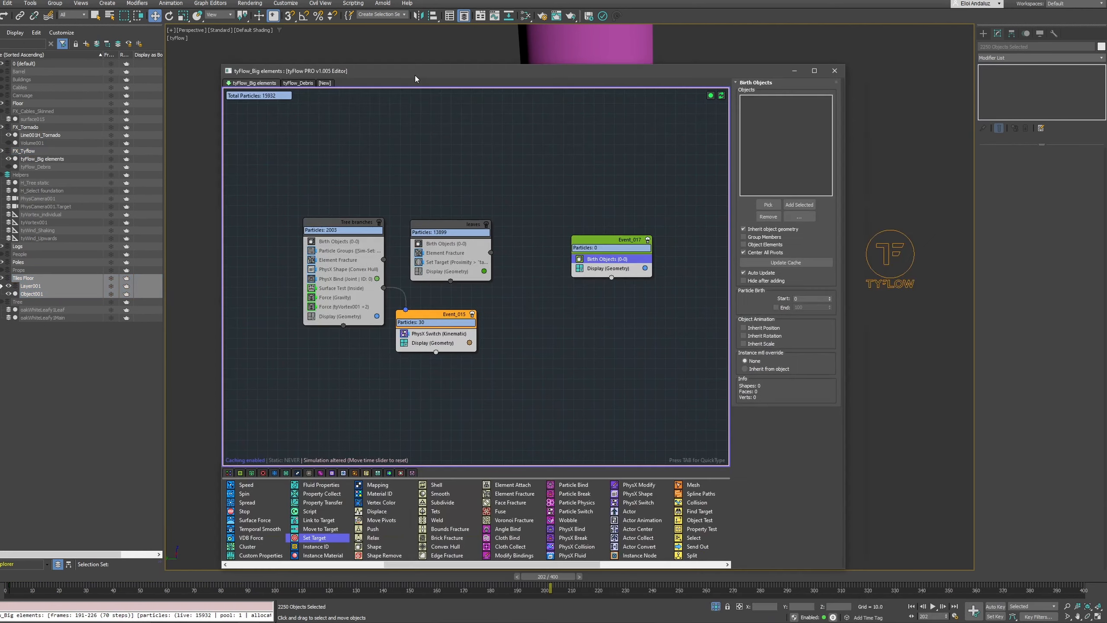
{"action": "left_click", "coordinate": [799, 205]}
{"action": "mouse_move", "coordinate": [601, 239]}
{"action": "left_mouse_down"}
{"action": "mouse_move", "coordinate": [615, 208]}
{"action": "mouse_move", "coordinate": [614, 223]}
{"action": "left_mouse_up"}
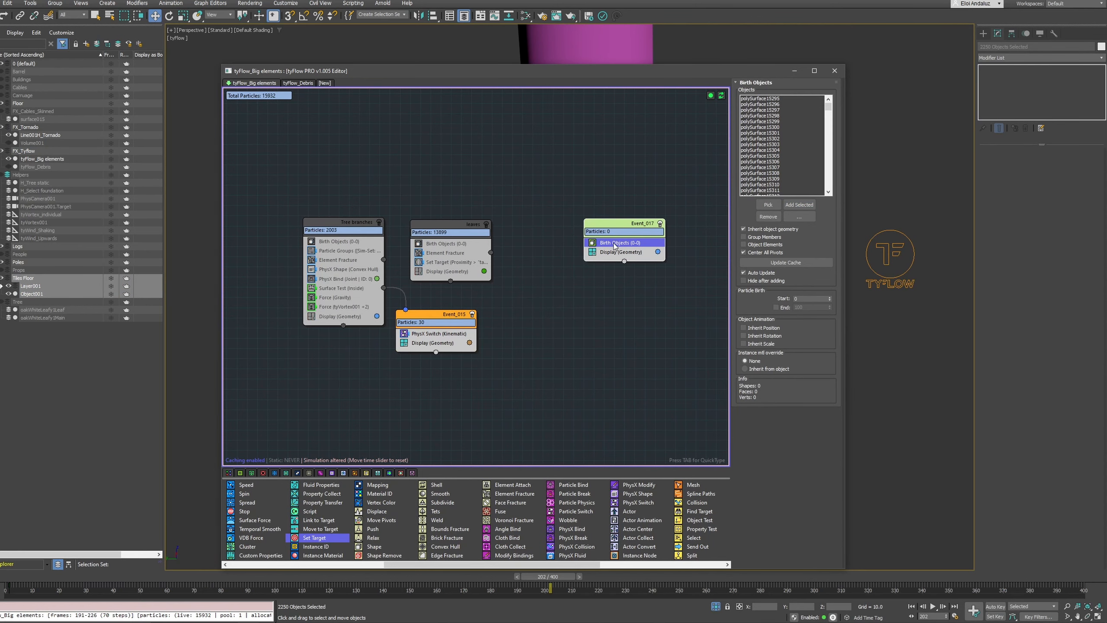
{"action": "left_click_drag", "start_coordinate": [687, 77], "coordinate": [170, 41]}
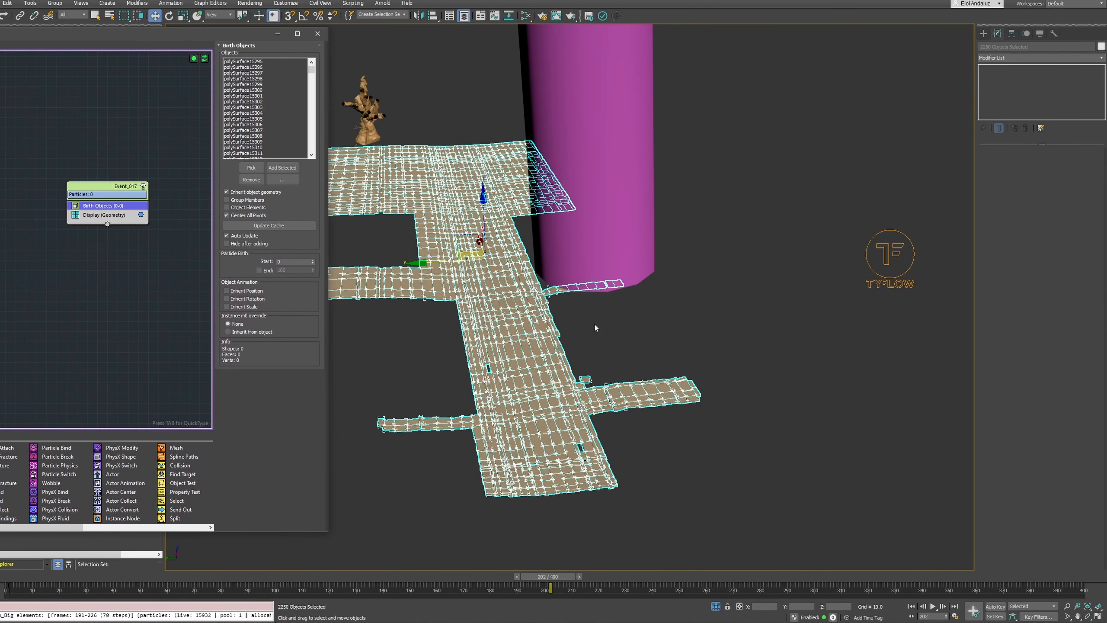
{"action": "left_click", "coordinate": [540, 346]}
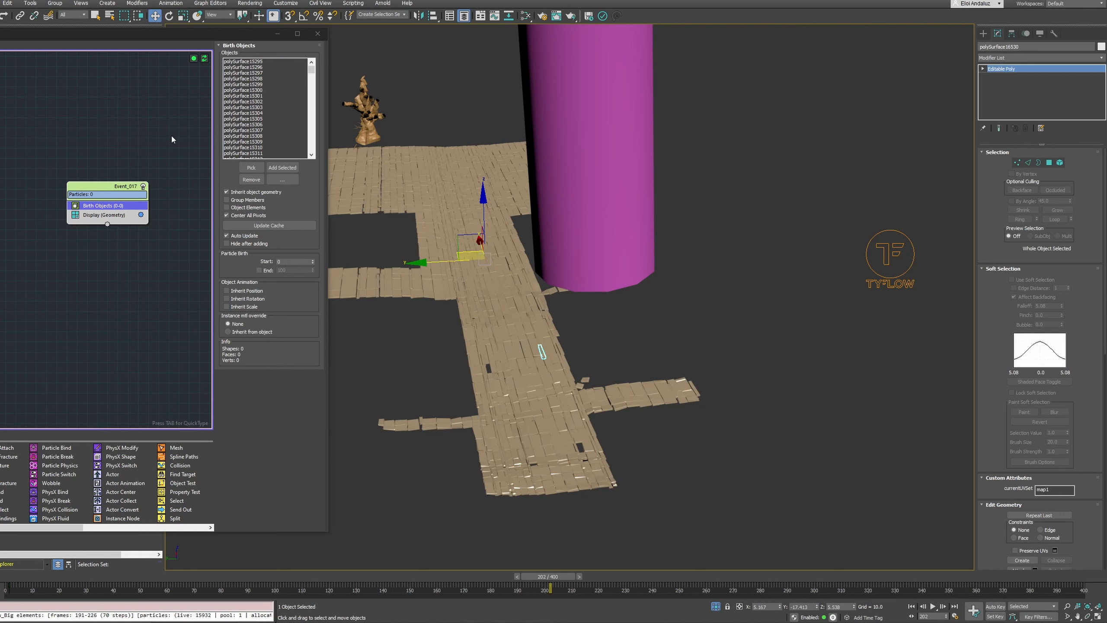
{"action": "left_click", "coordinate": [494, 306]}
Add a Surface Test to the floor tiles event, linked to a new output event, with Line001H_Tornado as its test object
{"action": "left_click_drag", "start_coordinate": [131, 36], "coordinate": [198, 44]}
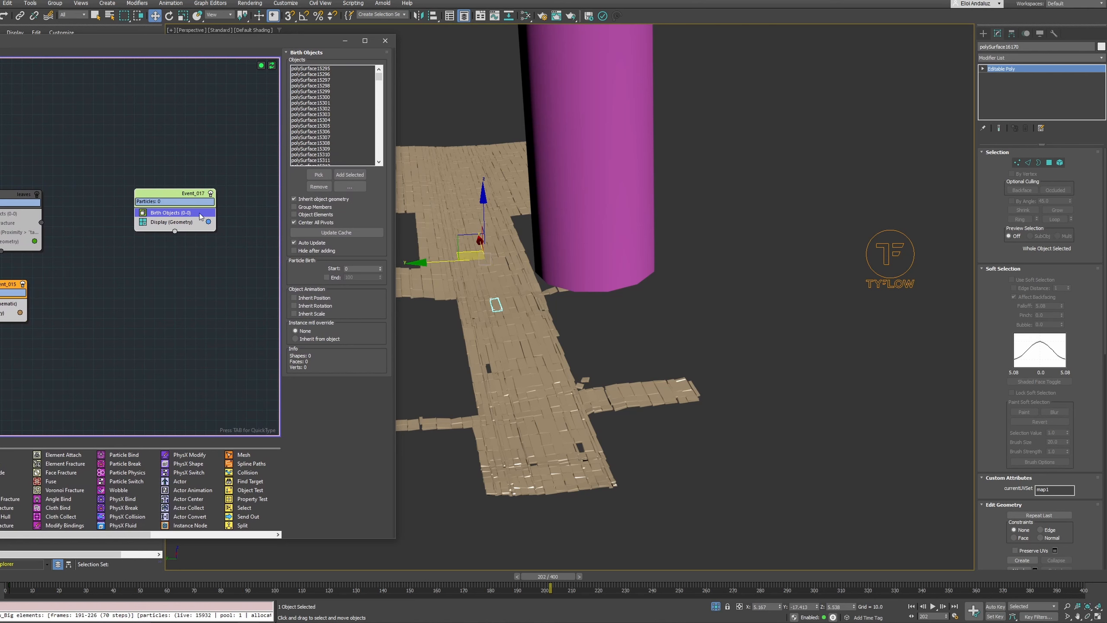
{"action": "left_click_drag", "start_coordinate": [175, 232], "coordinate": [234, 293]}
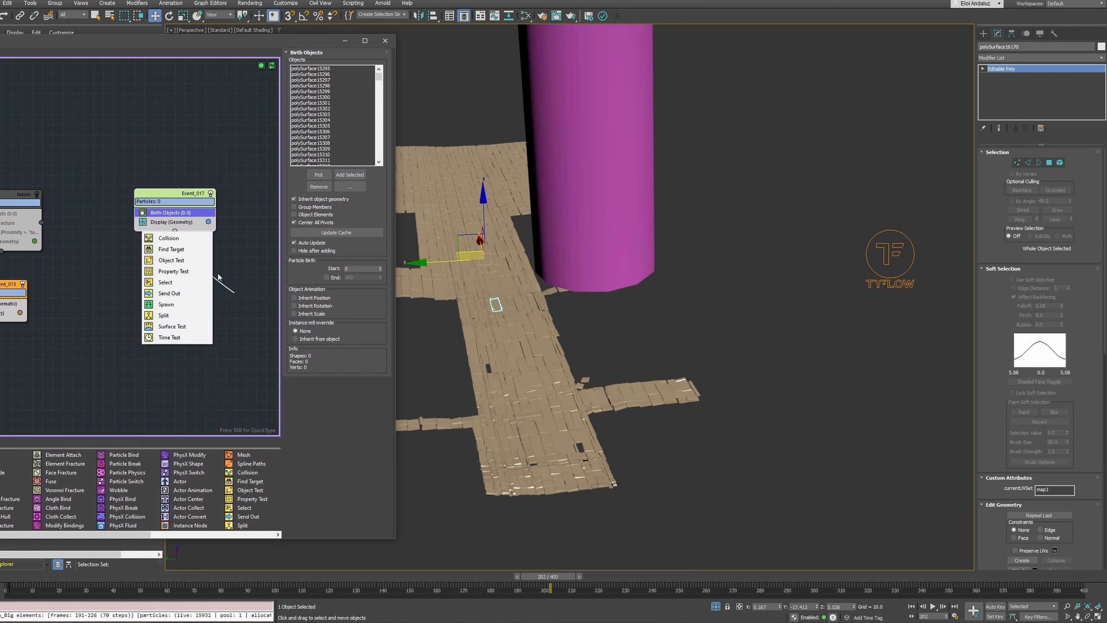
{"action": "left_click", "coordinate": [179, 330]}
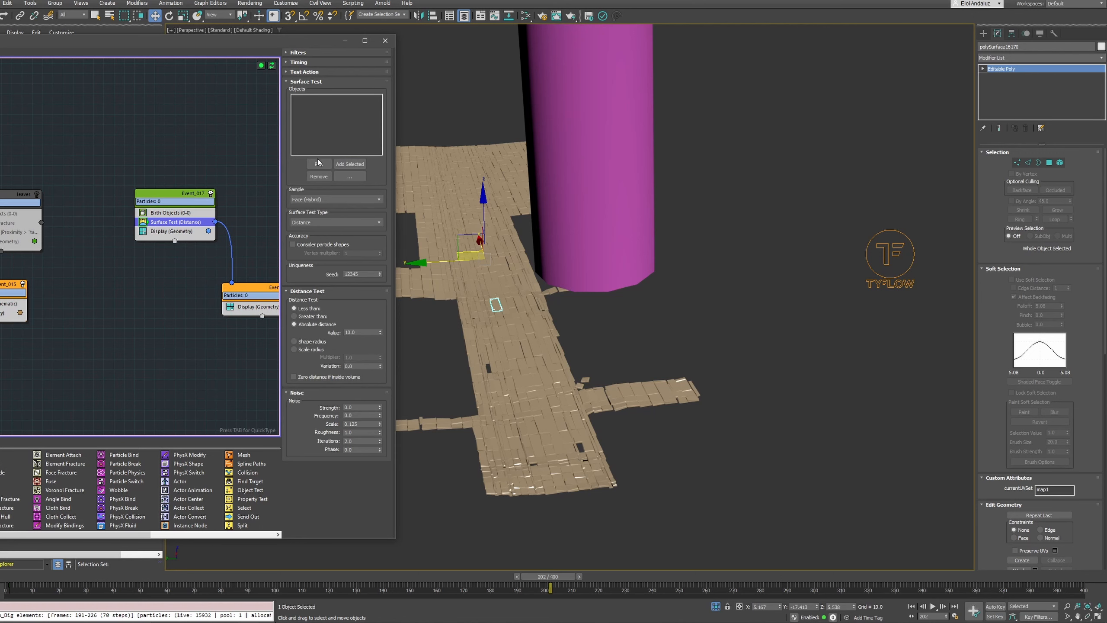
{"action": "left_click", "coordinate": [319, 163]}
{"action": "left_click", "coordinate": [533, 92]}
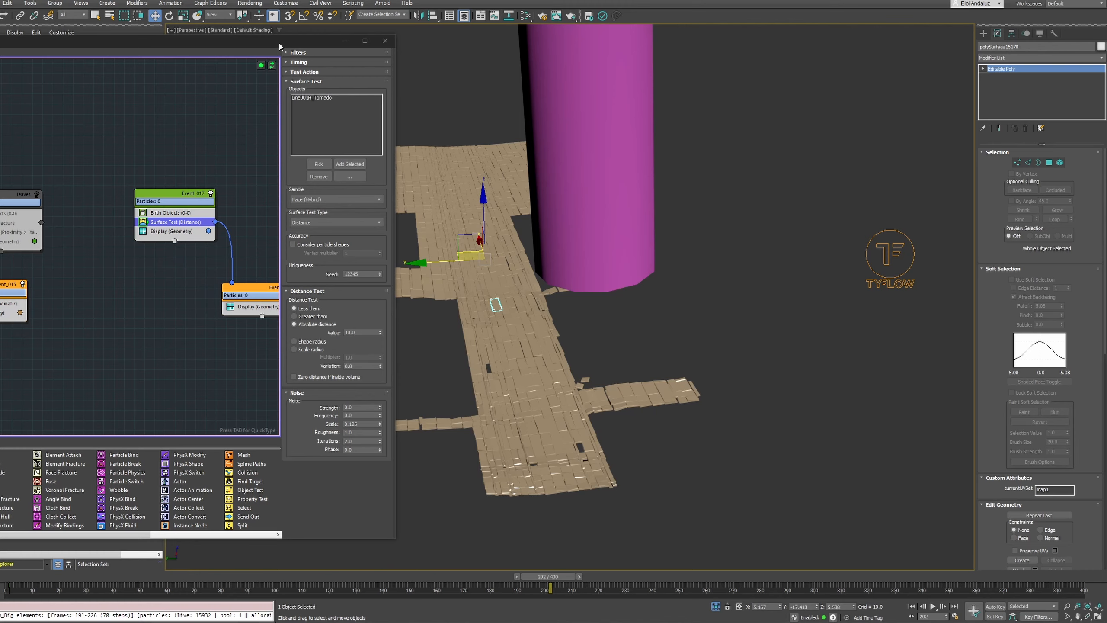
{"action": "left_click_drag", "start_coordinate": [280, 44], "coordinate": [244, 40]}
{"action": "middle_click_drag", "start_coordinate": [214, 261], "coordinate": [173, 252]}
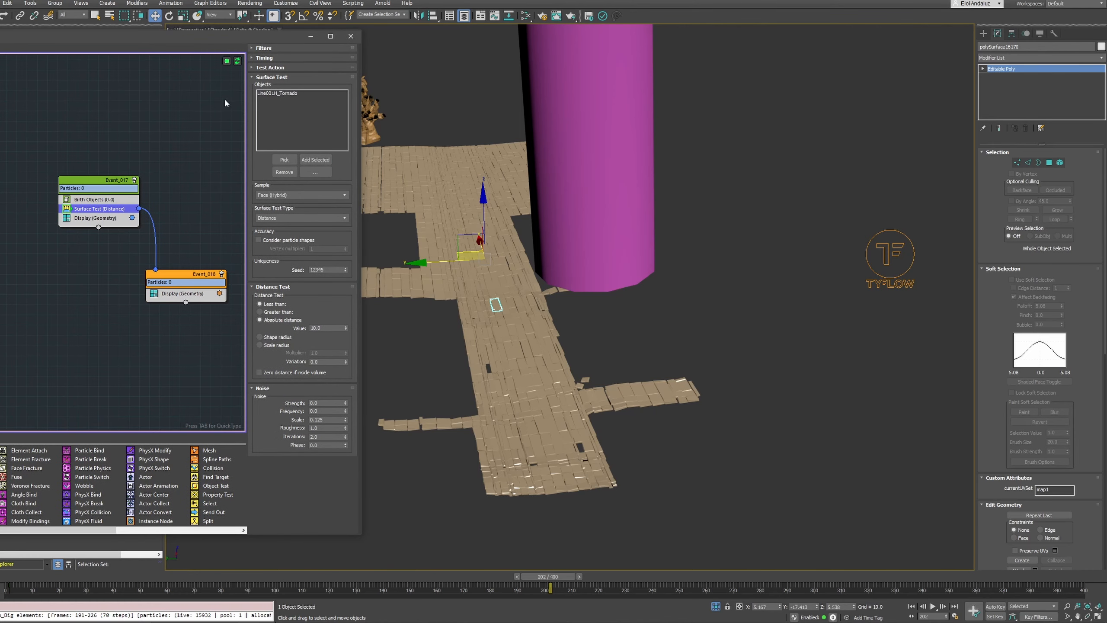
Hide the original tile meshes in the Tiles Floor layer
{"action": "left_click_drag", "start_coordinate": [198, 37], "coordinate": [583, 364]}
{"action": "left_click", "coordinate": [1, 287]}
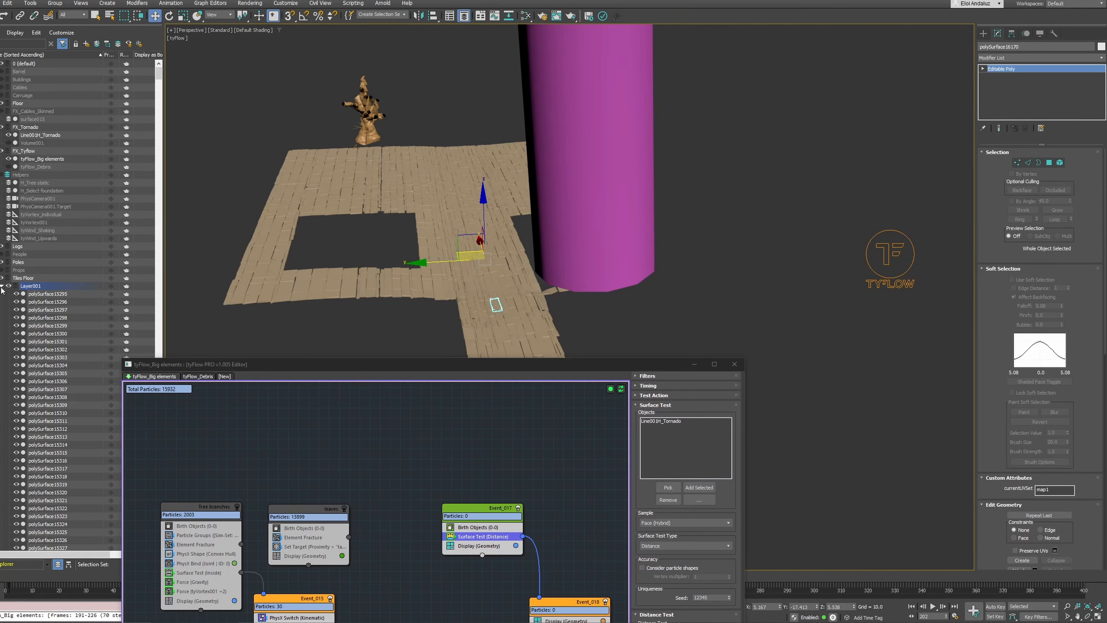
{"action": "left_click", "coordinate": [1, 286]}
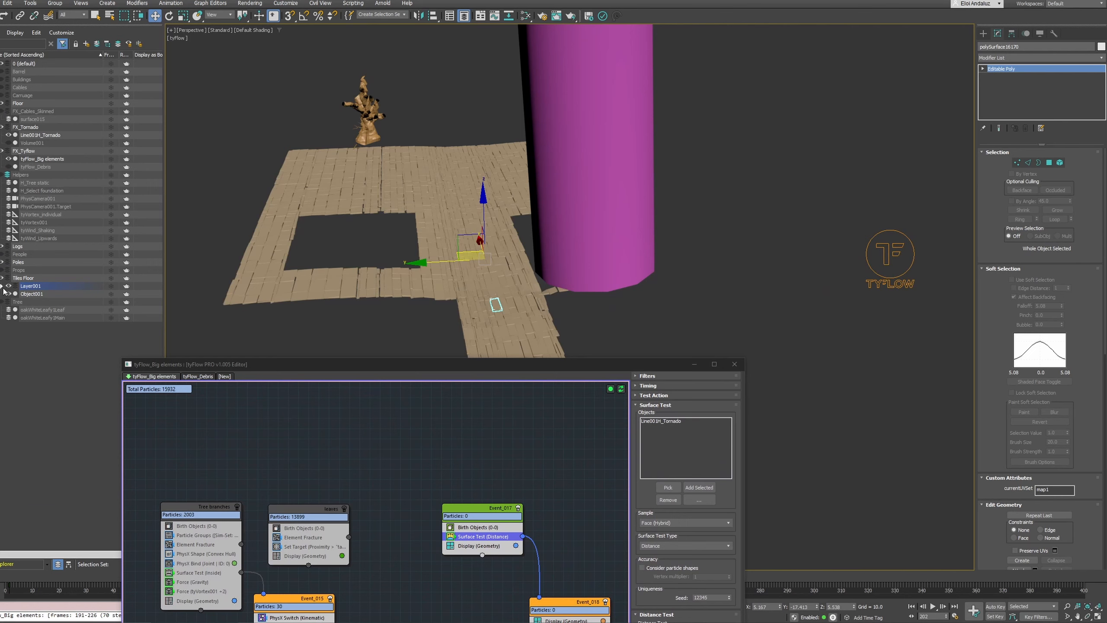
{"action": "left_click", "coordinate": [27, 295]}
{"action": "left_click_drag", "start_coordinate": [379, 371], "coordinate": [292, 319]}
{"action": "left_click", "coordinate": [0, 278]}
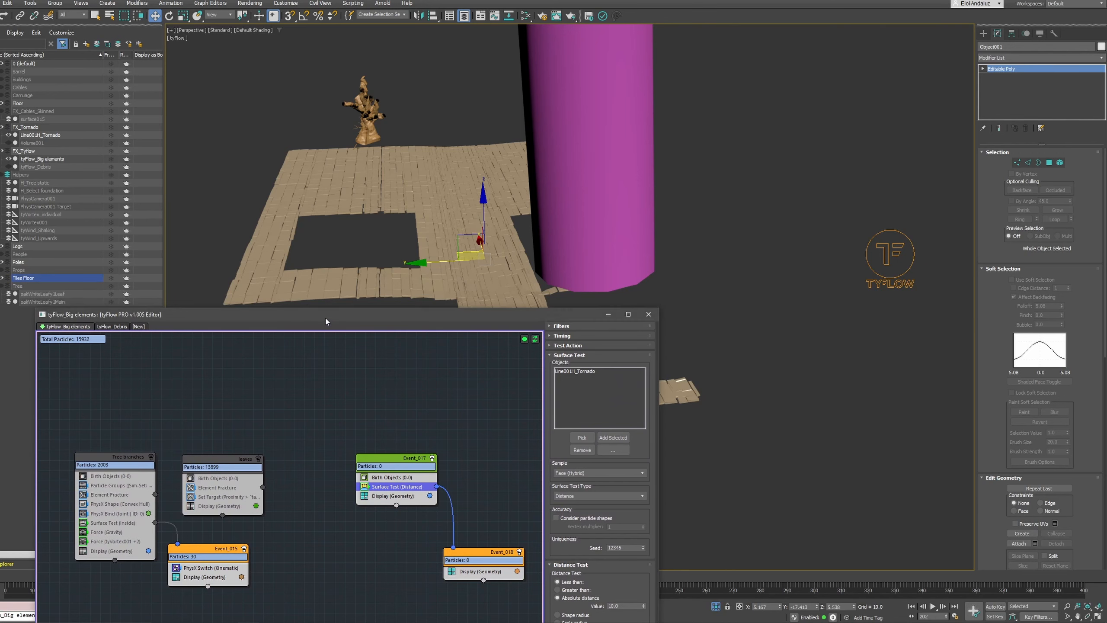
{"action": "left_click_drag", "start_coordinate": [325, 317], "coordinate": [260, 362]}
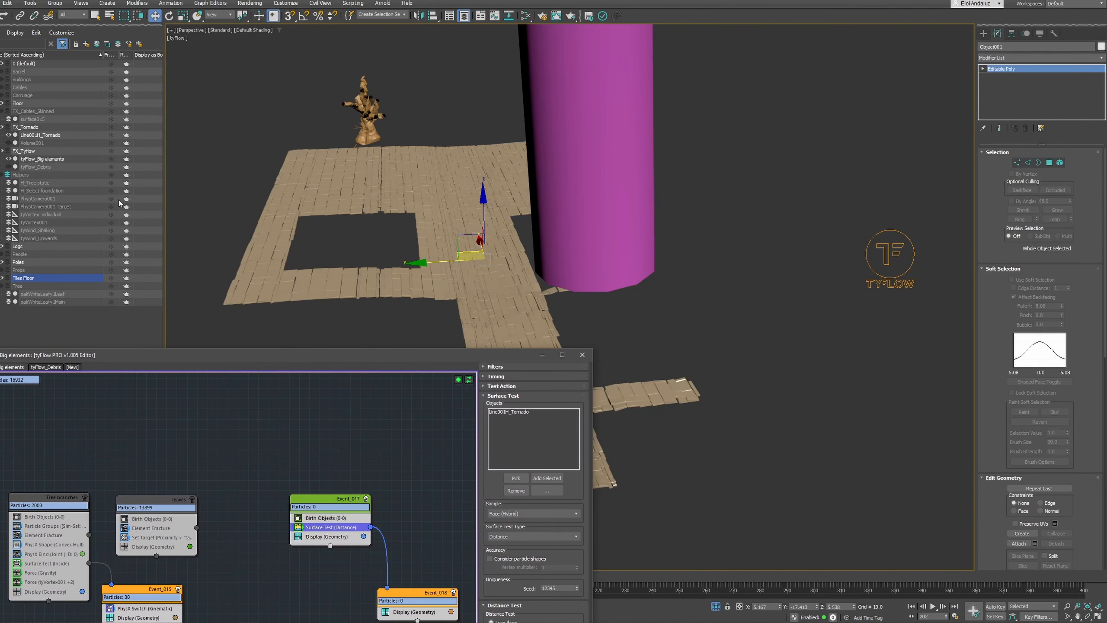
{"action": "left_click", "coordinate": [3, 279]}
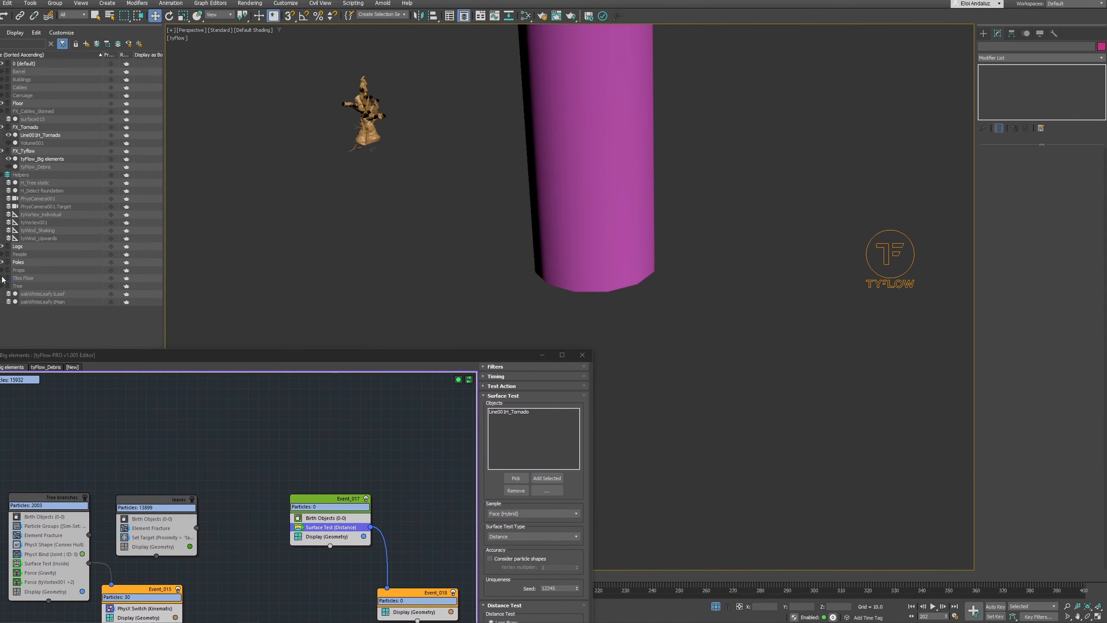
Refresh the flow's simulation and set its Simulation Reset Mode to Auto [default]
{"action": "left_click", "coordinate": [469, 379]}
{"action": "left_click_drag", "start_coordinate": [492, 348], "coordinate": [336, 107]}
{"action": "right_click", "coordinate": [315, 138]}
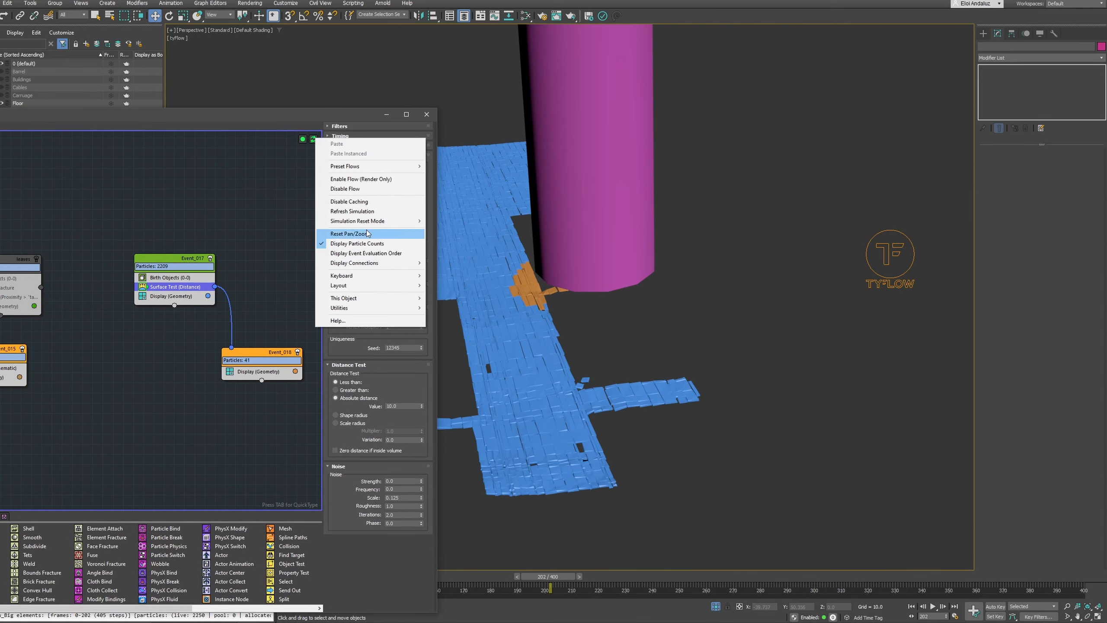
{"action": "mouse_move", "coordinate": [370, 221]}
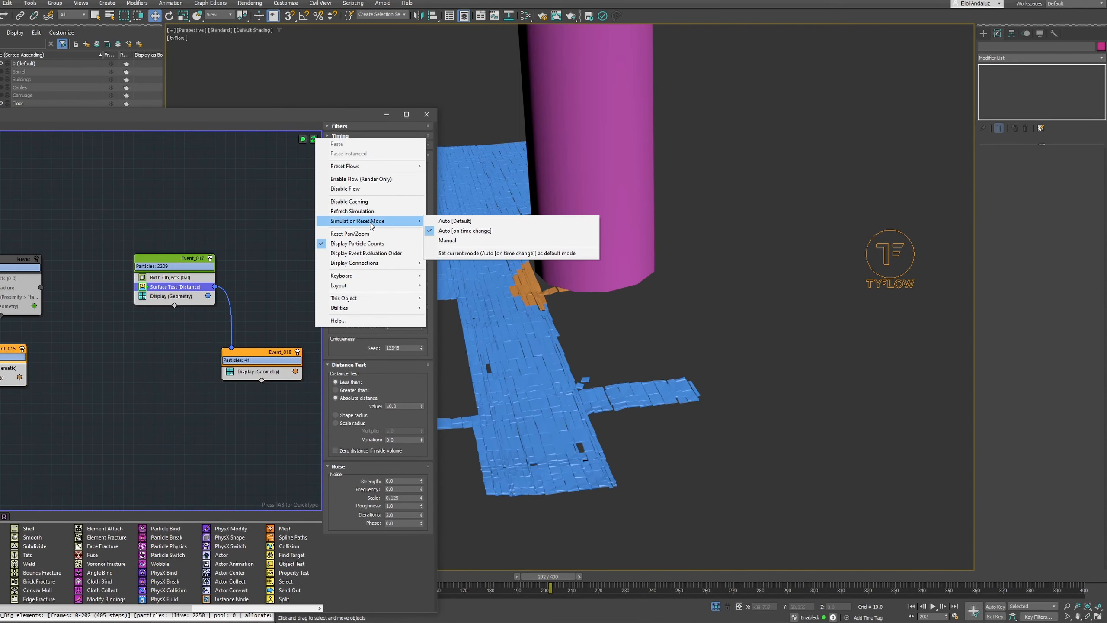
{"action": "left_click", "coordinate": [455, 221]}
Move only the pivot of the tornado mesh straight down to the base of the column
{"action": "left_click_drag", "start_coordinate": [335, 114], "coordinate": [276, 12]}
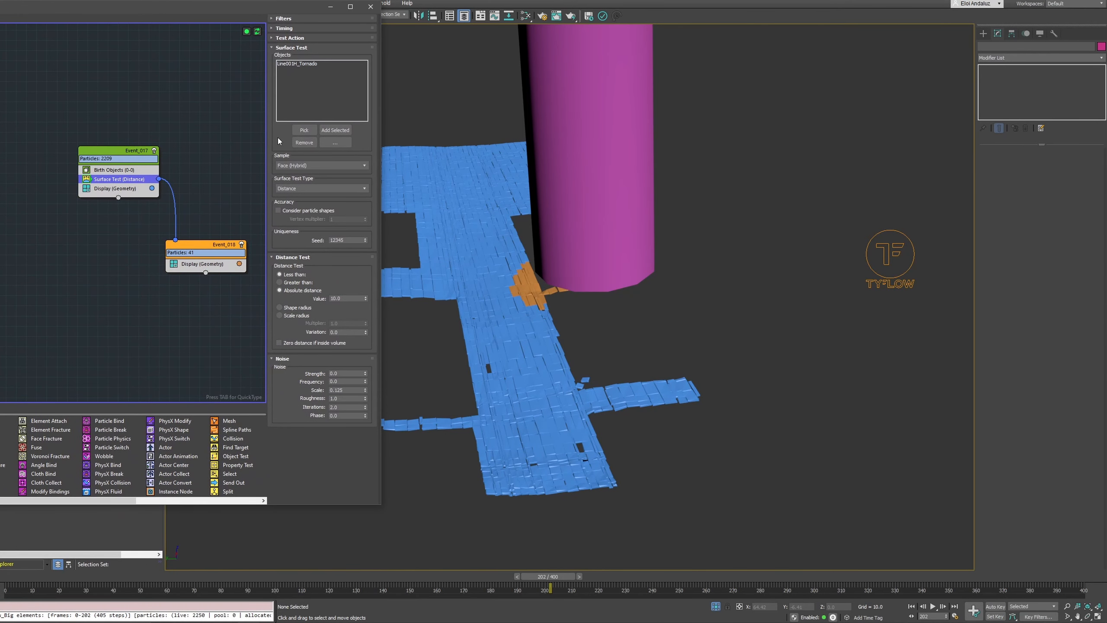
{"action": "left_click", "coordinate": [582, 147]}
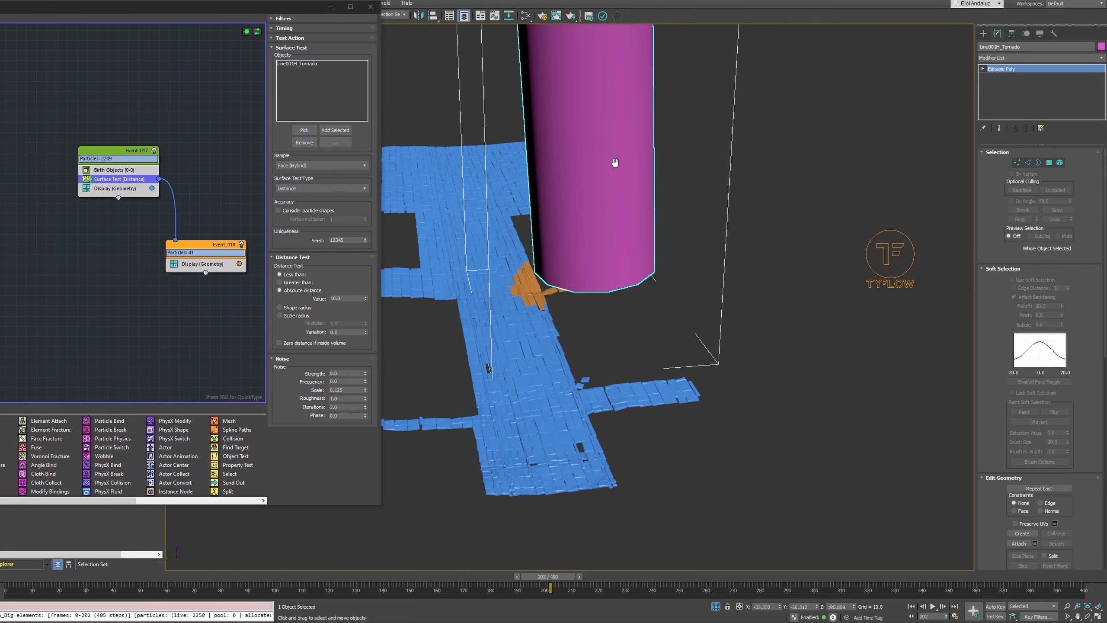
{"action": "scroll", "coordinate": [585, 144], "scroll_direction": "down", "scroll_amount": 5}
{"action": "scroll", "coordinate": [598, 159], "scroll_direction": "up", "scroll_amount": 3}
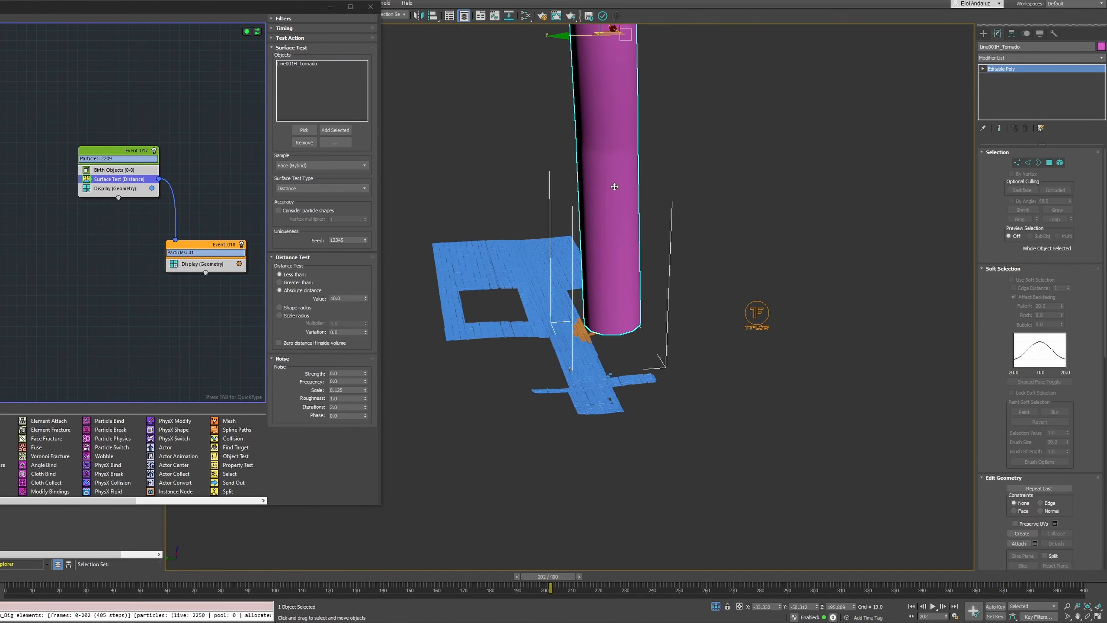
{"action": "left_click", "coordinate": [1011, 33]}
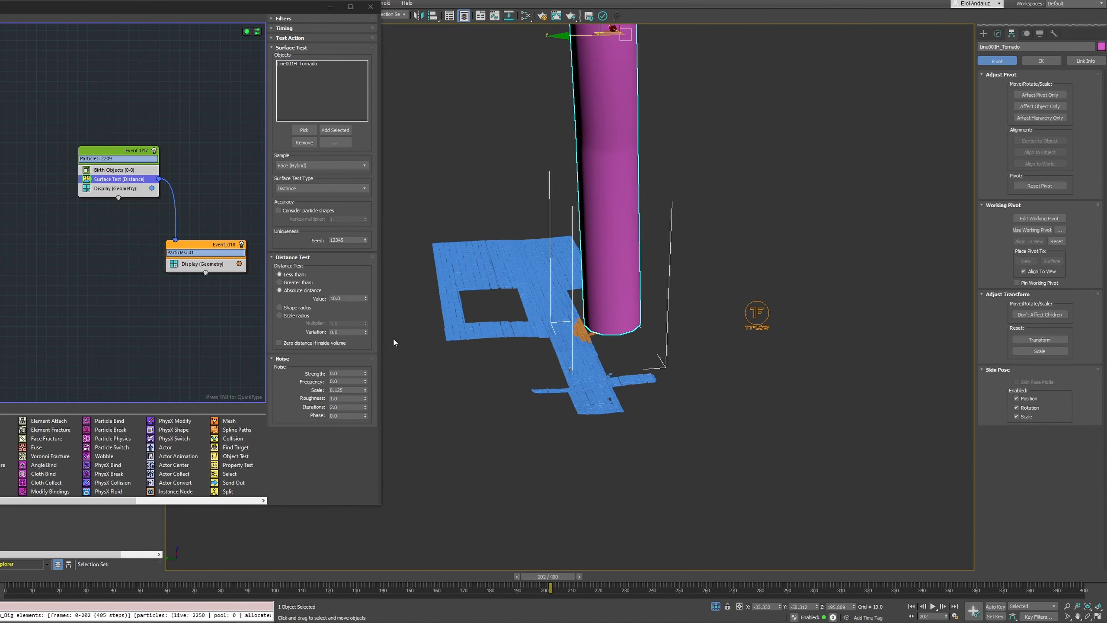
{"action": "left_click", "coordinate": [1028, 95]}
{"action": "middle_click_drag", "start_coordinate": [600, 85], "coordinate": [613, 135]}
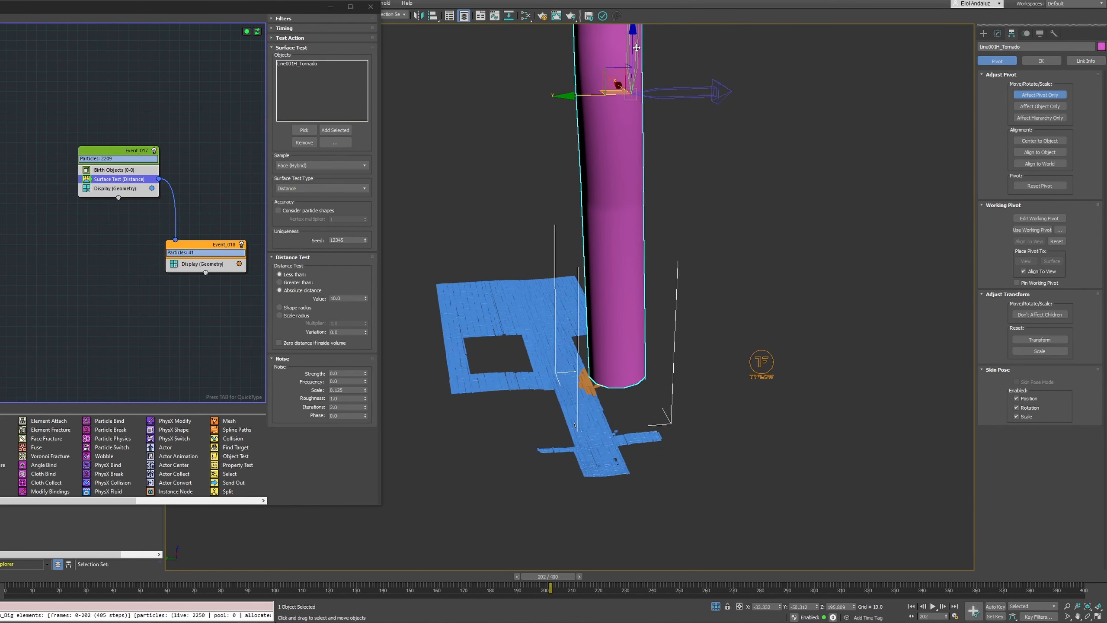
{"action": "left_click_drag", "start_coordinate": [636, 48], "coordinate": [619, 323]}
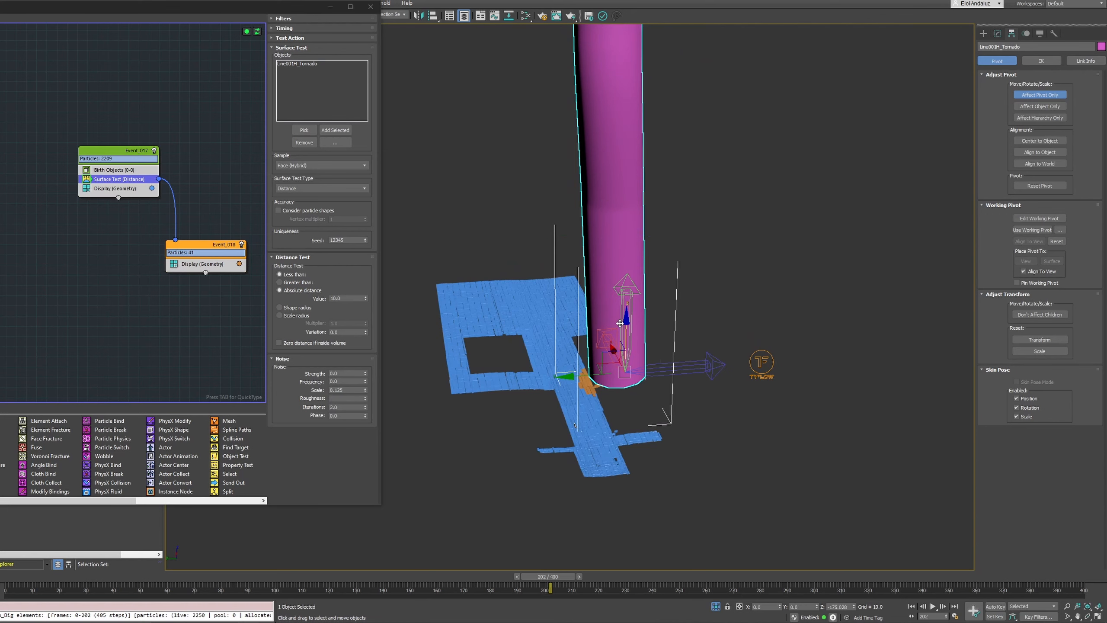
{"action": "left_click", "coordinate": [997, 33]}
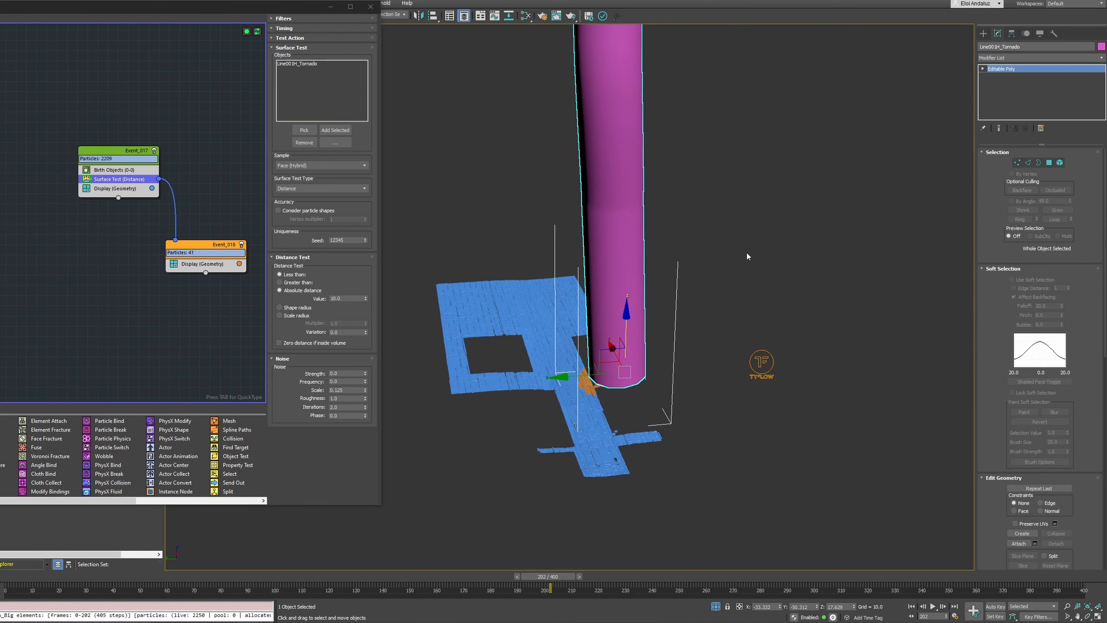
Replace the Surface Test in the floor tiles event with an Object Test linked to the same output event
{"action": "left_click_drag", "start_coordinate": [195, 2], "coordinate": [390, 9]}
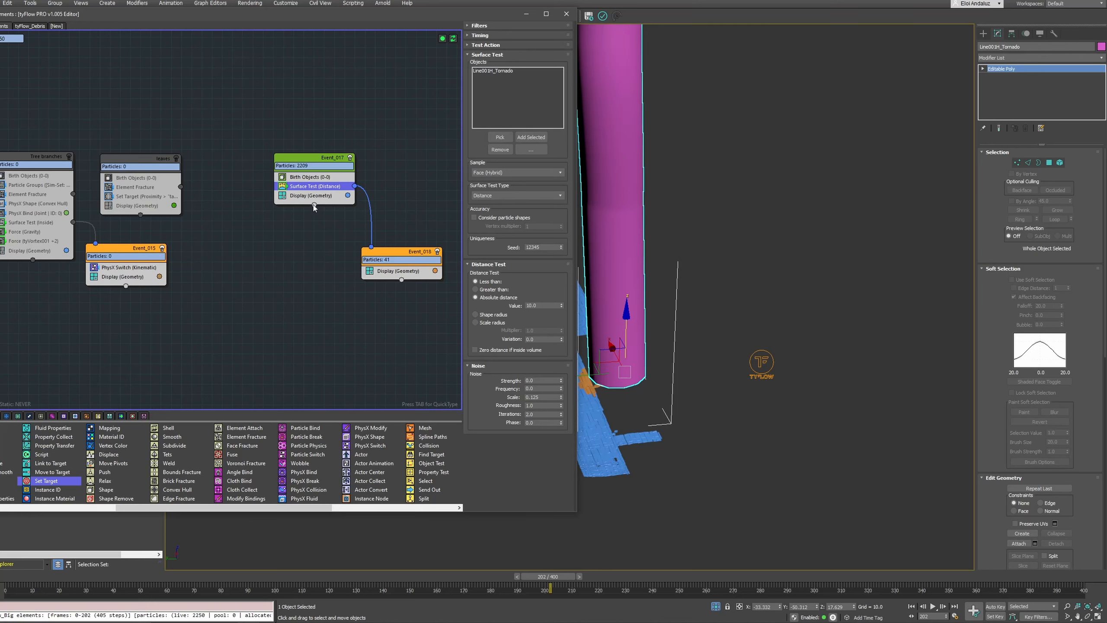
{"action": "left_click_drag", "start_coordinate": [314, 205], "coordinate": [371, 247]}
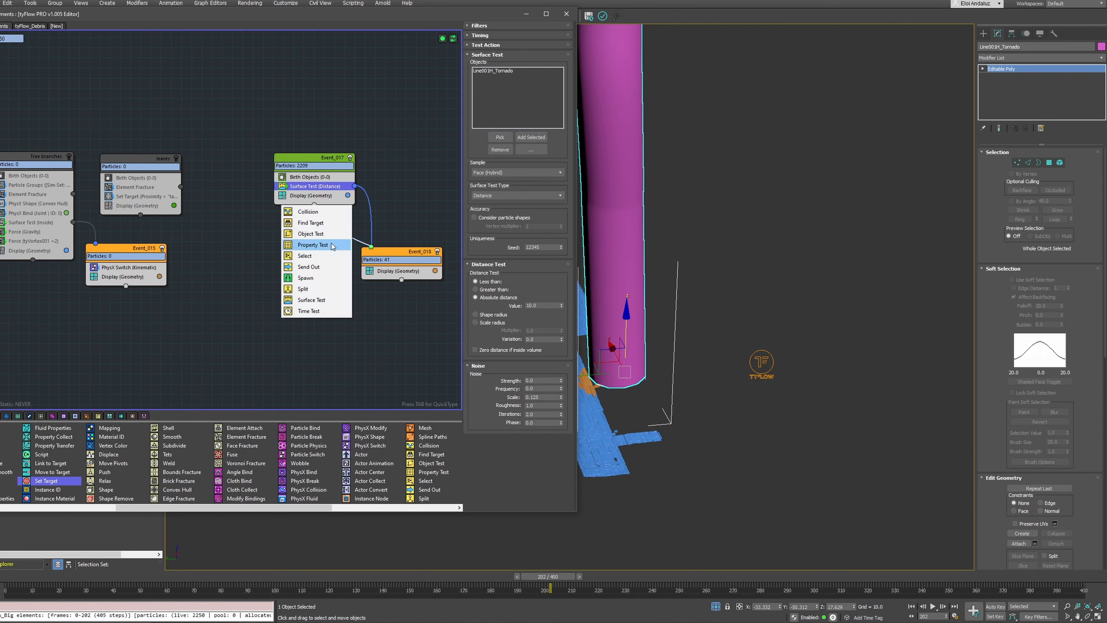
{"action": "left_click", "coordinate": [322, 235]}
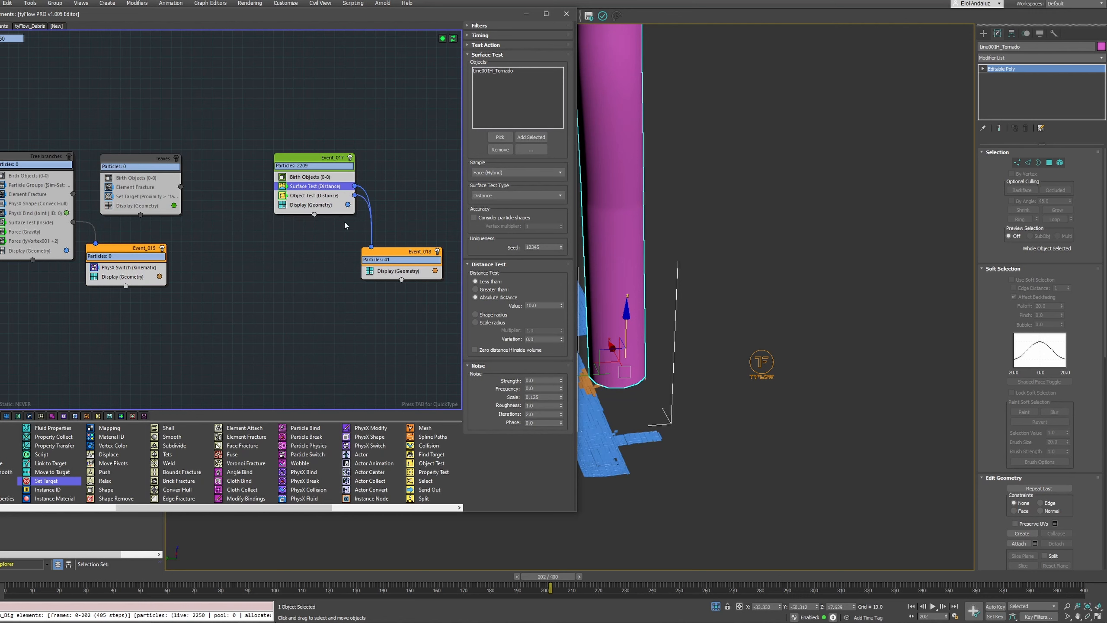
{"action": "left_click_drag", "start_coordinate": [318, 197], "coordinate": [275, 190]}
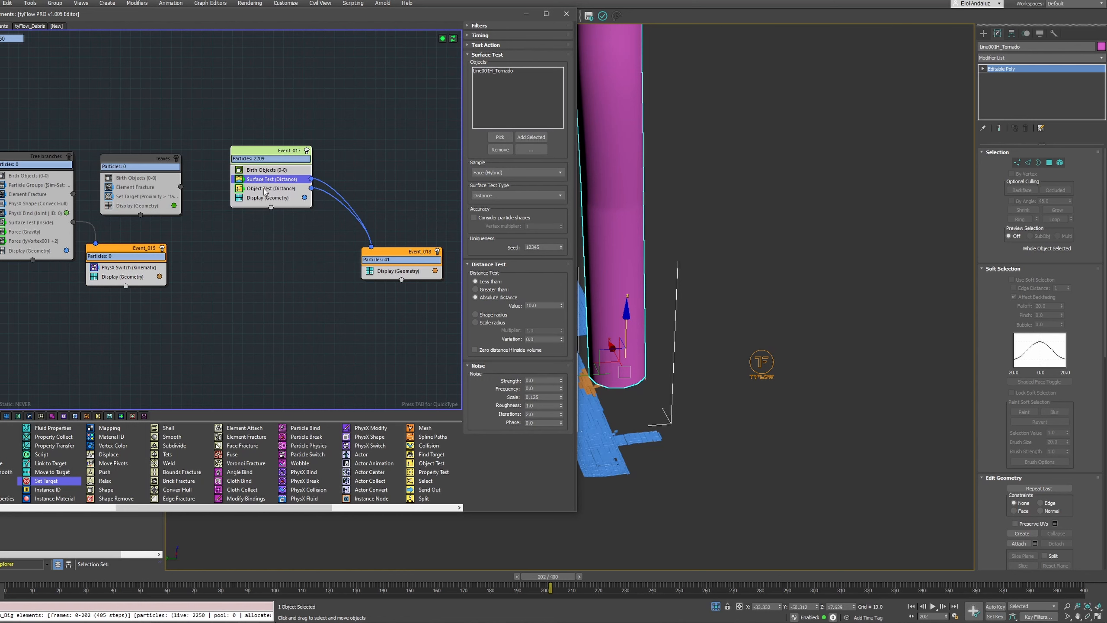
{"action": "key", "text": "Delete"}
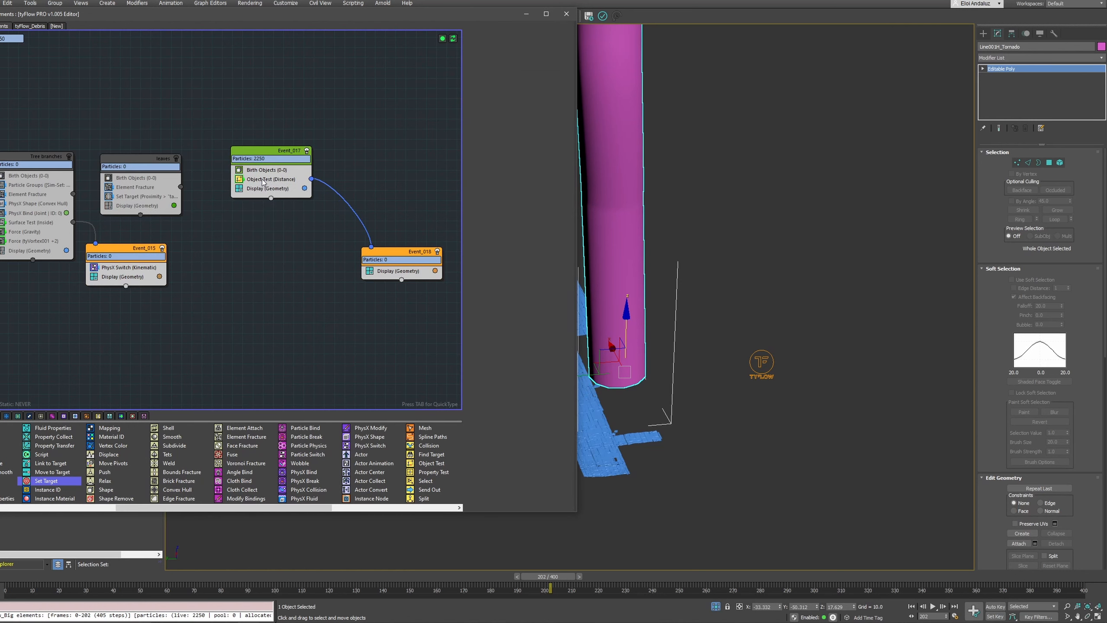
Assign Line001H_Tornado as the Object Test's test object
{"action": "left_click", "coordinate": [264, 180]}
{"action": "left_click_drag", "start_coordinate": [427, 17], "coordinate": [287, 9]}
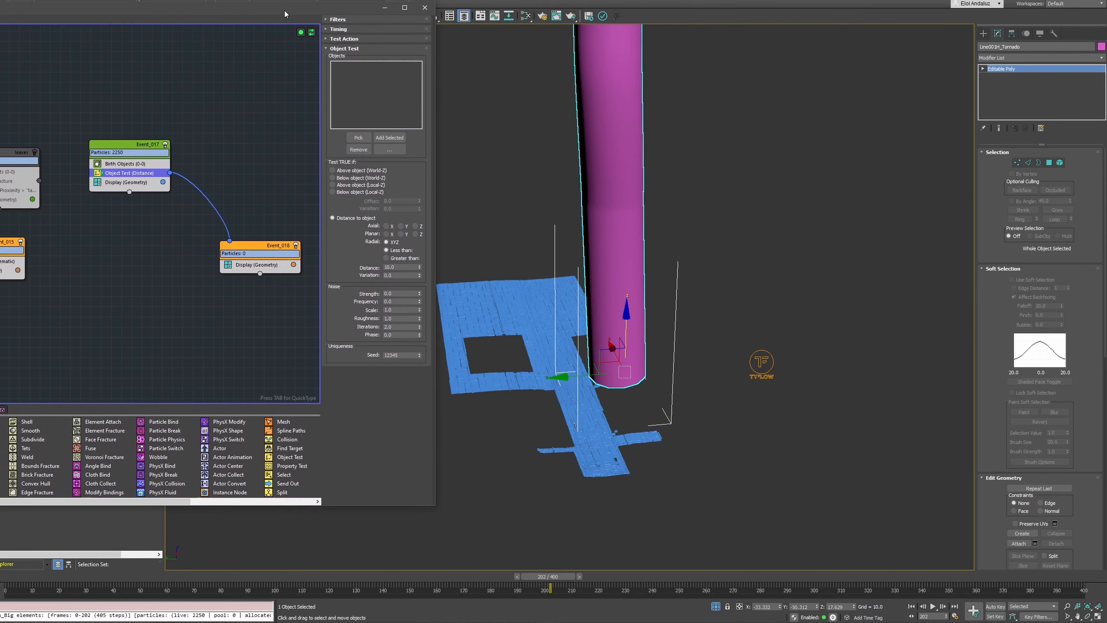
{"action": "left_click", "coordinate": [364, 134]}
{"action": "left_click", "coordinate": [605, 191]}
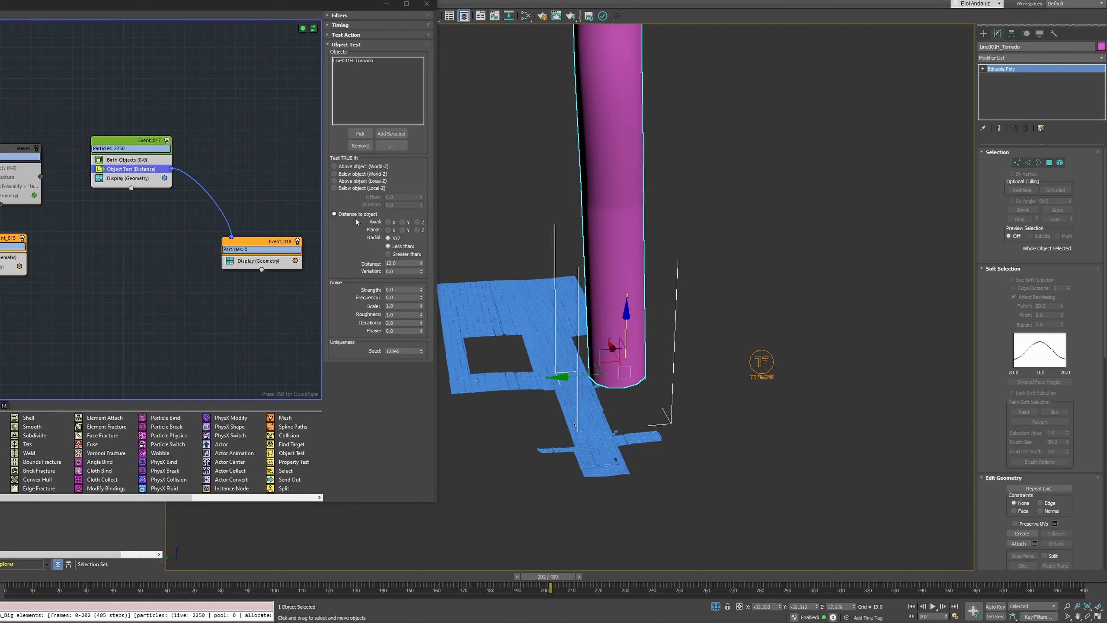
Set the Object Test's distance to 60 and scrub the timeline to check which tiles switch events
{"action": "left_click", "coordinate": [400, 263]}
{"action": "type", "text": "50"}
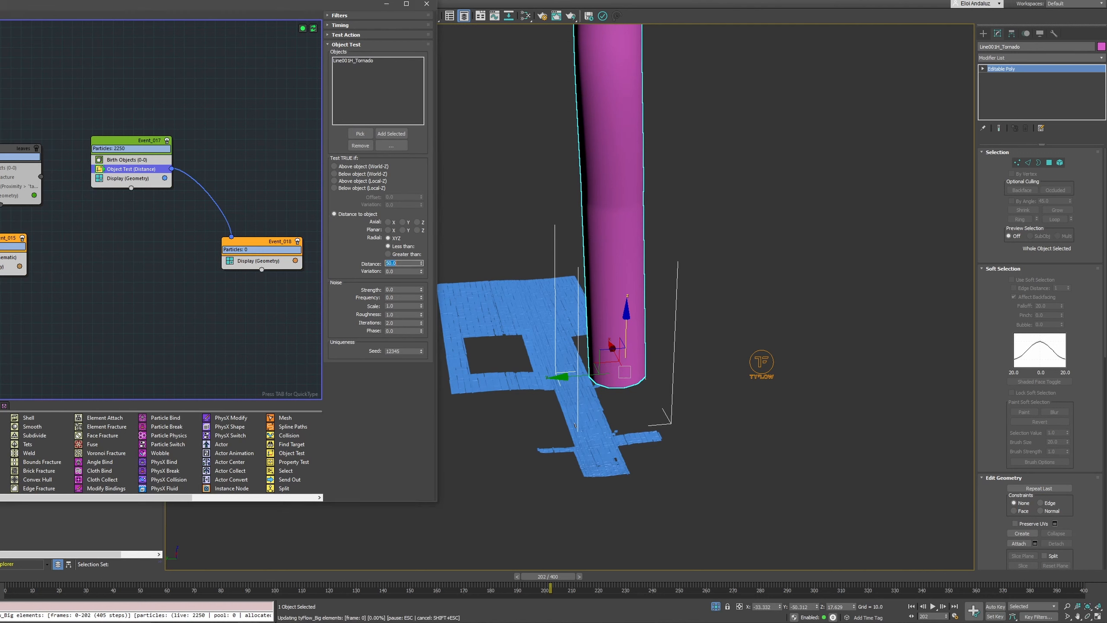
{"action": "key", "text": "Return"}
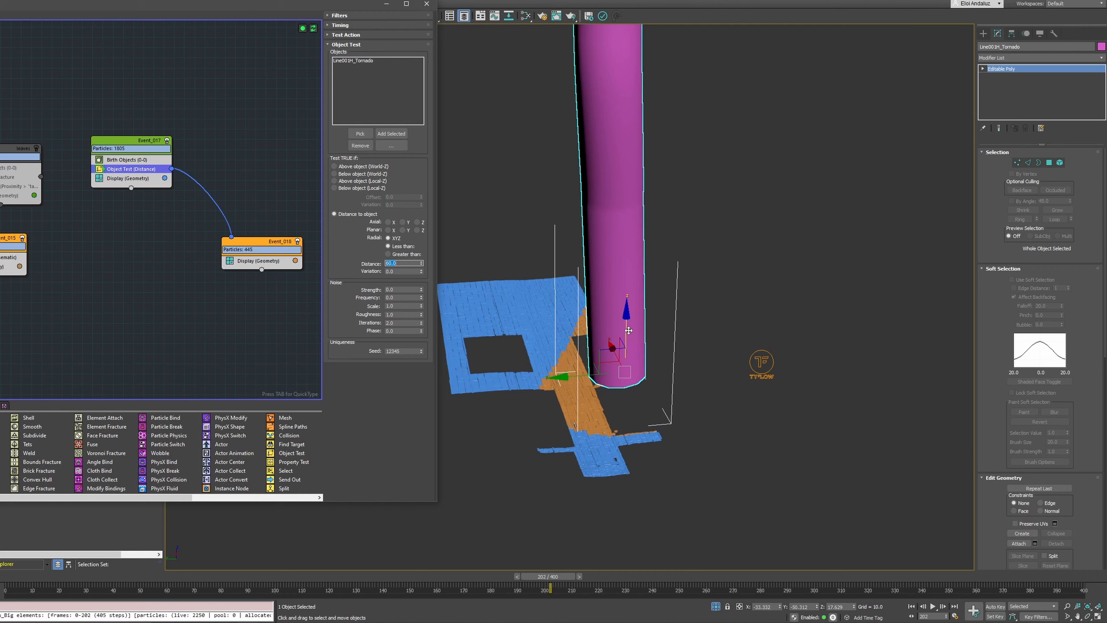
{"action": "mouse_move", "coordinate": [588, 333]}
{"action": "middle_mouse_down", "text": "alt"}
{"action": "mouse_move", "coordinate": [626, 339]}
{"action": "mouse_move", "coordinate": [619, 358]}
{"action": "mouse_move", "coordinate": [650, 360]}
{"action": "mouse_move", "coordinate": [640, 367]}
{"action": "mouse_move", "coordinate": [593, 348]}
{"action": "middle_mouse_up", "text": "alt"}
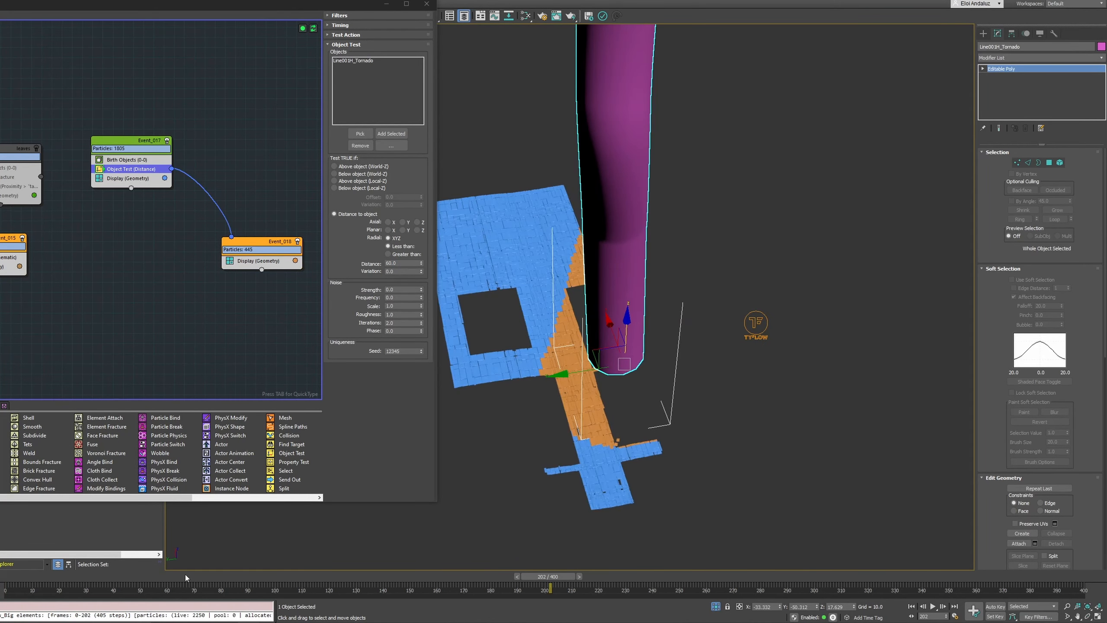
{"action": "left_click_drag", "start_coordinate": [400, 582], "coordinate": [559, 398]}
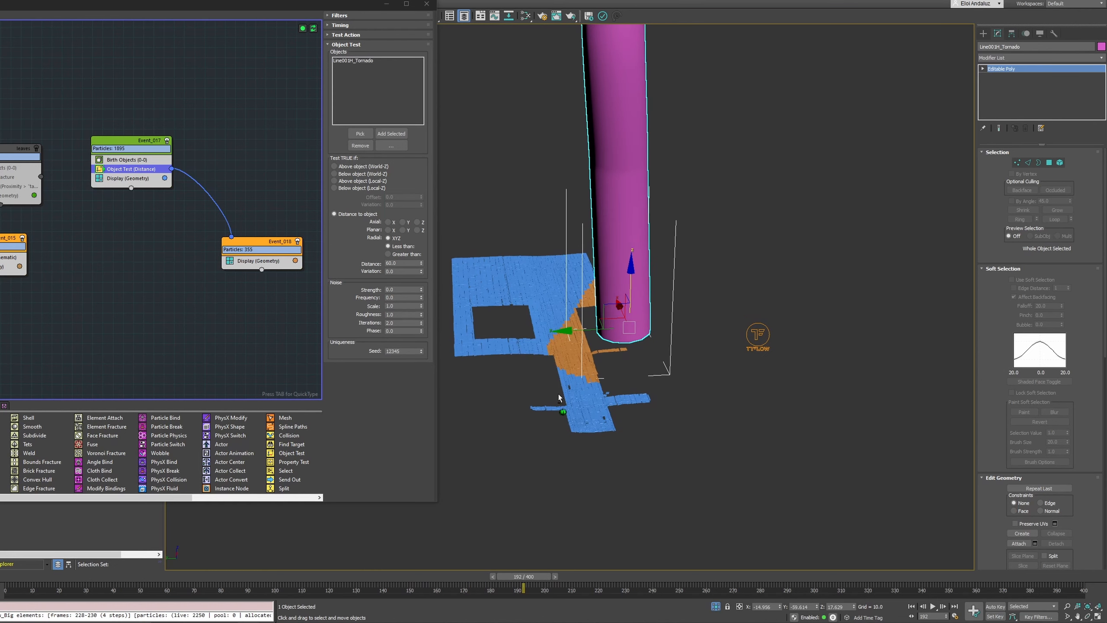
Set the Object Test's distance to 90 and replay the tornado's approach on the timeline
{"action": "left_click_drag", "start_coordinate": [402, 263], "coordinate": [351, 263]}
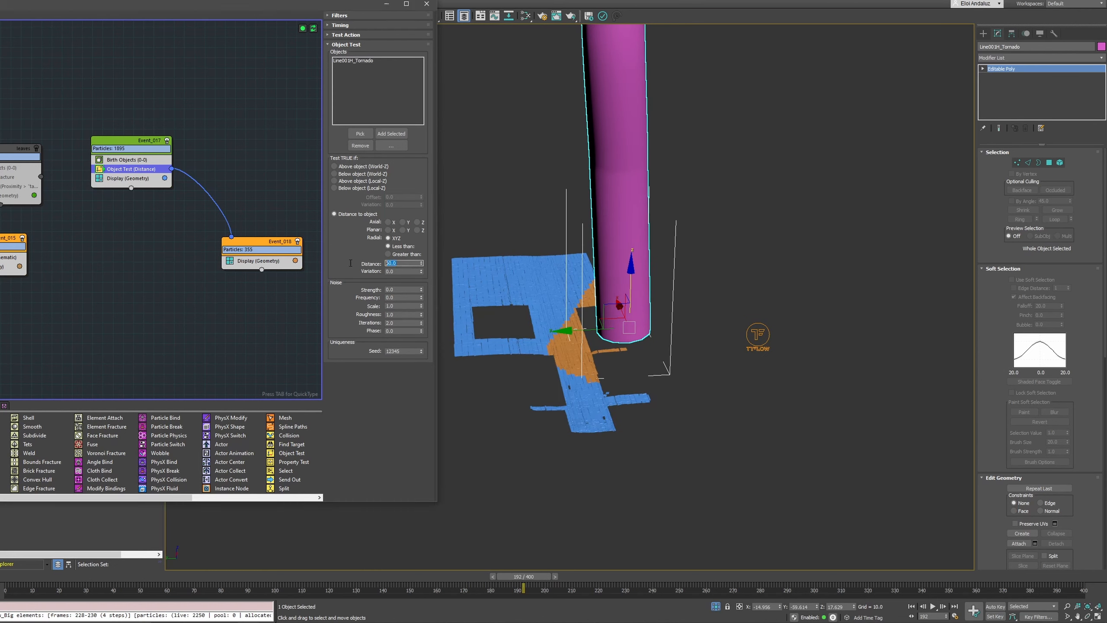
{"action": "type", "text": "90"}
{"action": "key", "text": "Return"}
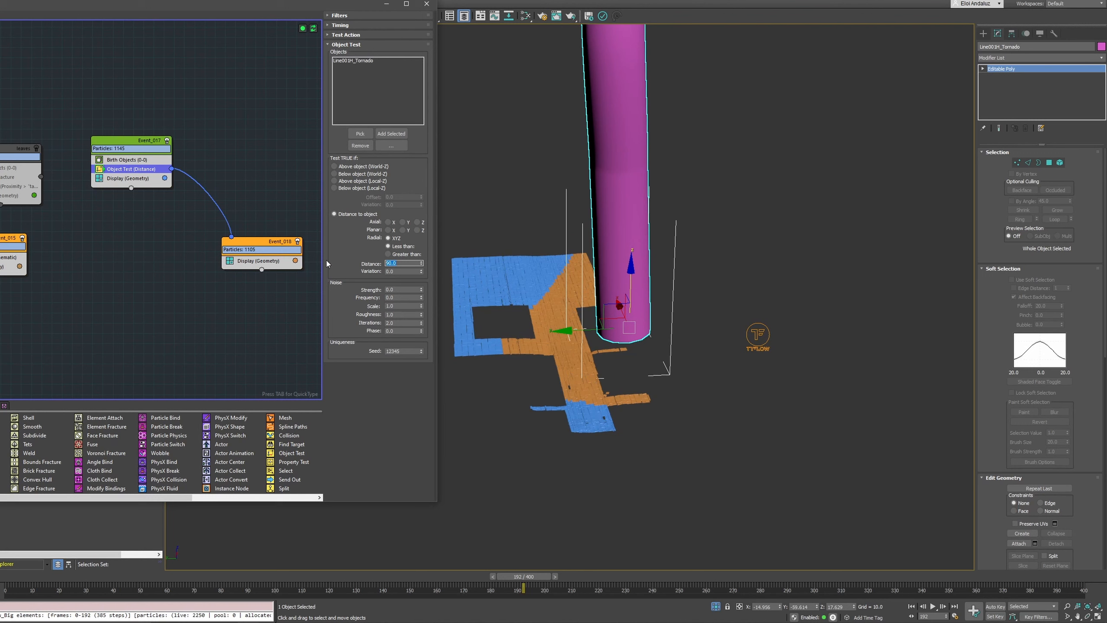
{"action": "left_click_drag", "start_coordinate": [140, 576], "coordinate": [449, 546]}
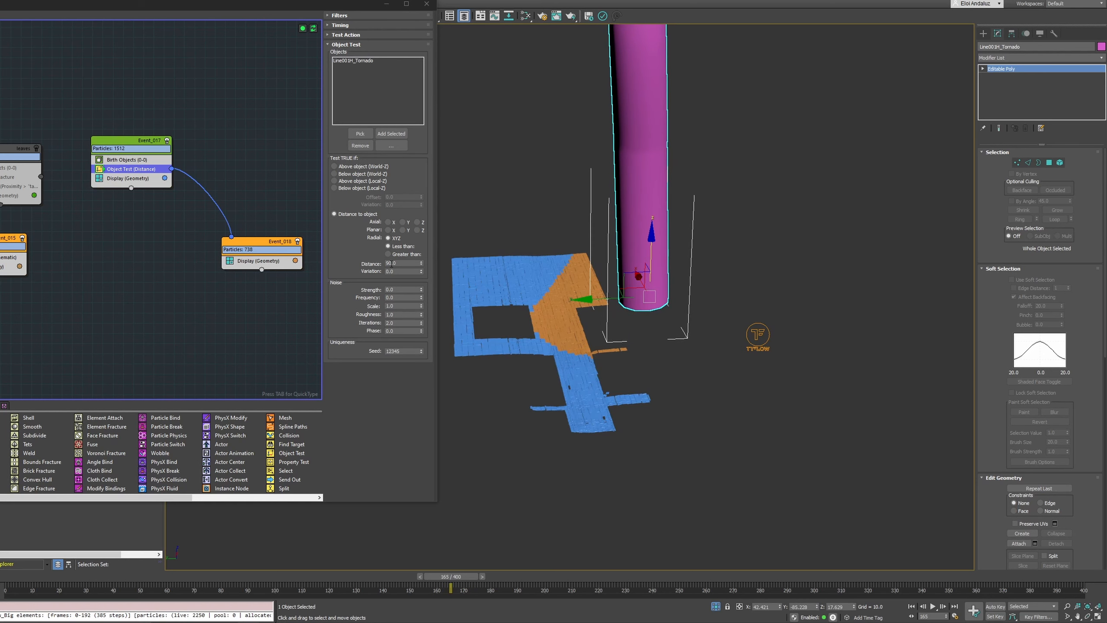
Set the Object Test's distance to 100
{"action": "double_click", "coordinate": [376, 263]}
{"action": "type", "text": "100"}
{"action": "key", "text": "Return"}
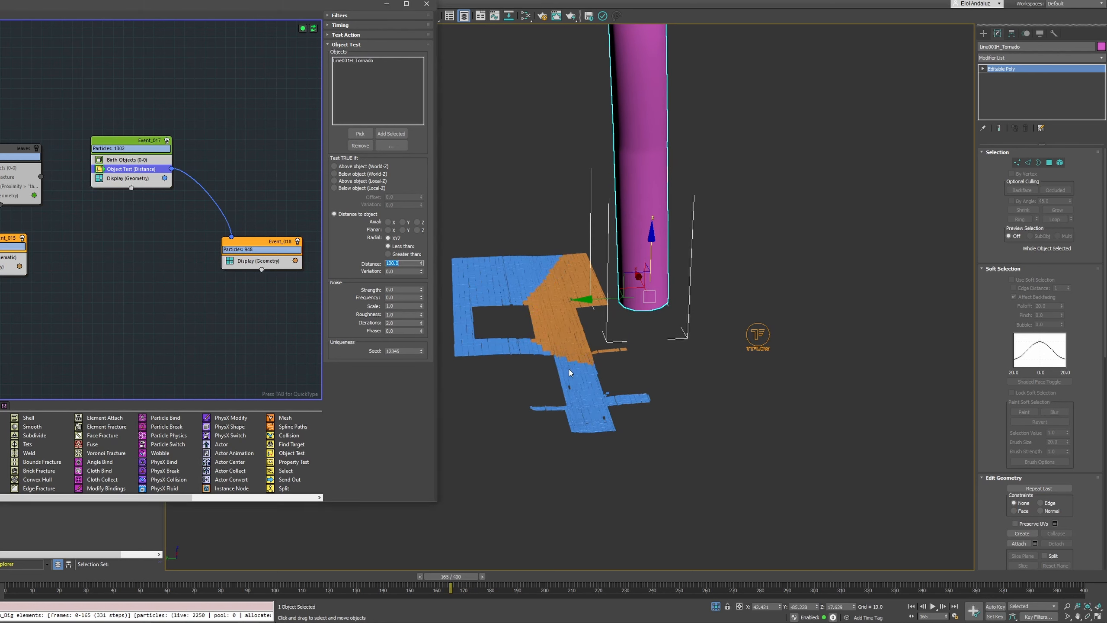
Enable particle filters on the Object Test and add a filter using the property type Random Value [0-100]
{"action": "type", "text": "c"}
{"action": "middle_click", "coordinate": [546, 223]}
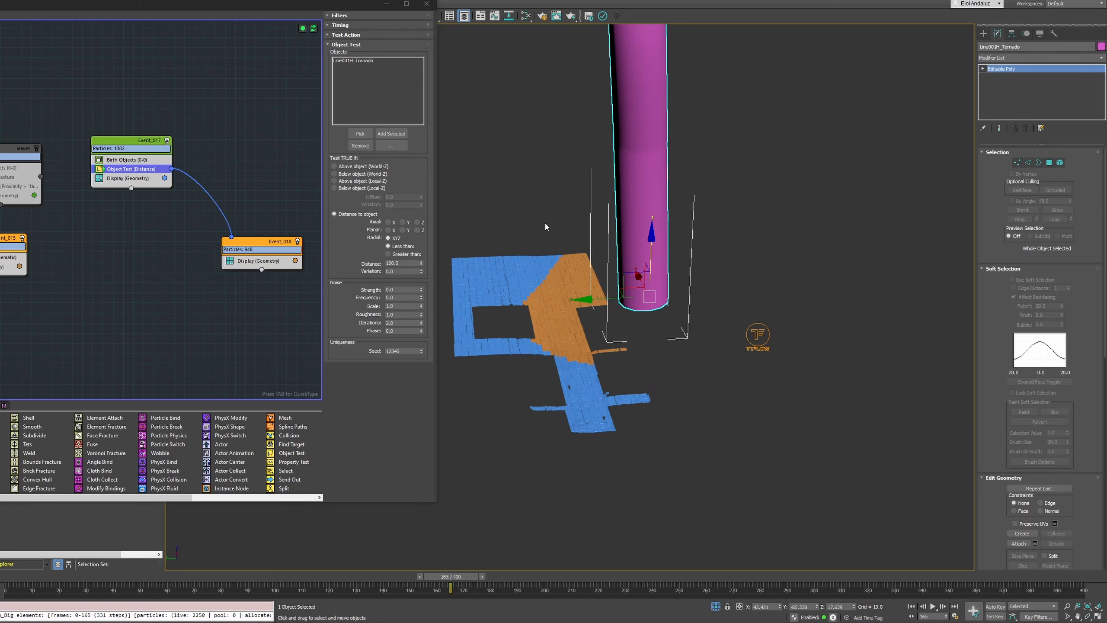
{"action": "middle_click_drag", "start_coordinate": [545, 222], "coordinate": [541, 201], "text": "alt"}
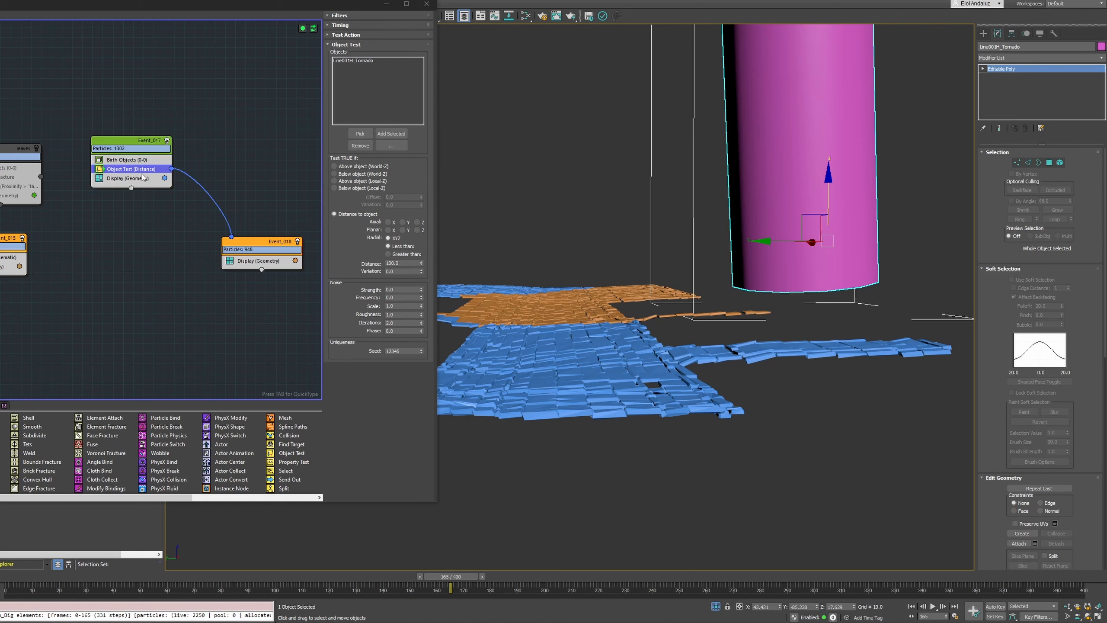
{"action": "left_click", "coordinate": [344, 16]}
{"action": "left_click", "coordinate": [341, 34]}
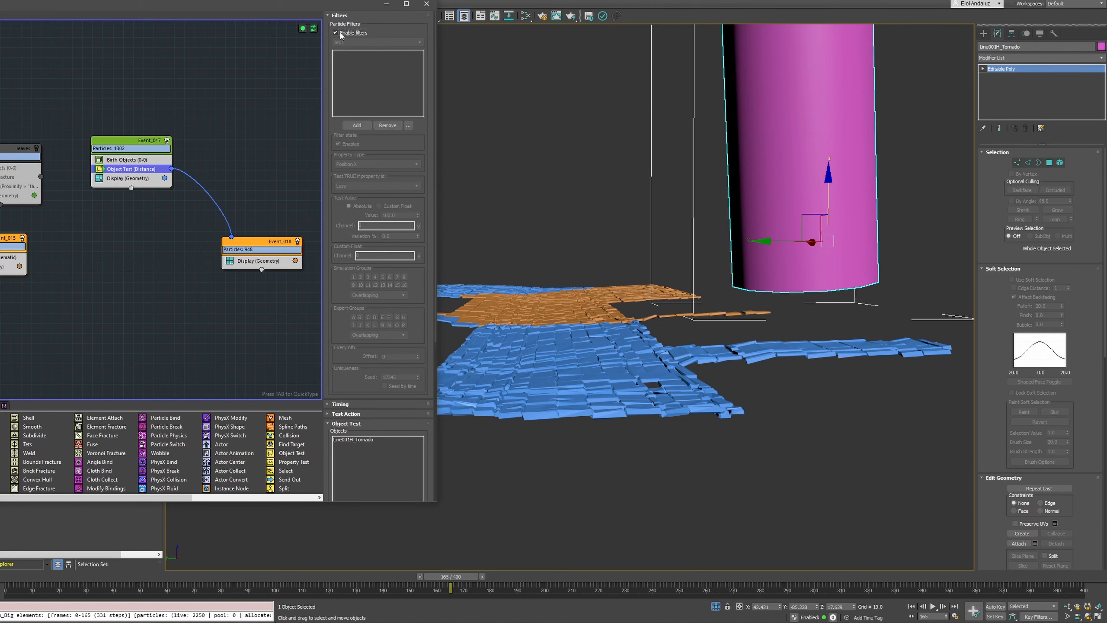
{"action": "left_click", "coordinate": [355, 125]}
{"action": "left_click", "coordinate": [365, 165]}
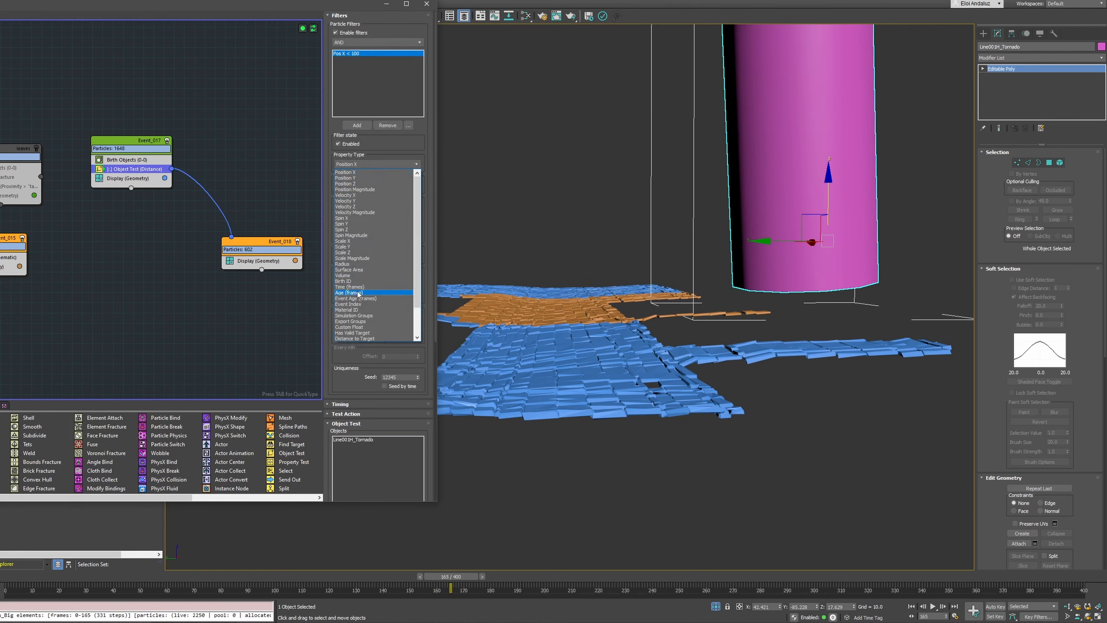
{"action": "scroll", "coordinate": [357, 294], "scroll_direction": "down", "scroll_amount": 2}
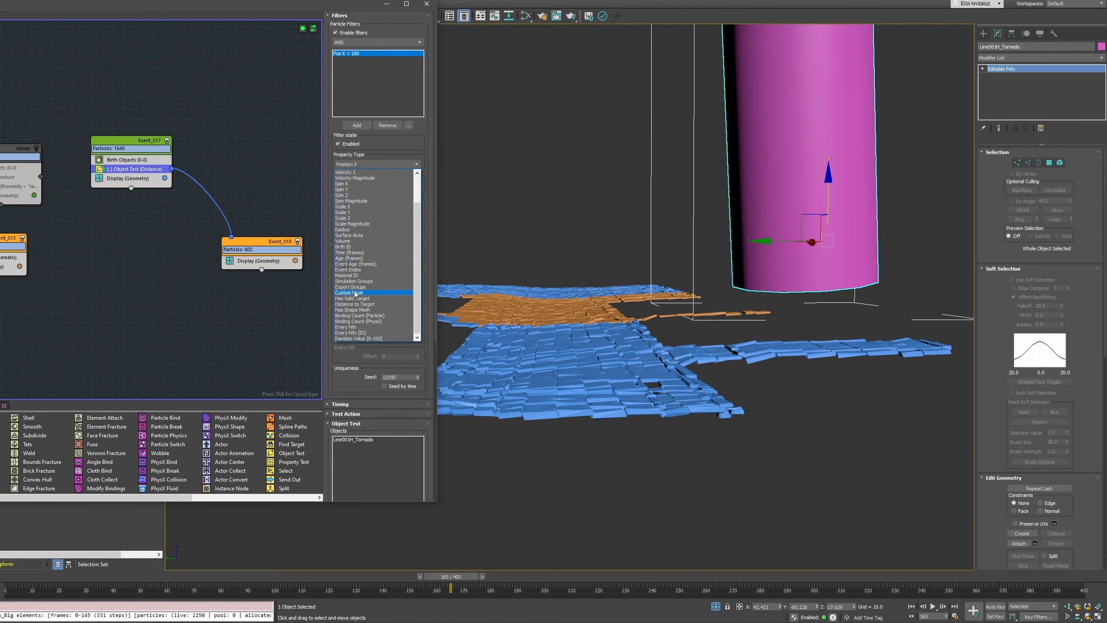
{"action": "left_click", "coordinate": [361, 338]}
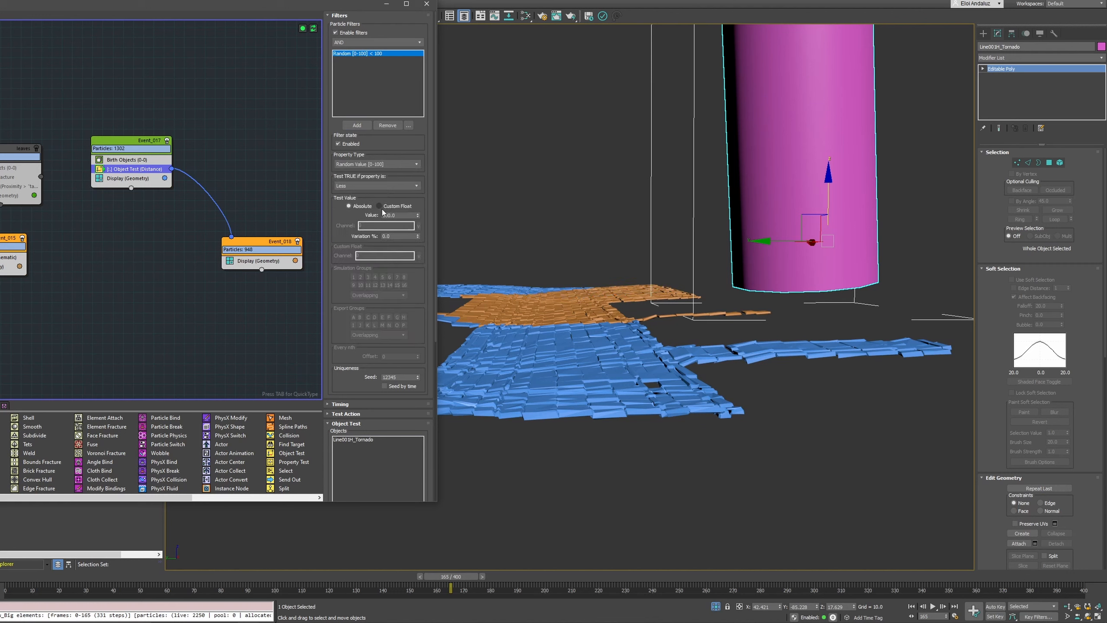
Set the random filter's test value to 5 and scrub the timeline to check the scattered tiles
{"action": "type", "text": "5"}
{"action": "key", "text": "Return"}
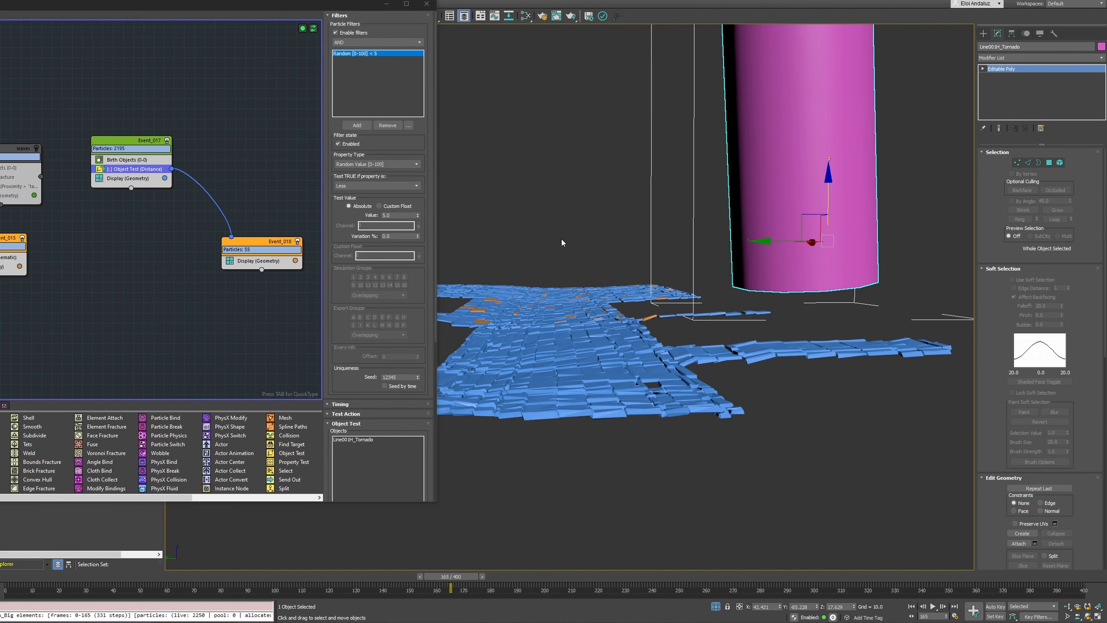
{"action": "middle_click_drag", "start_coordinate": [561, 240], "coordinate": [572, 259], "text": "alt"}
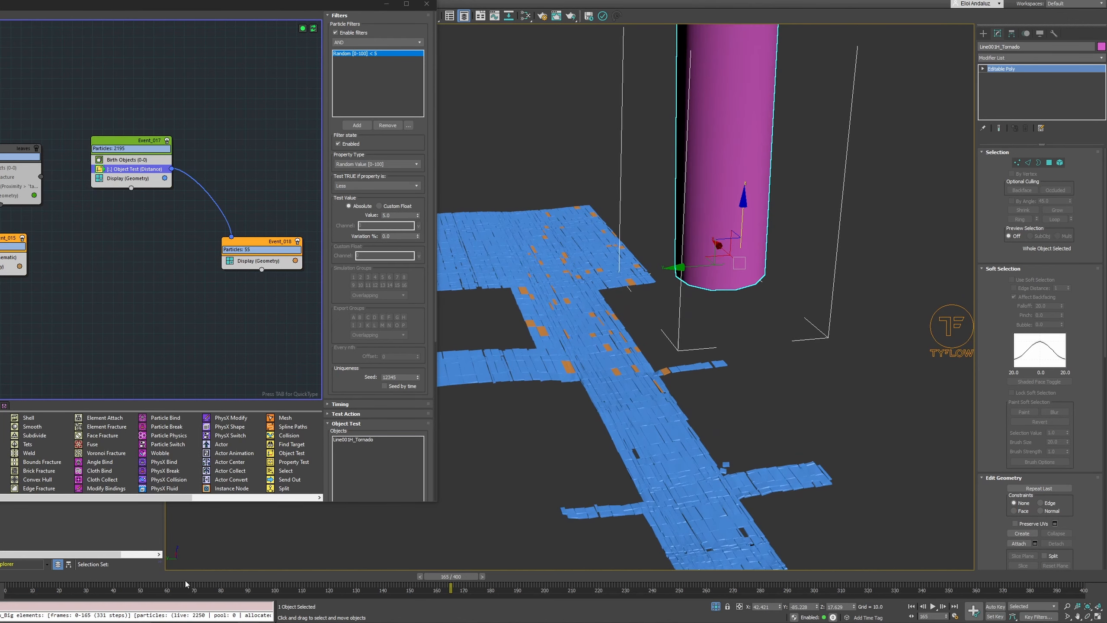
{"action": "left_click_drag", "start_coordinate": [147, 582], "coordinate": [522, 483]}
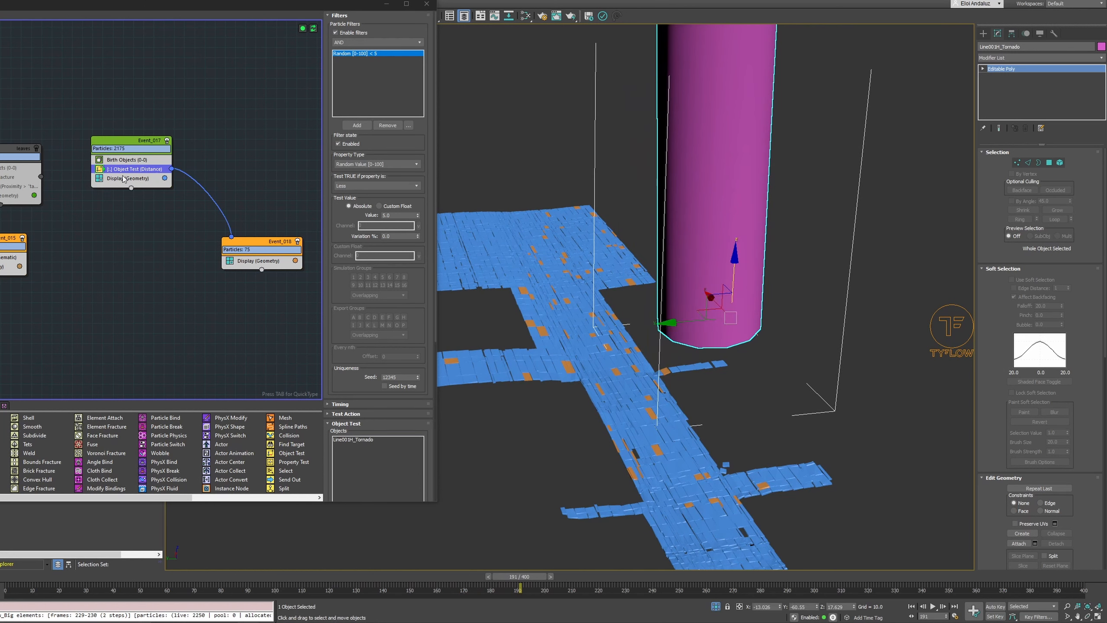
Create a new event from a copy of the tiles event's Display operator and arrange it below the output event
{"action": "left_click_drag", "start_coordinate": [126, 179], "coordinate": [301, 323]}
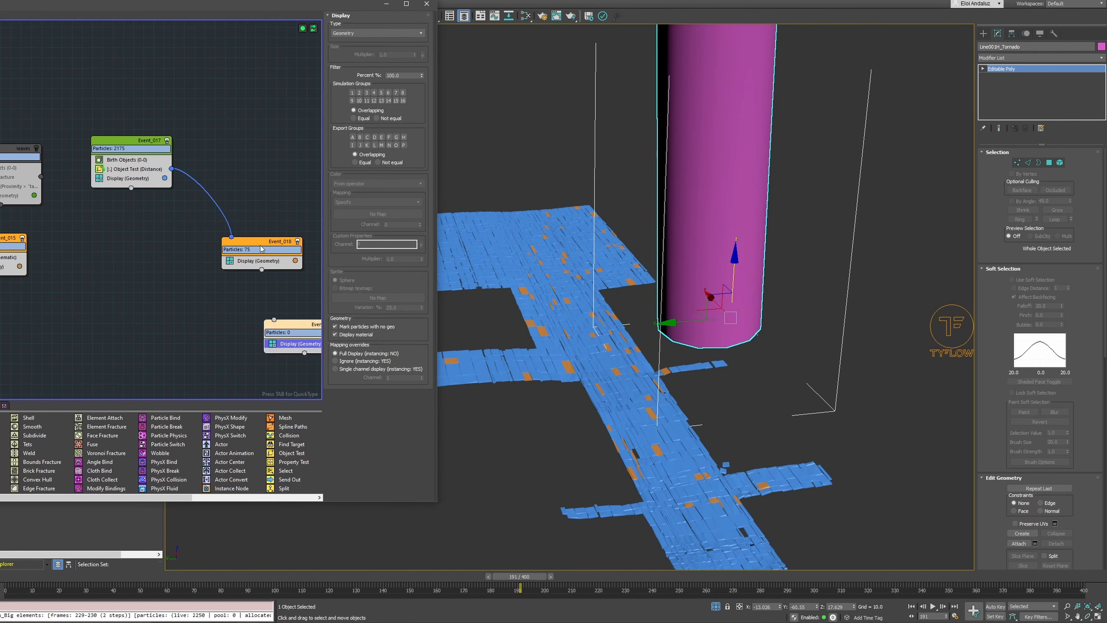
{"action": "left_click_drag", "start_coordinate": [260, 244], "coordinate": [228, 241]}
{"action": "left_click", "coordinate": [298, 327]}
{"action": "left_click_drag", "start_coordinate": [299, 327], "coordinate": [294, 314]}
{"action": "middle_click_drag", "start_coordinate": [237, 274], "coordinate": [195, 278]}
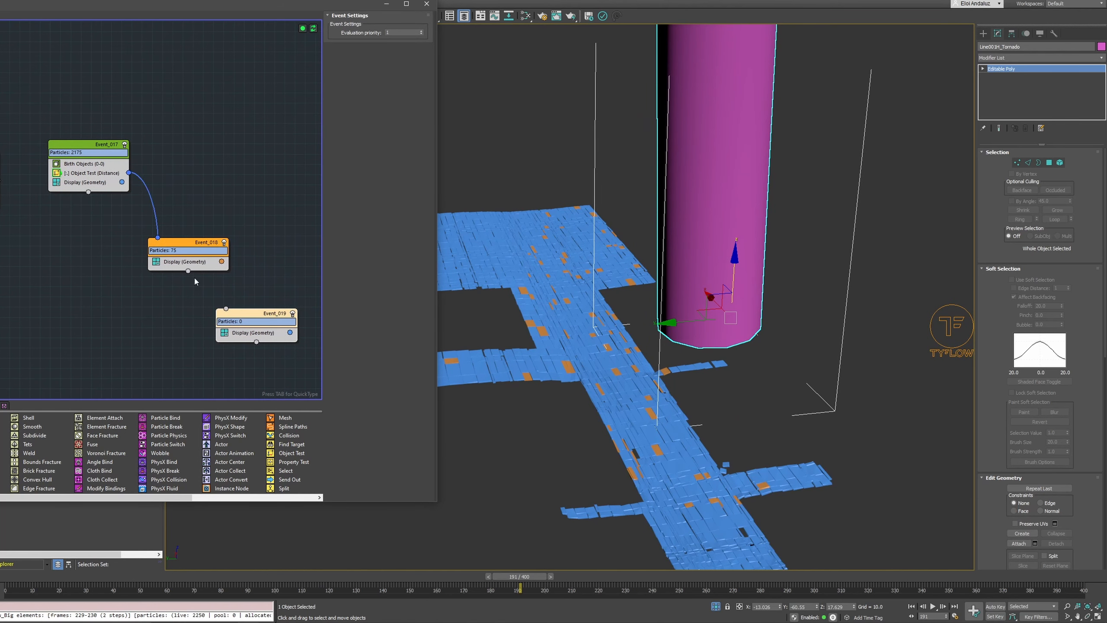
Change the new event's display color to a pinkish red
{"action": "left_click", "coordinate": [290, 332]}
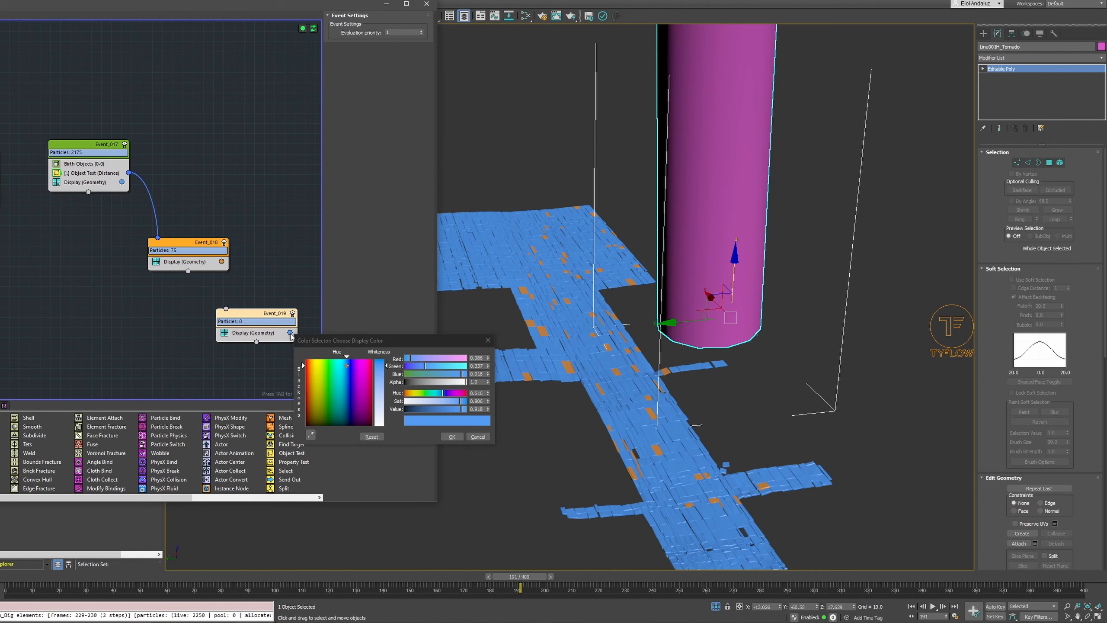
{"action": "left_click_drag", "start_coordinate": [364, 366], "coordinate": [378, 357]}
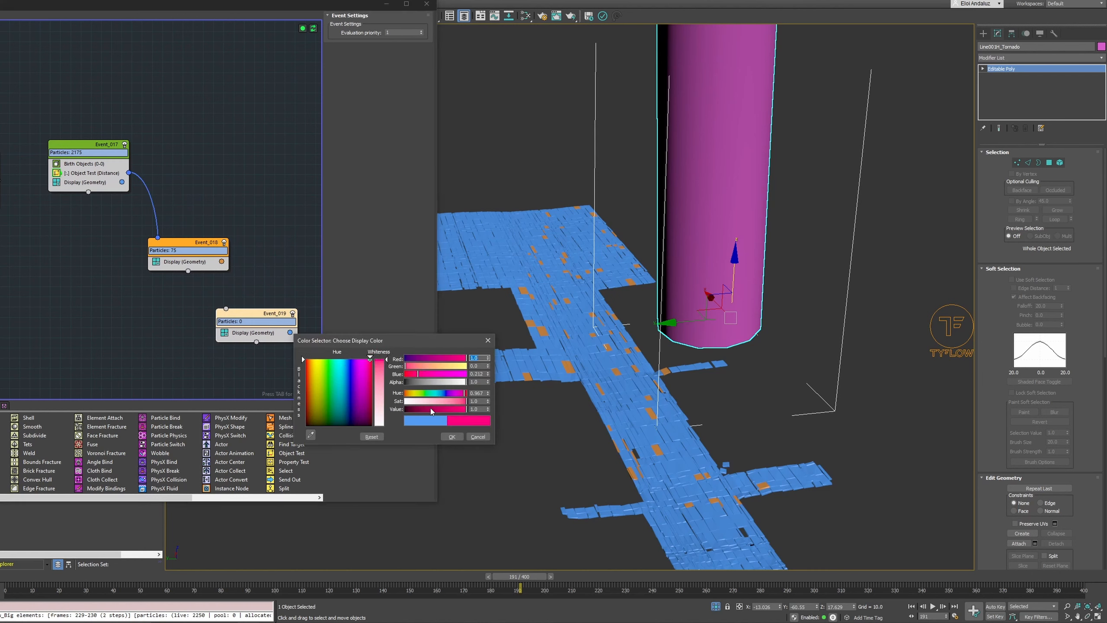
{"action": "left_click", "coordinate": [450, 436]}
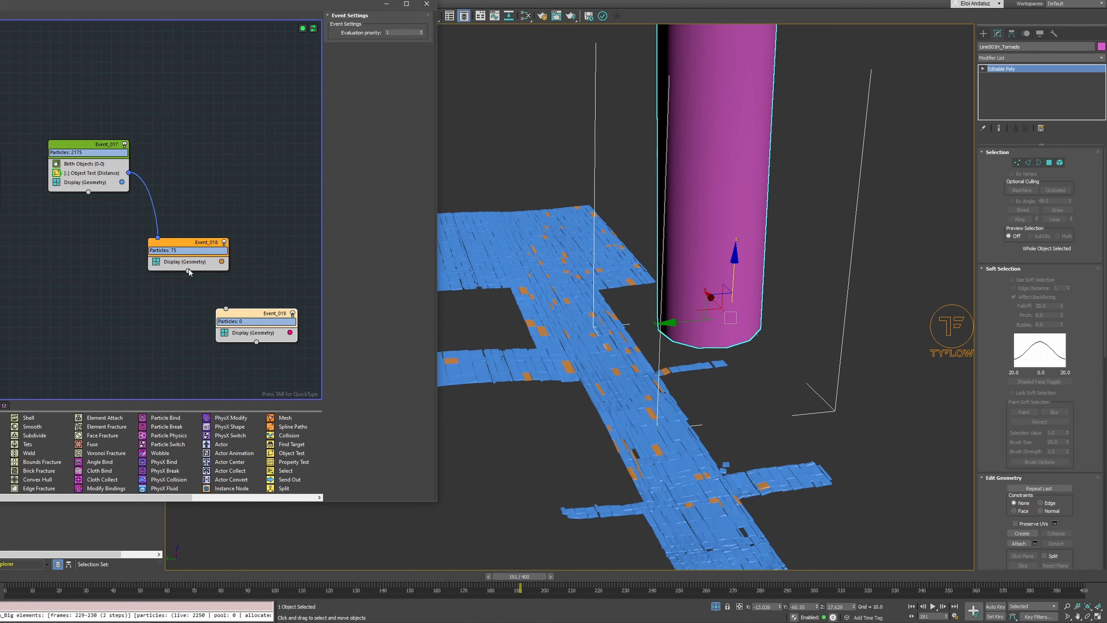
Link Event_018 to Event_019 through a Time Test and tidy the event layout
{"action": "left_click_drag", "start_coordinate": [189, 270], "coordinate": [226, 308]}
{"action": "left_click", "coordinate": [187, 378]}
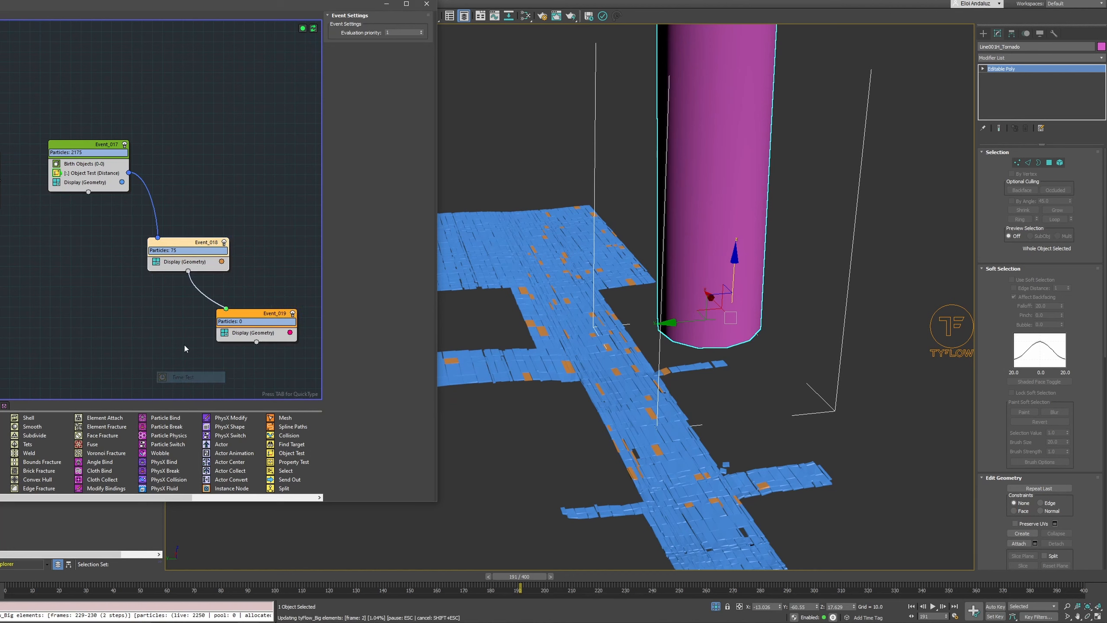
{"action": "left_click", "coordinate": [179, 263]}
{"action": "left_click_drag", "start_coordinate": [188, 243], "coordinate": [167, 232]}
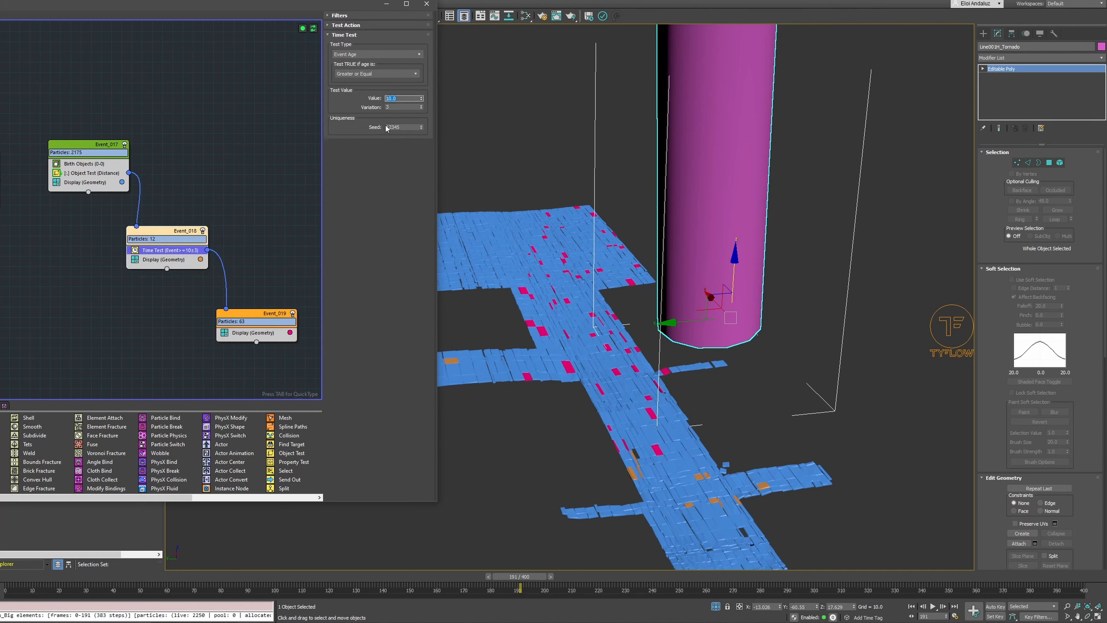
Set the Time Test's value to 20 and variation to 20, and scrub the timeline to check the timing
{"action": "type", "text": "20"}
{"action": "key", "text": "Return"}
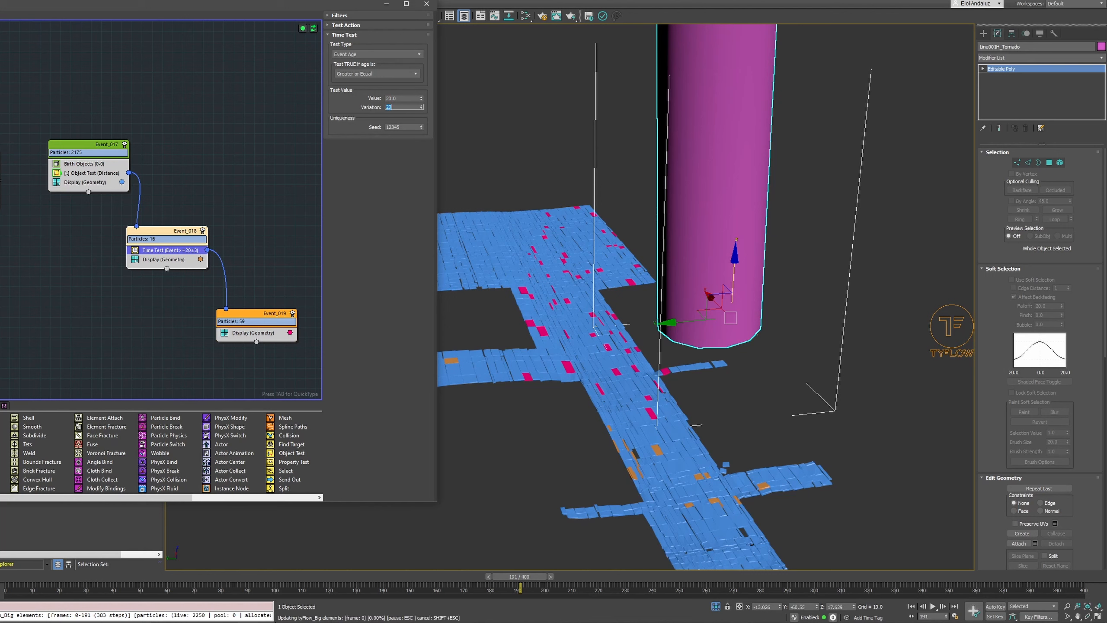
{"action": "left_click", "coordinate": [110, 572]}
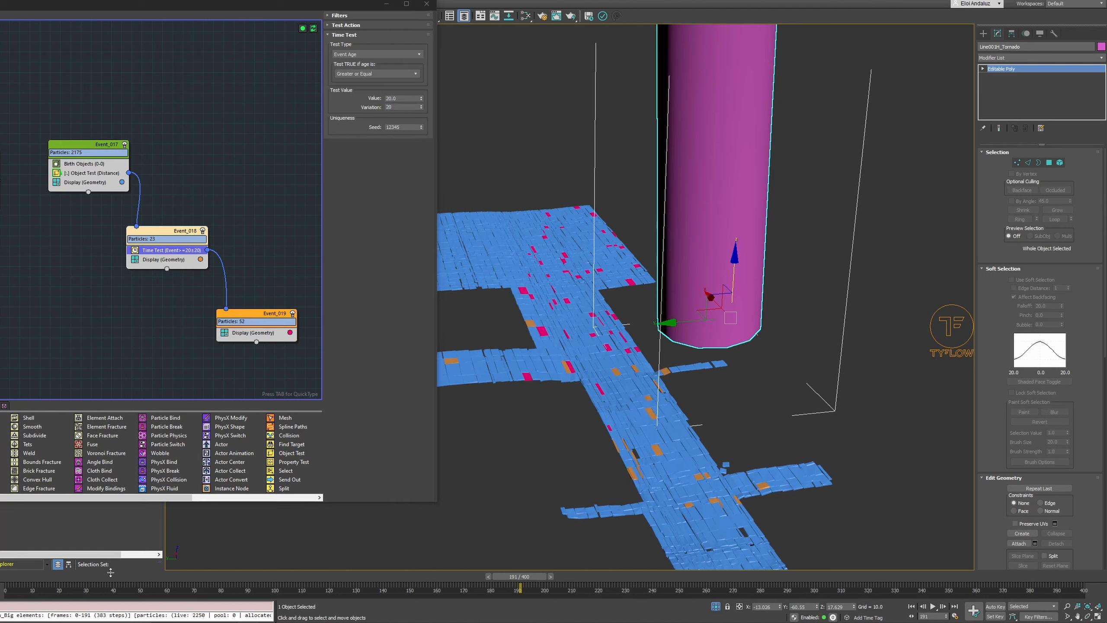
{"action": "left_click_drag", "start_coordinate": [82, 575], "coordinate": [495, 533]}
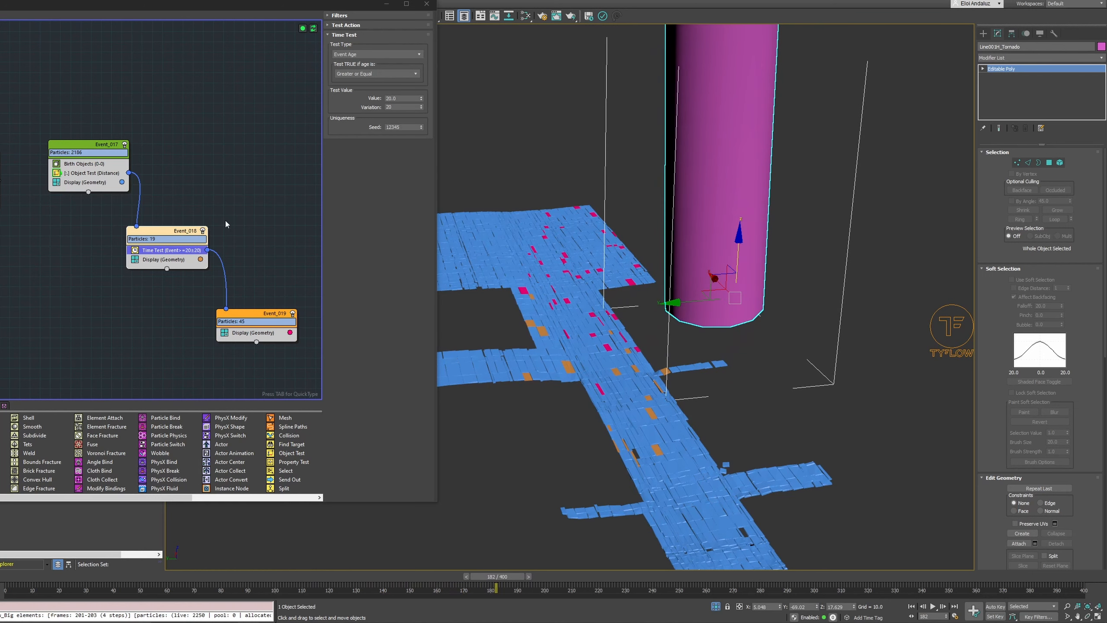
Set the Time Test's value to 60 and variation to 50, scrubbing the timeline to check the delay
{"action": "left_click", "coordinate": [414, 100]}
{"action": "type", "text": "4"}
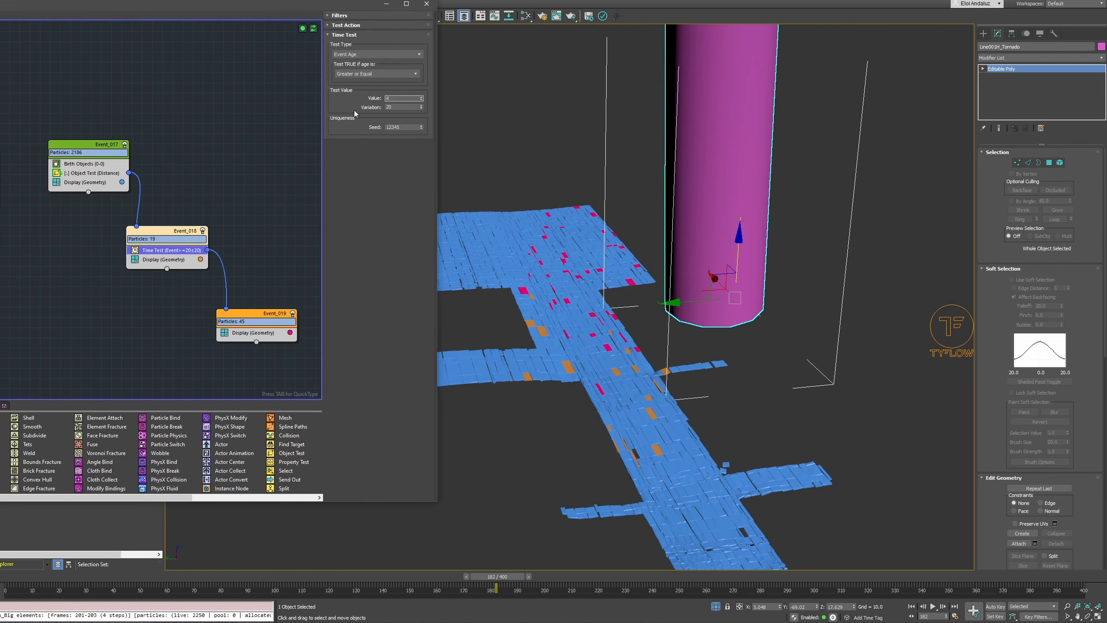
{"action": "double_click", "coordinate": [400, 105]}
{"action": "type", "text": "40"}
{"action": "type", "text": "60"}
{"action": "key", "text": "Tab"}
{"action": "type", "text": "60"}
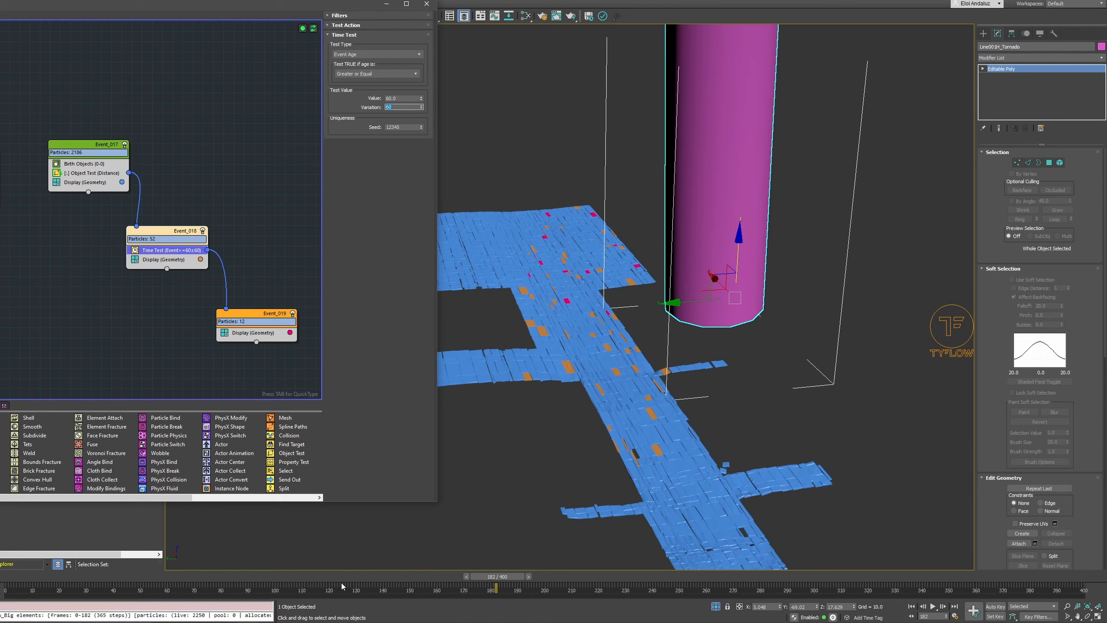
{"action": "left_click_drag", "start_coordinate": [338, 577], "coordinate": [429, 489]}
{"action": "left_click_drag", "start_coordinate": [394, 108], "coordinate": [364, 108]}
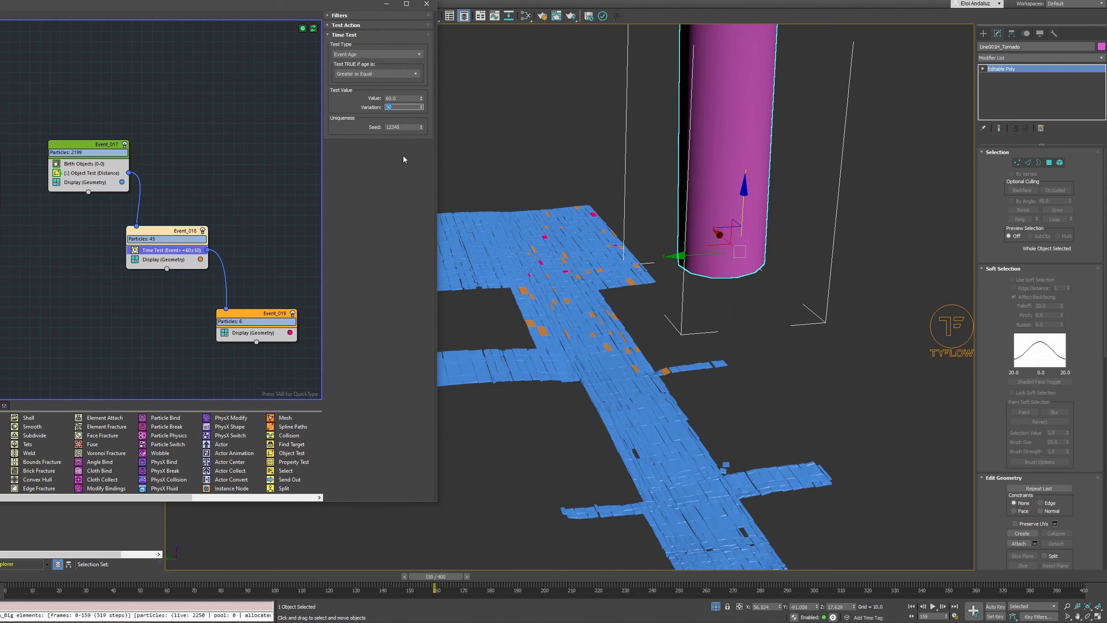
Add a Force operator to Event_019 above its Display operator
{"action": "middle_click_drag", "start_coordinate": [264, 227], "coordinate": [285, 172]}
{"action": "left_click", "coordinate": [275, 277]}
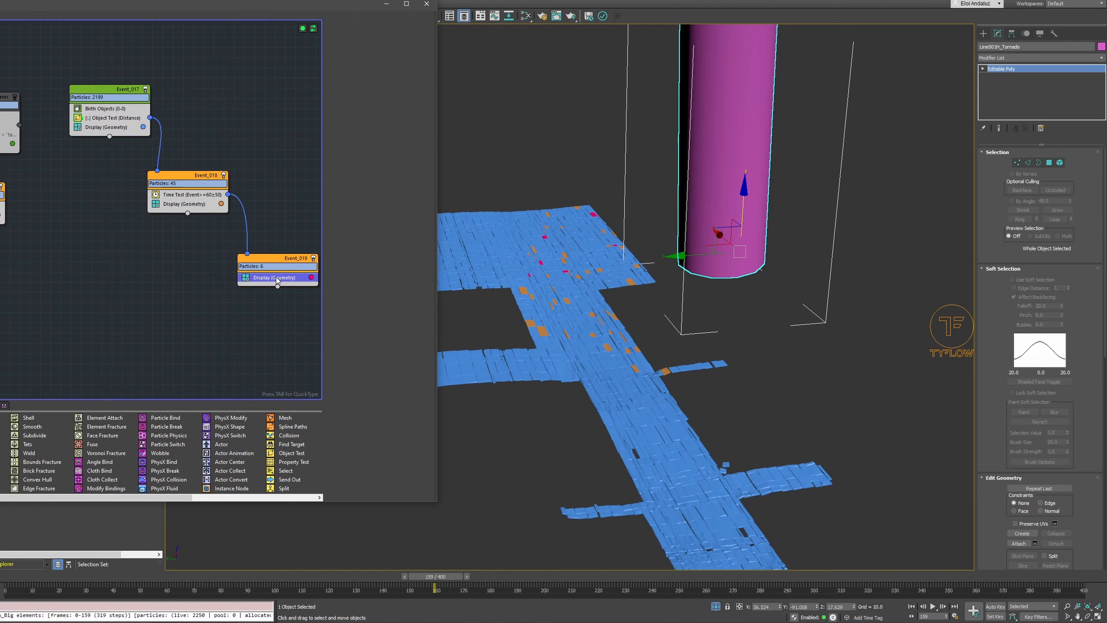
{"action": "key", "text": "Tab"}
{"action": "type", "text": "forc"}
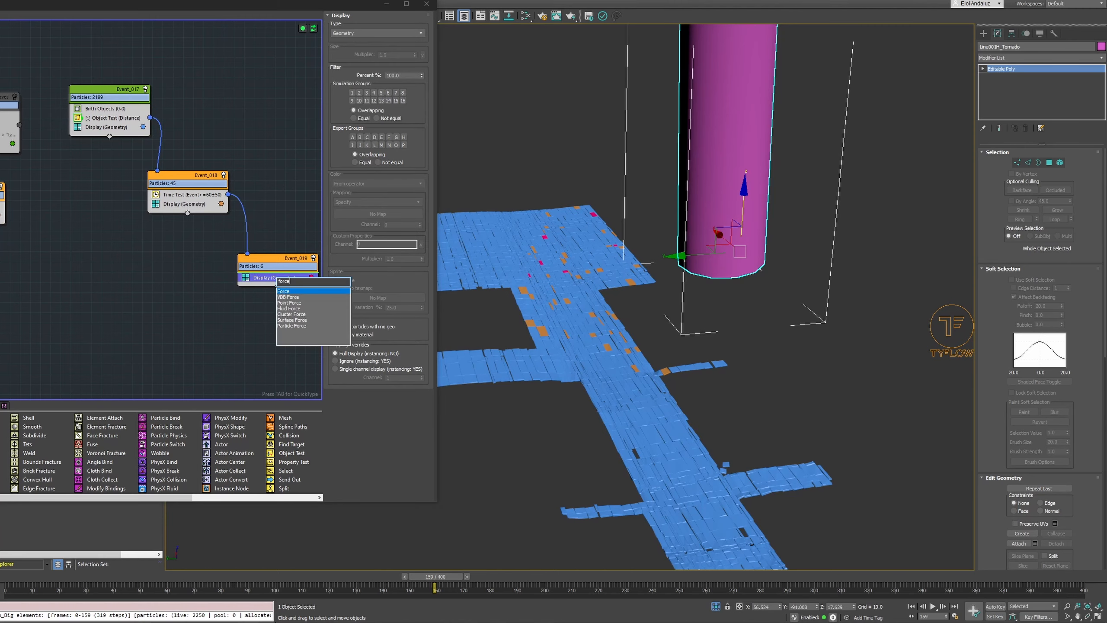
{"action": "key", "text": "Return"}
Add the tyVortex001 and tyWind_Upwards helpers to the Force operator's list and scrub the timeline to check the motion
{"action": "left_click_drag", "start_coordinate": [258, 1], "coordinate": [670, 54]}
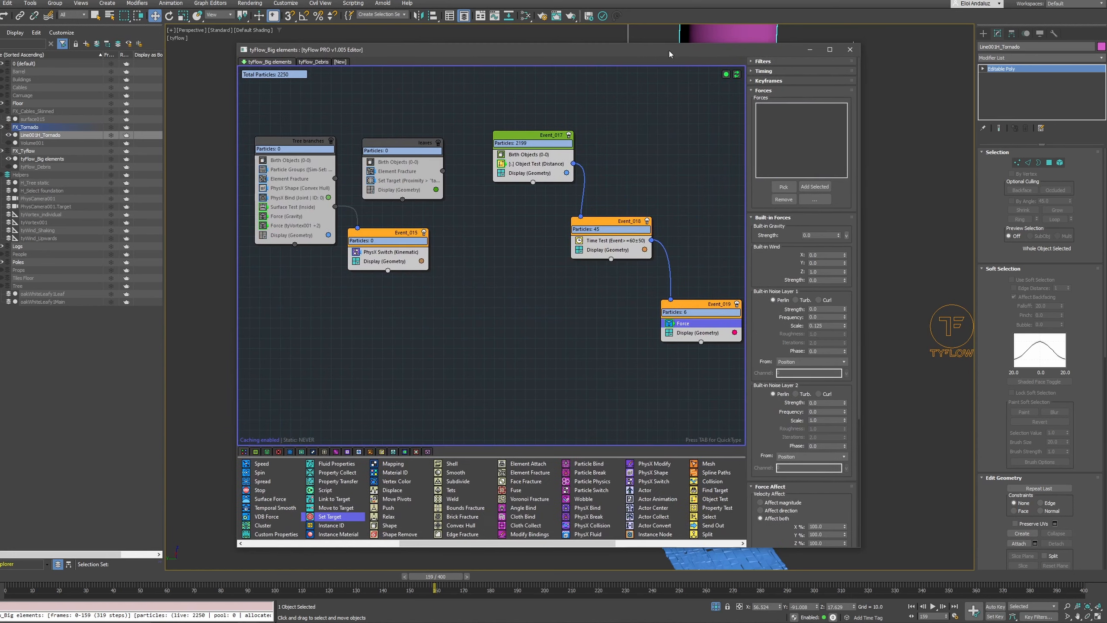
{"action": "left_click", "coordinate": [35, 222]}
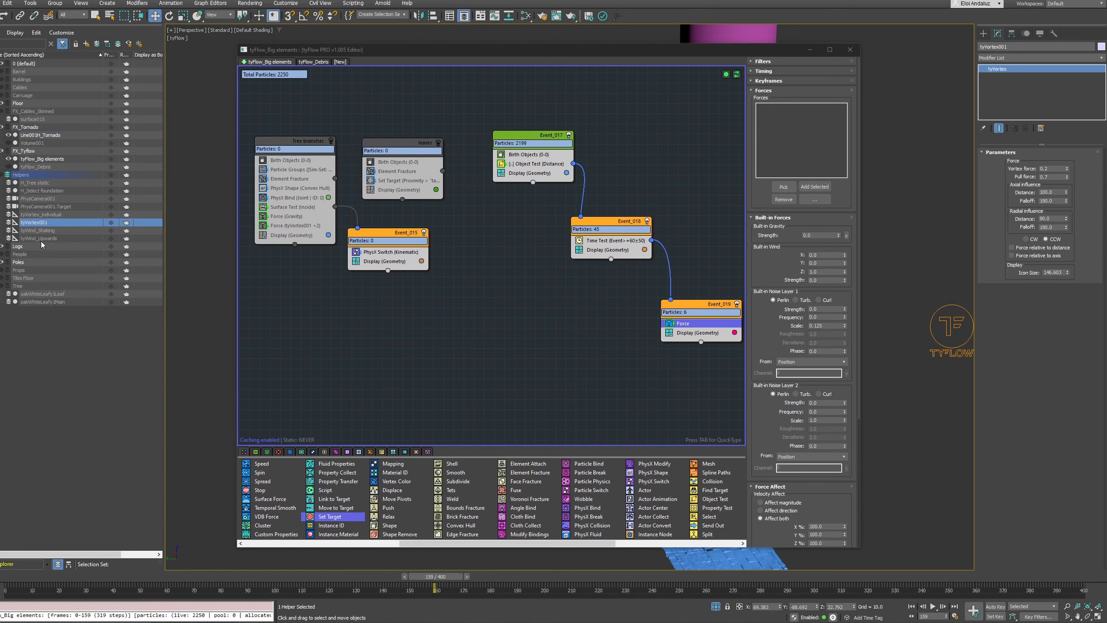
{"action": "left_click", "coordinate": [41, 240], "text": "ctrl"}
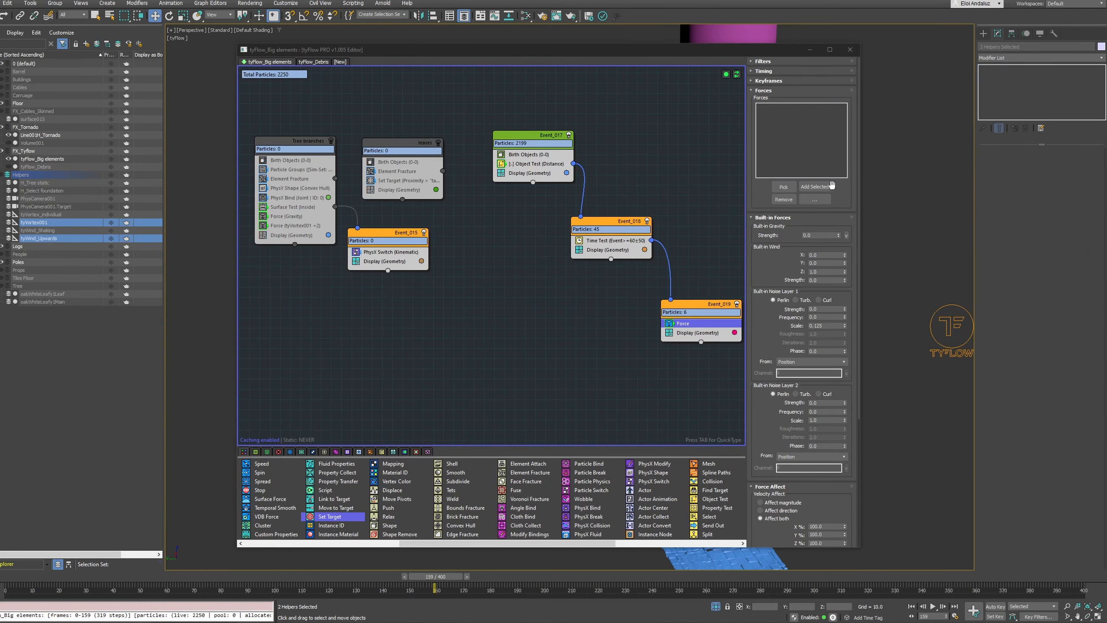
{"action": "left_click", "coordinate": [831, 187]}
{"action": "left_click_drag", "start_coordinate": [787, 53], "coordinate": [309, 15]}
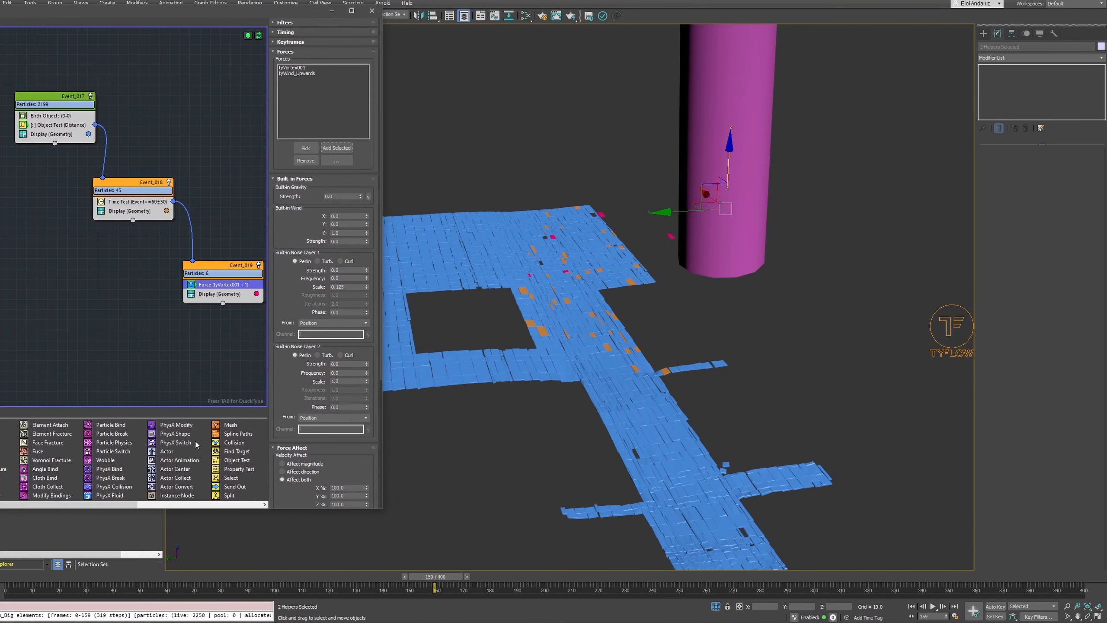
{"action": "left_click_drag", "start_coordinate": [21, 576], "coordinate": [333, 354]}
Add a Slow operator to Event_019 beneath the Force operator
{"action": "left_click", "coordinate": [216, 286]}
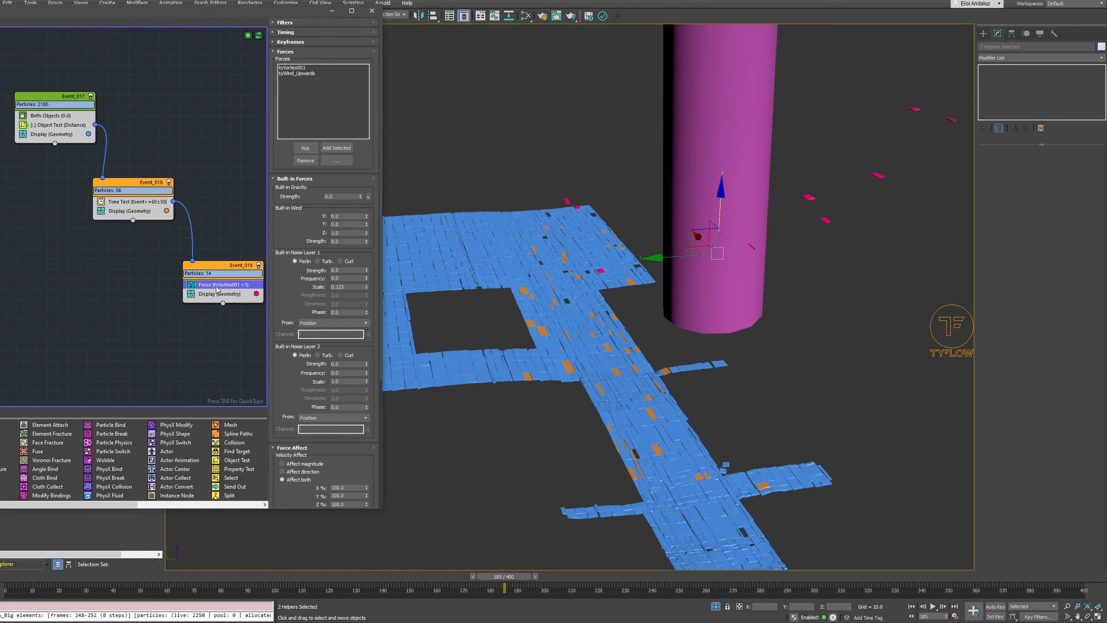
{"action": "key", "text": "Tab"}
{"action": "type", "text": "slo"}
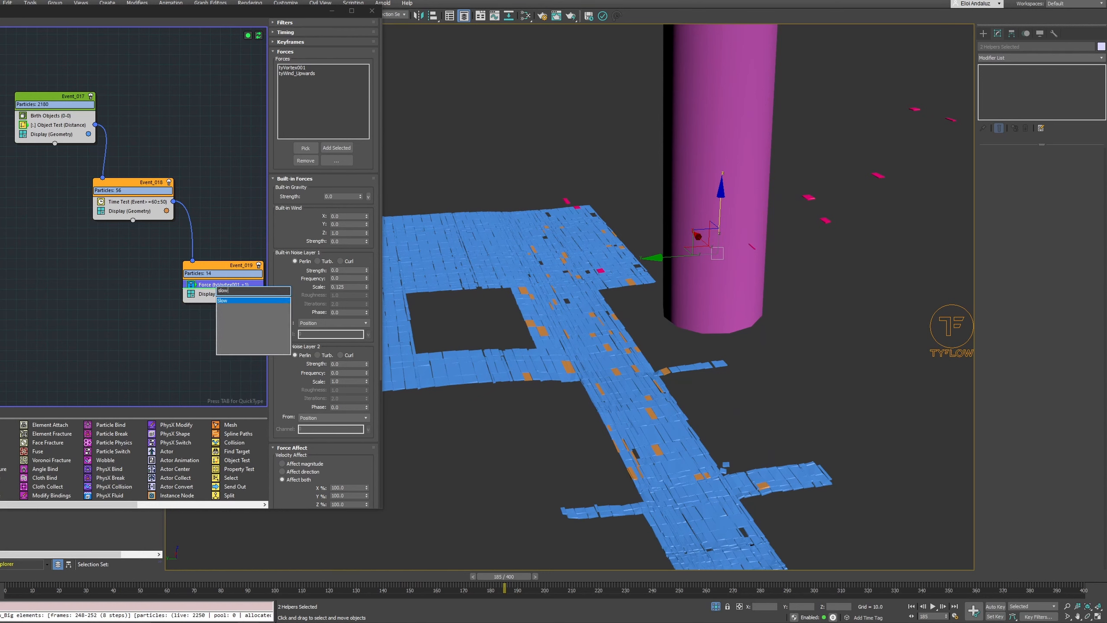
{"action": "key", "text": "Return"}
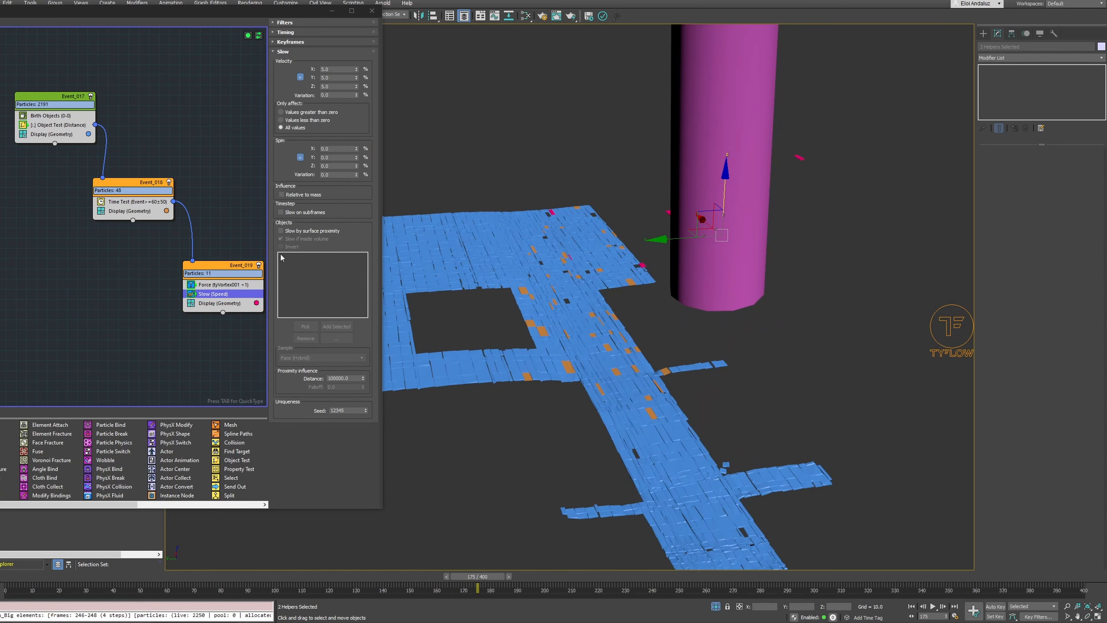
Add a PhysX Shape operator to Event_019 above the Force operator
{"action": "left_click", "coordinate": [218, 287]}
{"action": "key", "text": "Tab"}
{"action": "type", "text": "p"}
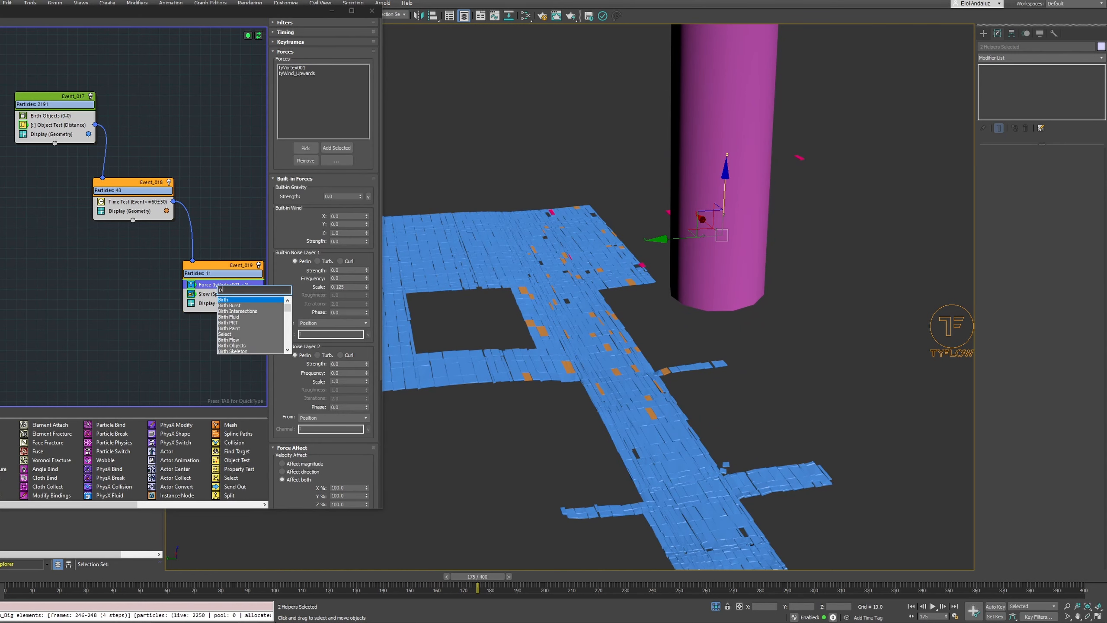
{"action": "type", "text": "hysx shap"}
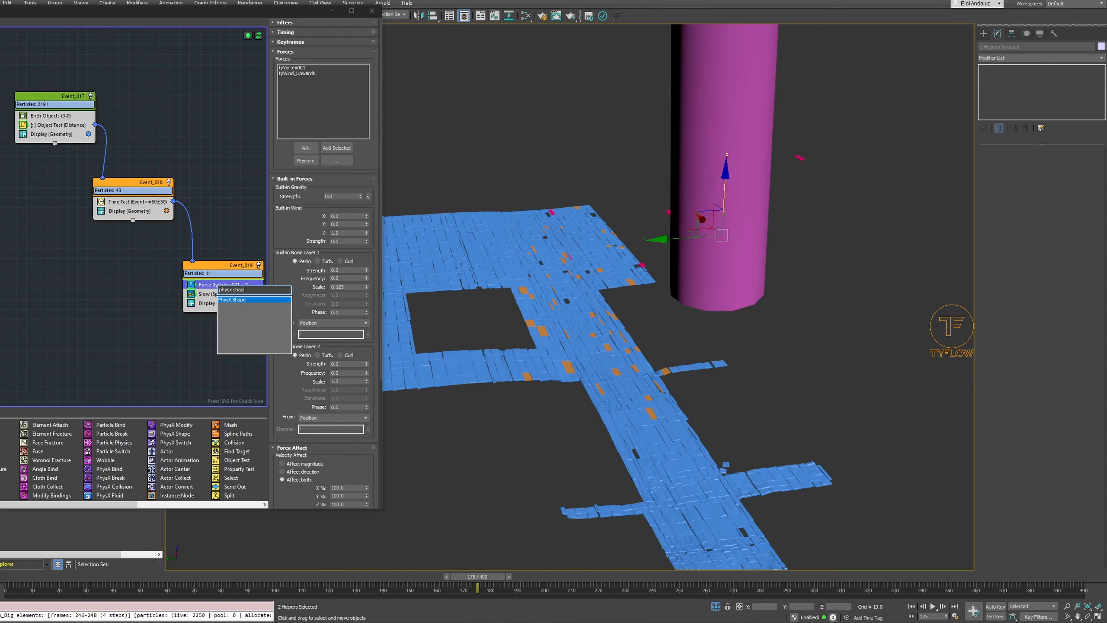
{"action": "type", "text": "e"}
{"action": "key", "text": "Return"}
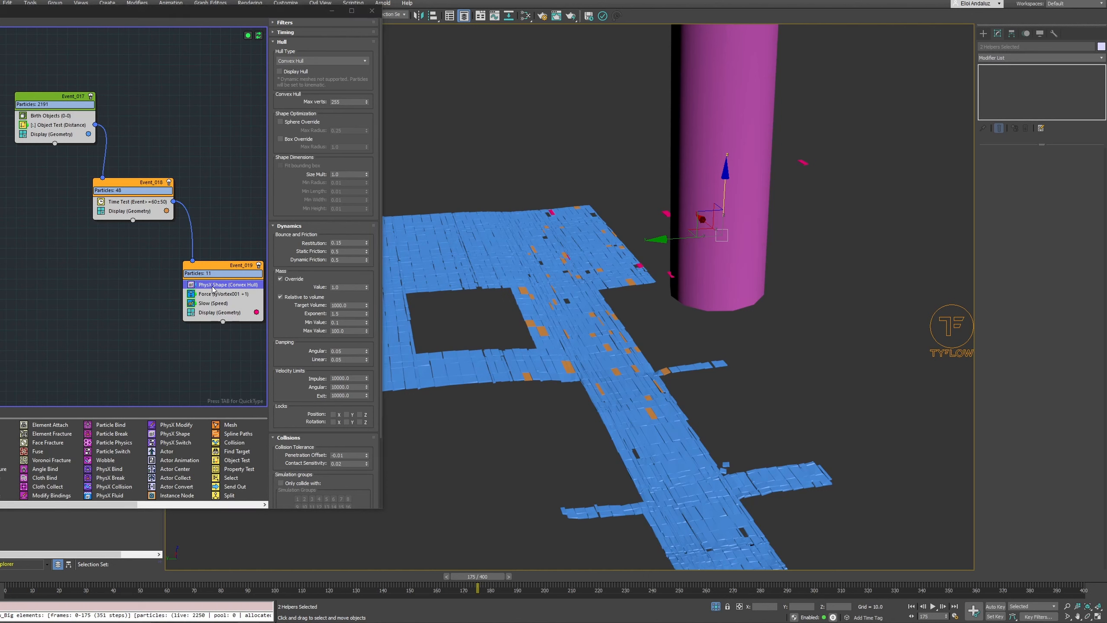
Add a Spin operator to Event_019 below the PhysX Shape, set its spin rate to 600 and adjust its variation
{"action": "key", "text": "Tab"}
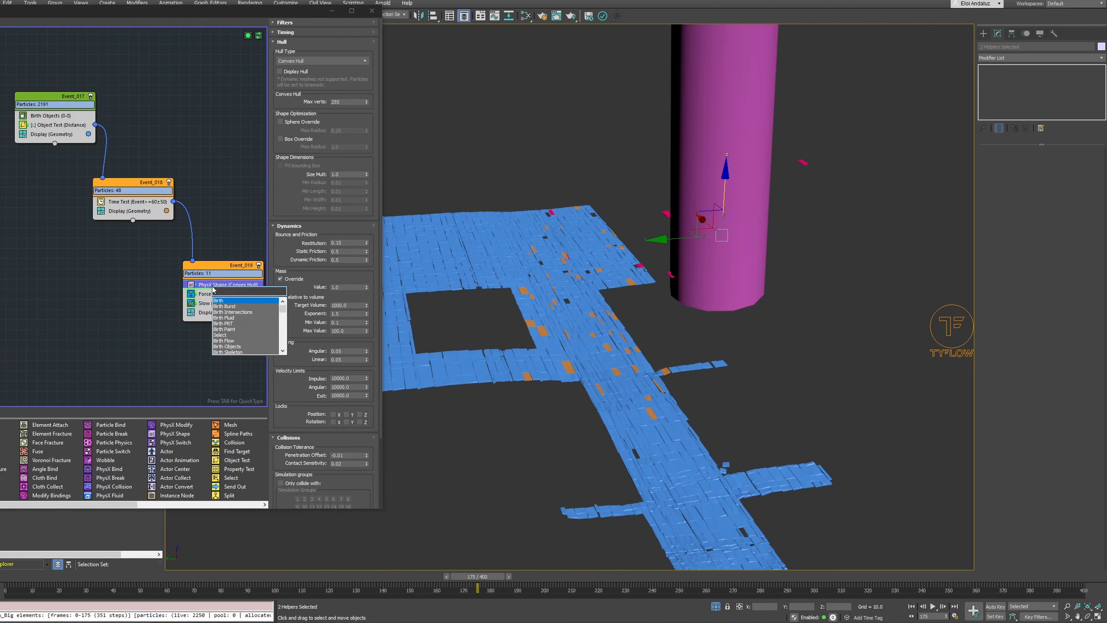
{"action": "type", "text": "spin"}
{"action": "key", "text": "Return"}
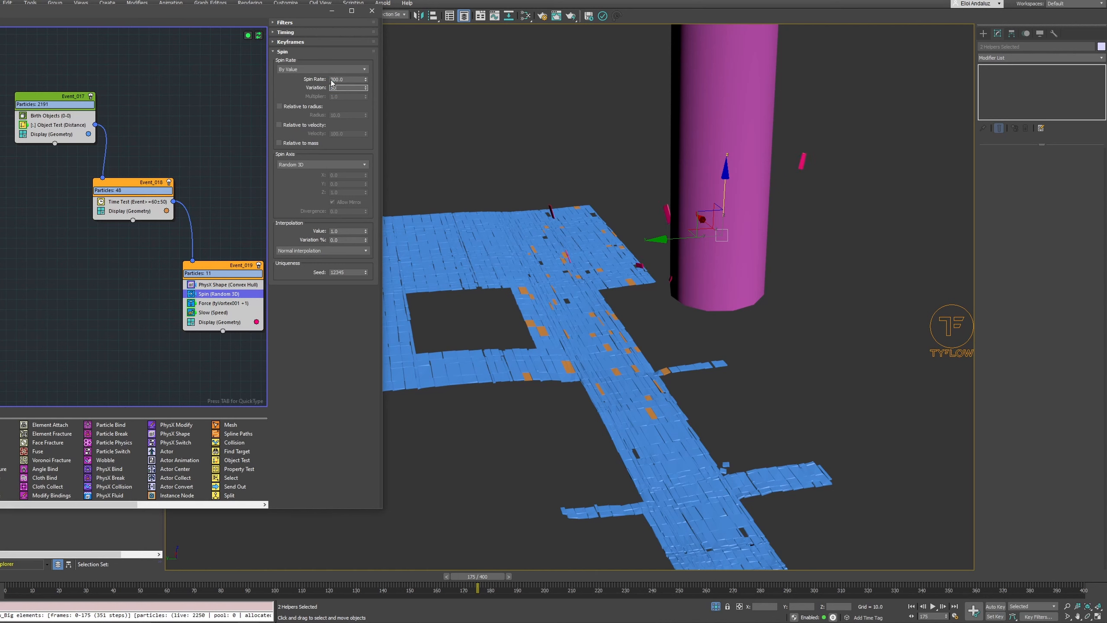
{"action": "key", "text": "Return"}
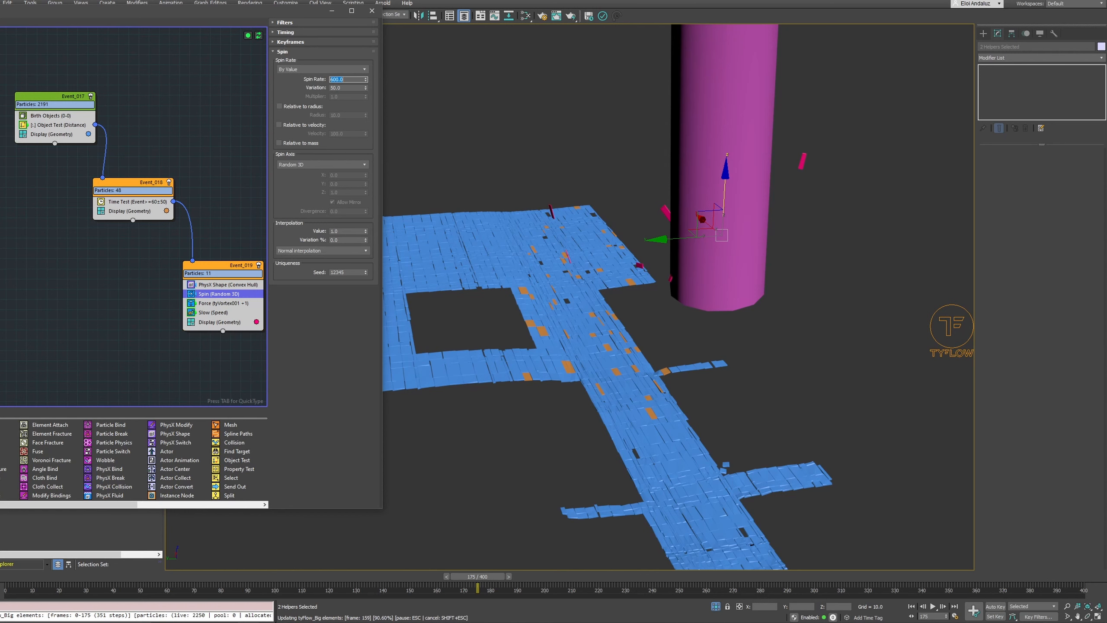
Minimize the tyFlow editor and play the simulation through PhysCamera001 to check how the tiles fly around the tornado
{"action": "middle_click", "coordinate": [564, 153]}
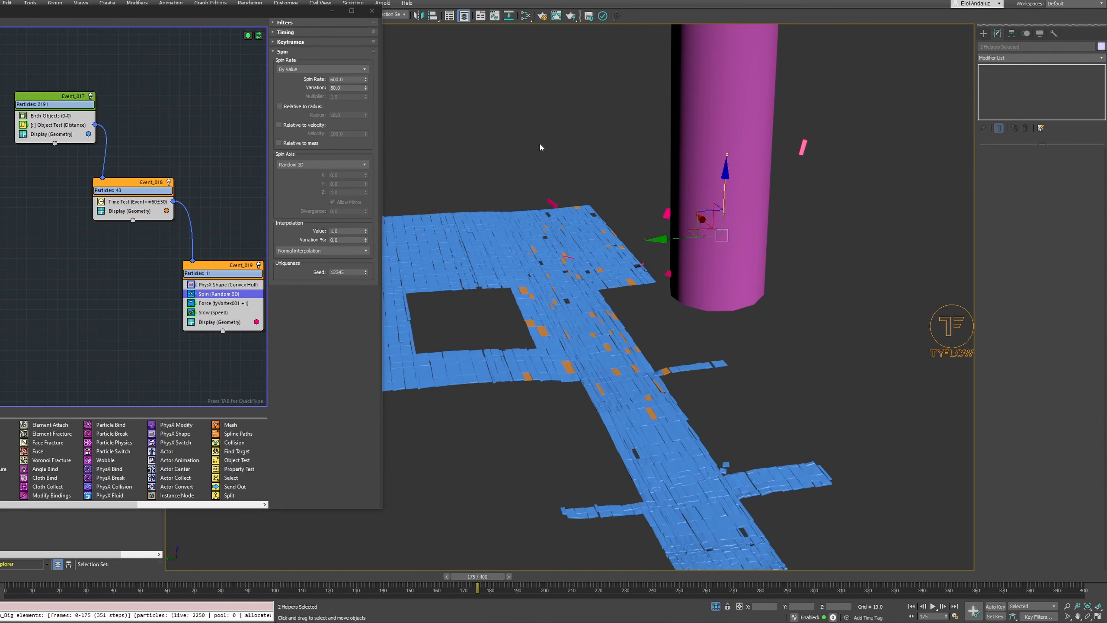
{"action": "middle_click_drag", "start_coordinate": [541, 145], "coordinate": [515, 136], "text": "alt"}
{"action": "left_click", "coordinate": [338, 12]}
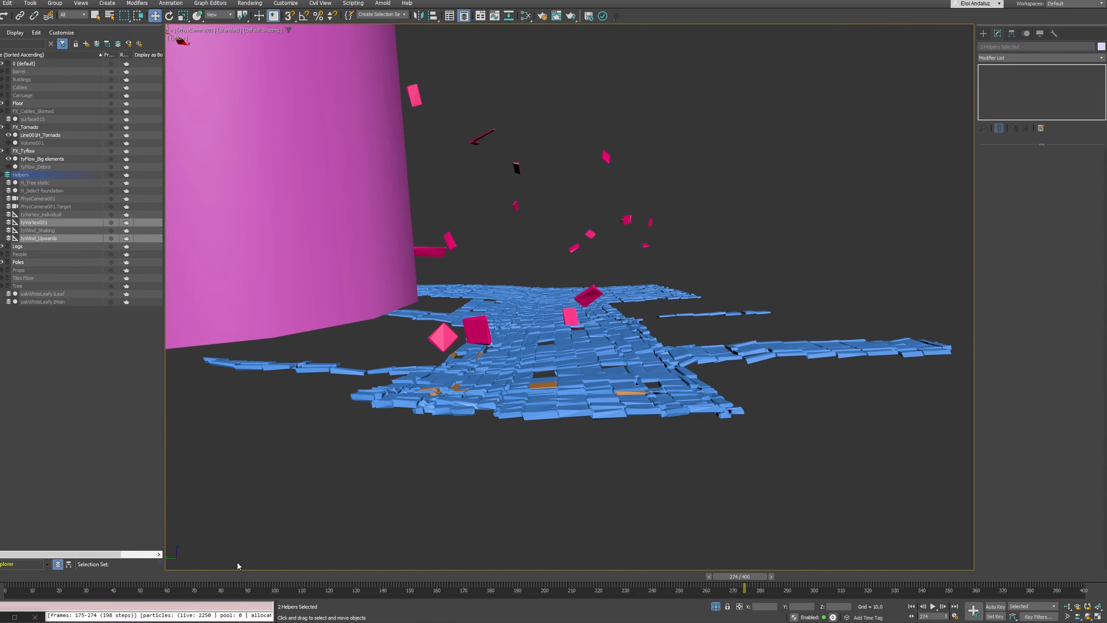
{"action": "left_click", "coordinate": [3, 580]}
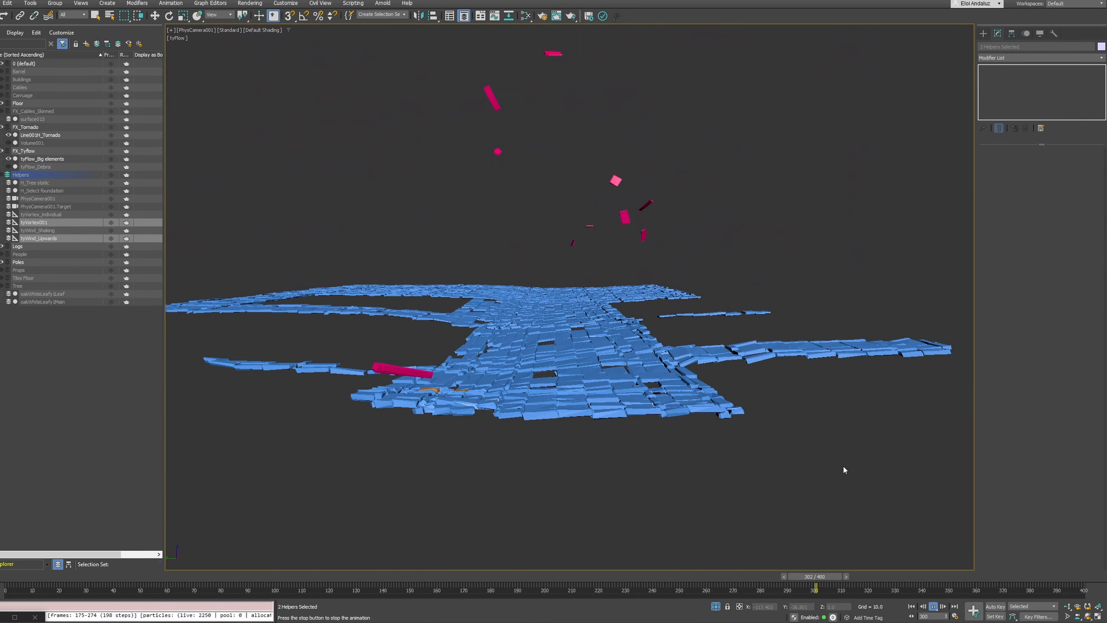
{"action": "left_click", "coordinate": [934, 607]}
{"action": "left_click_drag", "start_coordinate": [886, 576], "coordinate": [609, 492]}
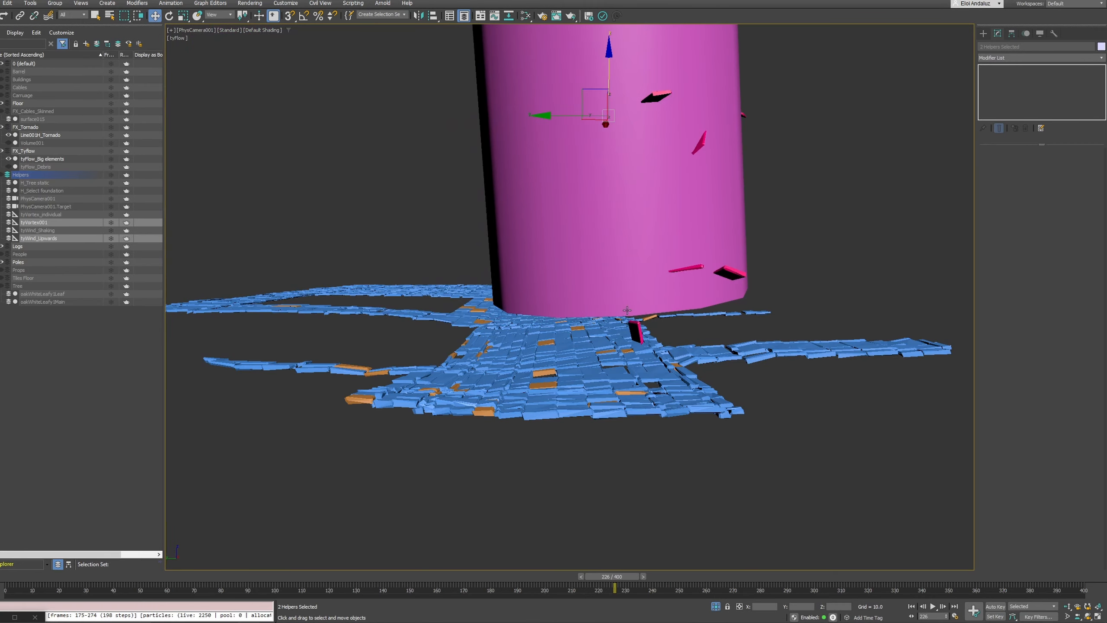
Examine from the perspective view when the floor tiles lift off relative to the passing tornado, scrubbing between frames 182 and 230
{"action": "key", "text": "p"}
{"action": "scroll", "coordinate": [637, 276], "scroll_direction": "down", "scroll_amount": 5}
{"action": "middle_click_drag", "start_coordinate": [628, 261], "coordinate": [722, 293], "text": "alt"}
{"action": "middle_click_drag", "start_coordinate": [721, 294], "coordinate": [820, 299]}
{"action": "middle_click_drag", "start_coordinate": [421, 166], "coordinate": [422, 181]}
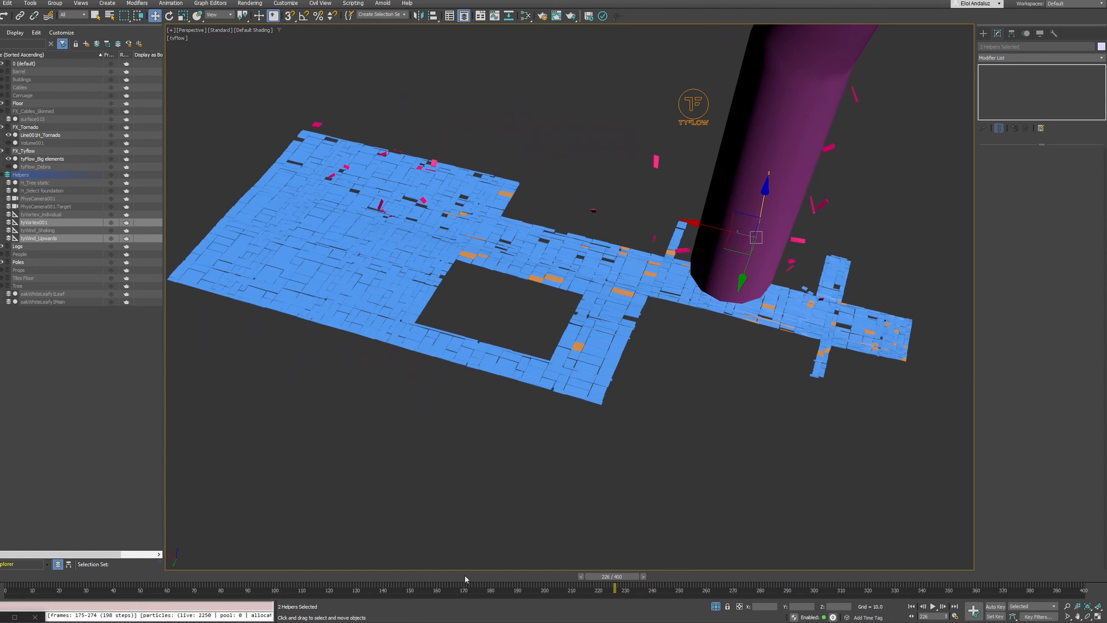
{"action": "left_click_drag", "start_coordinate": [465, 577], "coordinate": [496, 515]}
{"action": "key", "text": "w"}
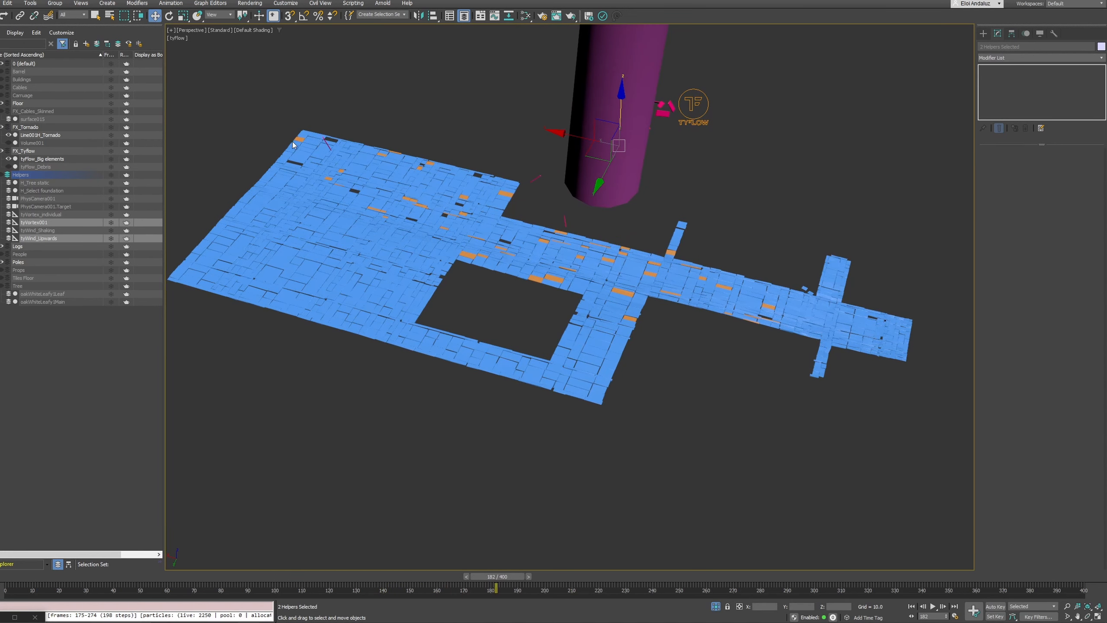
{"action": "left_click_drag", "start_coordinate": [493, 577], "coordinate": [641, 526]}
{"action": "key", "text": "w"}
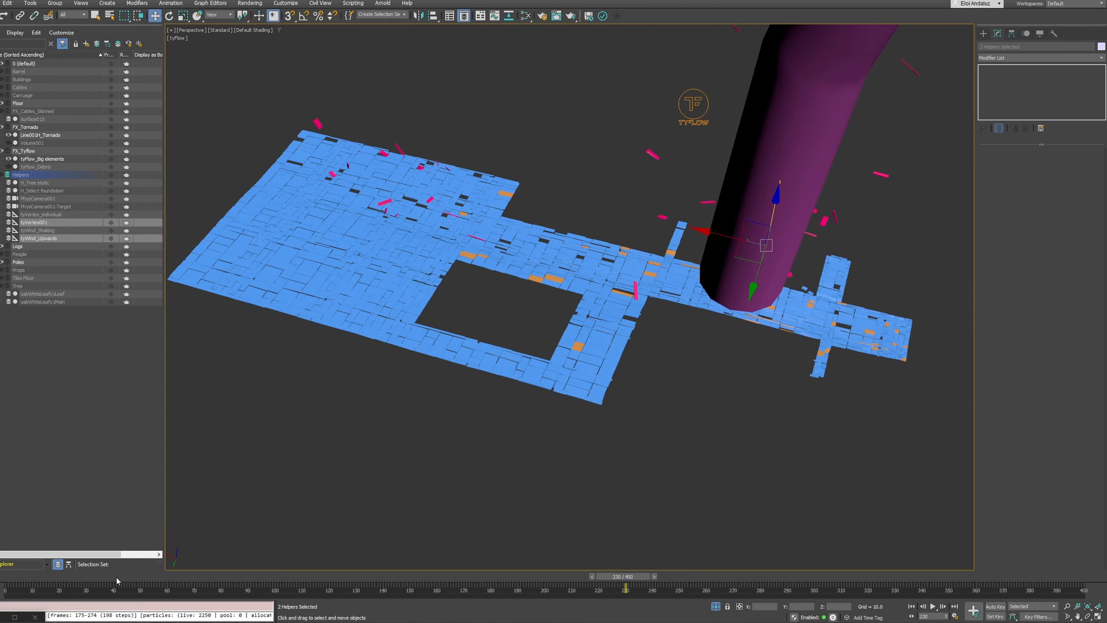
Reopen the tyFlow editor, set the Time Test's value in Event_018 to 50 and scrub the timeline to check it
{"action": "left_click", "coordinate": [16, 617]}
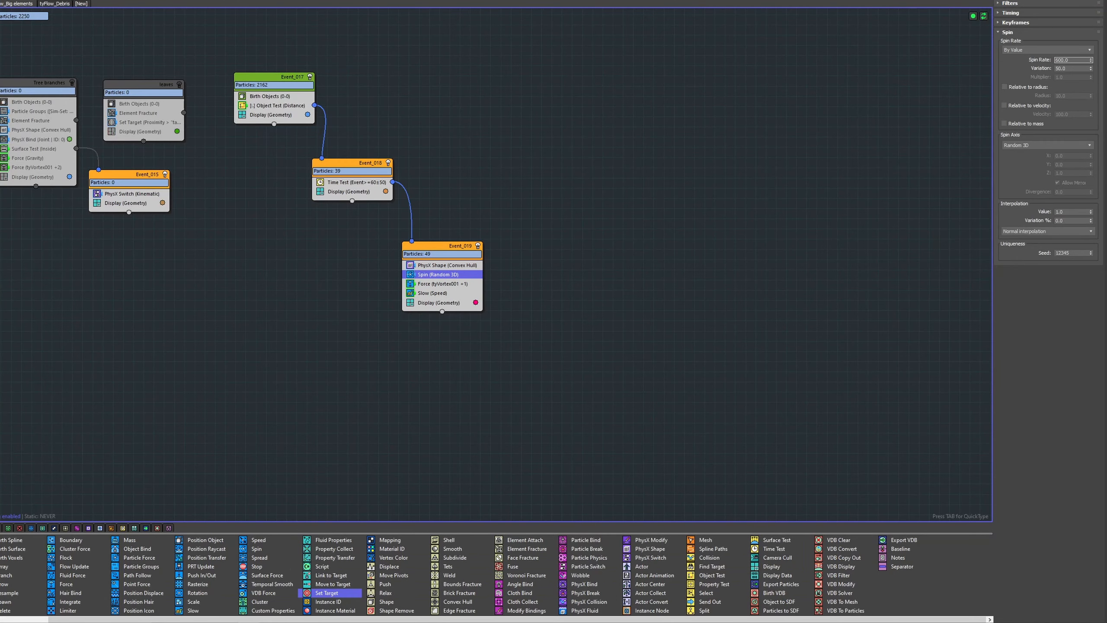
{"action": "left_click_drag", "start_coordinate": [543, 1], "coordinate": [145, 46]}
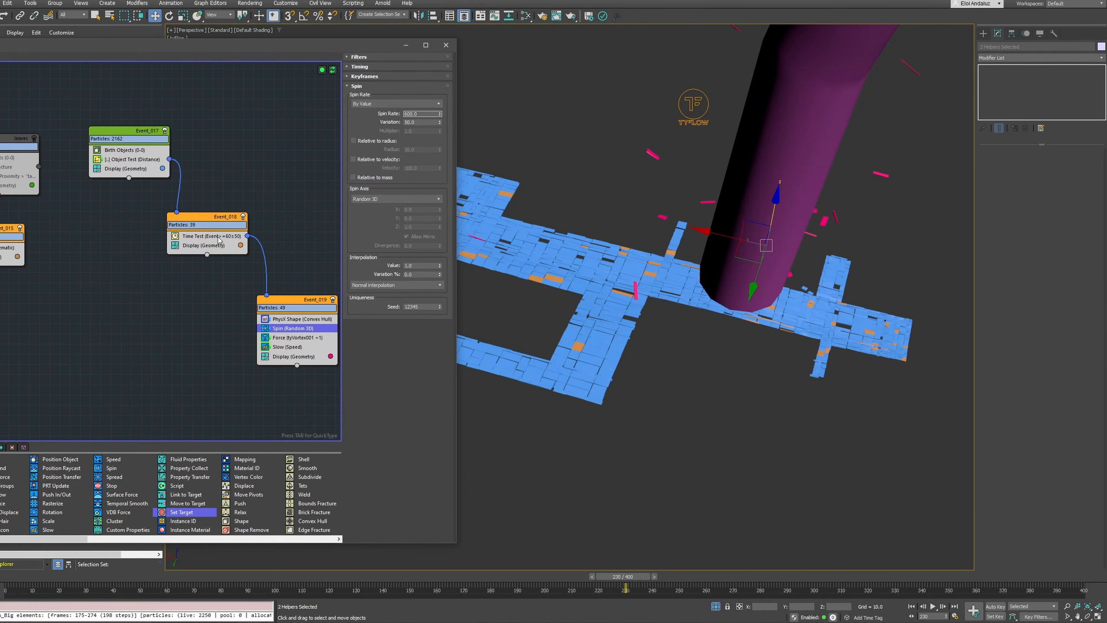
{"action": "left_click", "coordinate": [219, 238]}
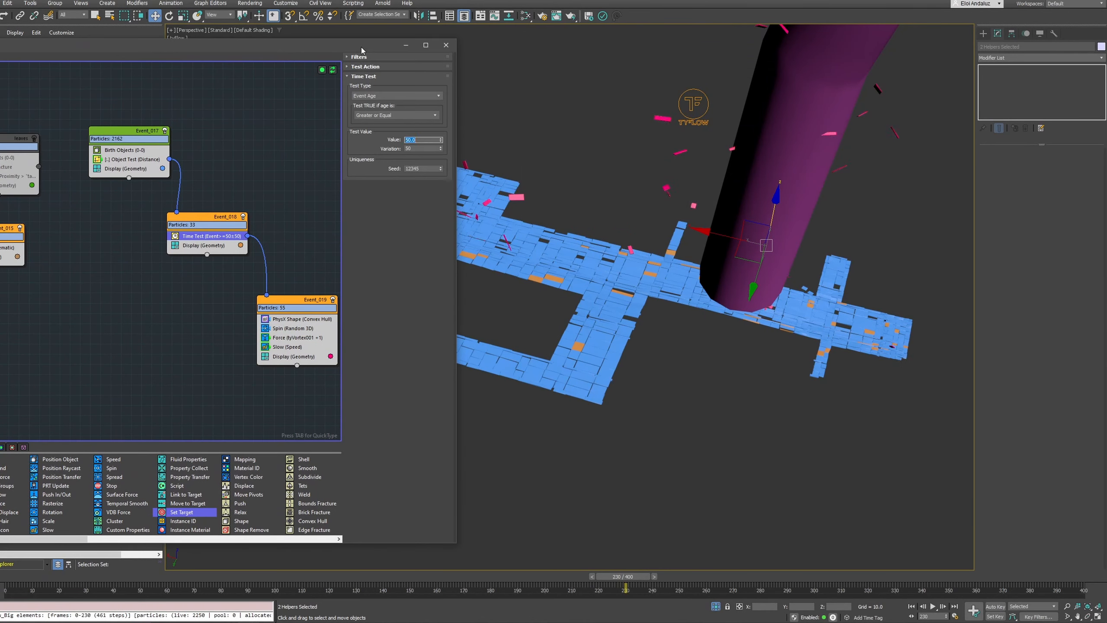
{"action": "left_click_drag", "start_coordinate": [362, 51], "coordinate": [175, 20]}
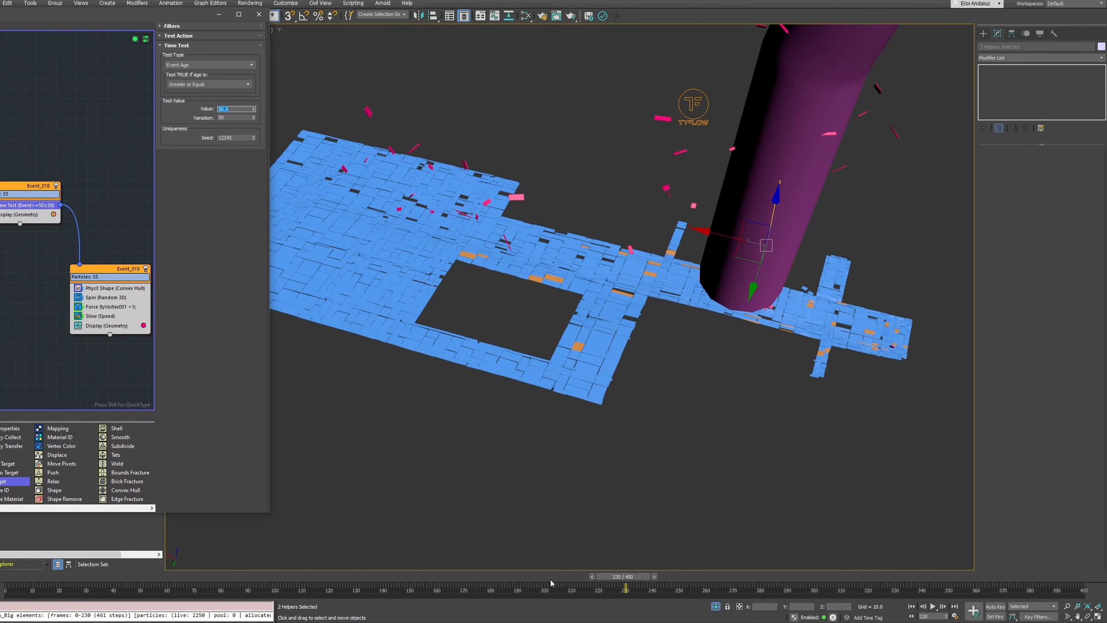
{"action": "left_click_drag", "start_coordinate": [552, 583], "coordinate": [635, 540]}
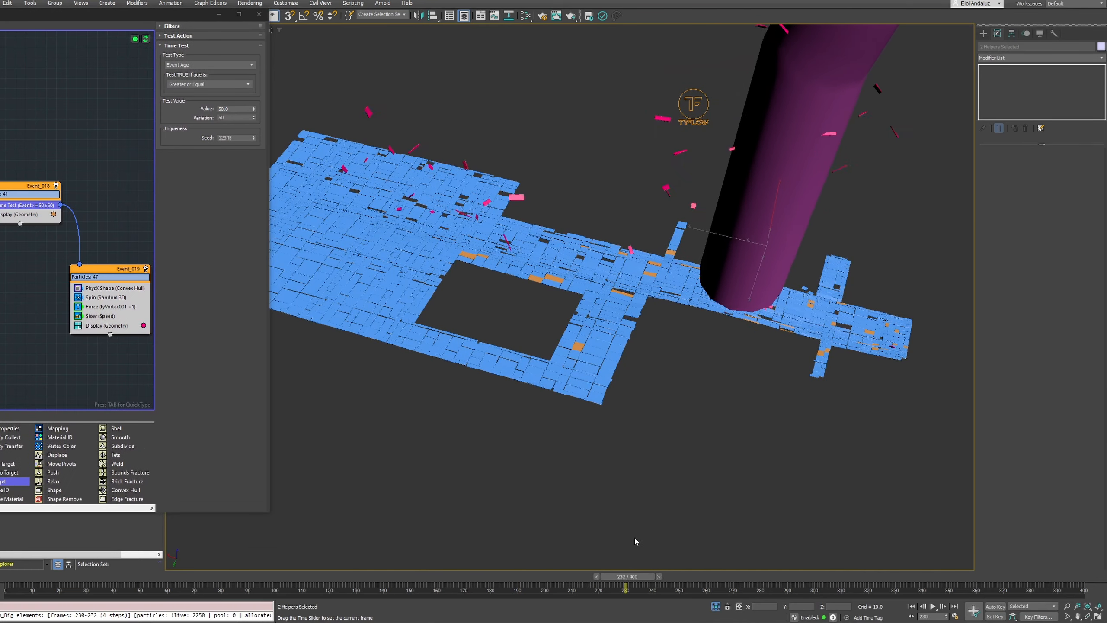
Set the Time Test's value to 40 and variation to 40, scrubbing the timeline to compare the tile release
{"action": "double_click", "coordinate": [235, 109]}
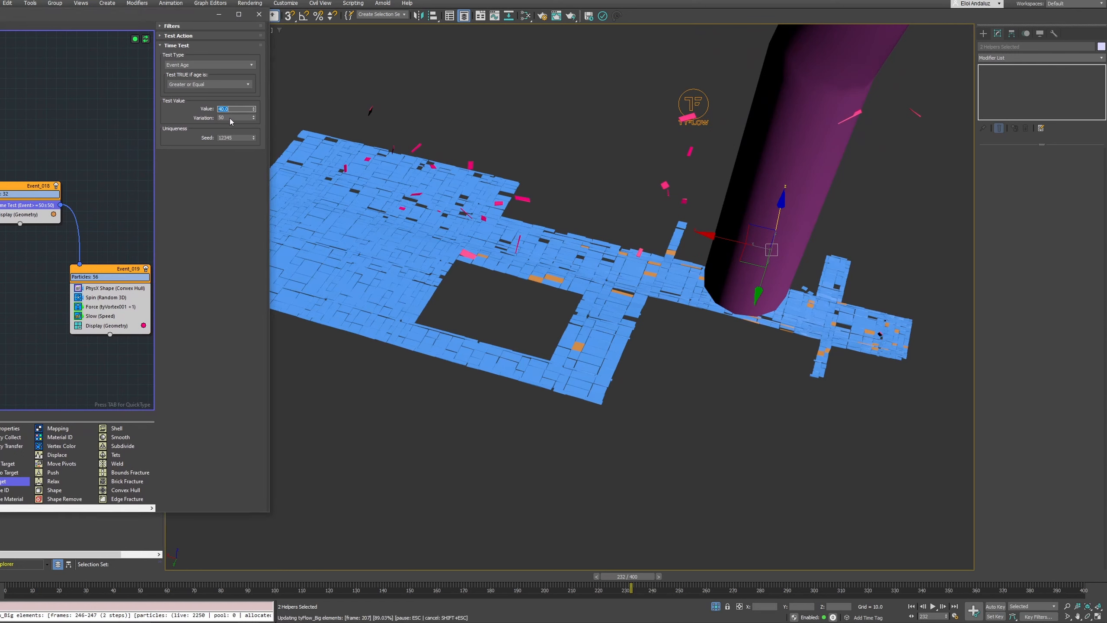
{"action": "key", "text": "Tab"}
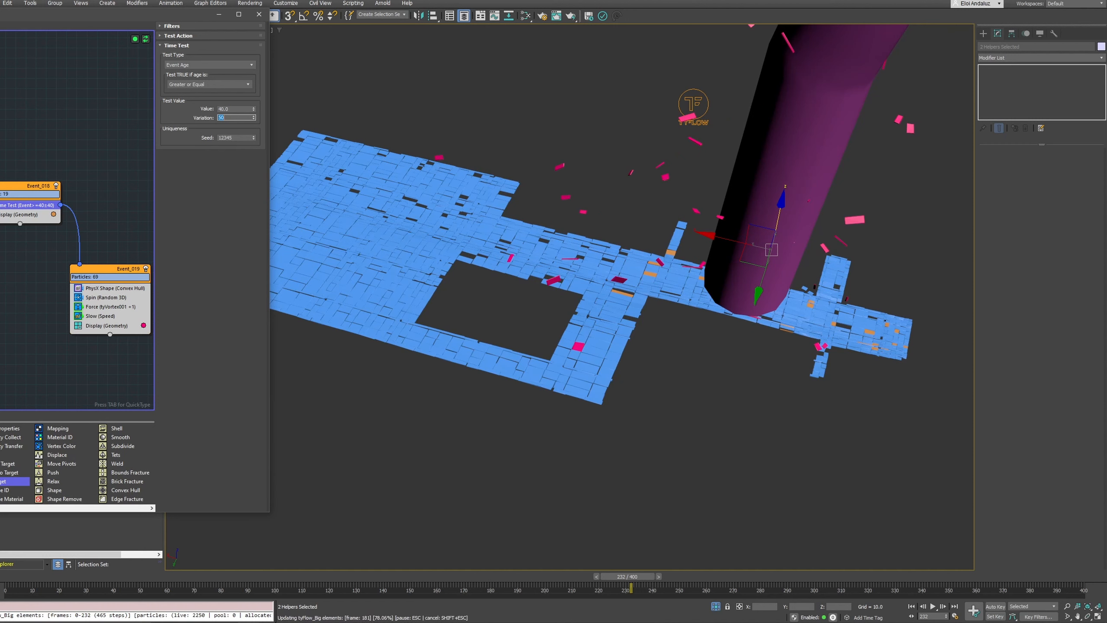
{"action": "left_click_drag", "start_coordinate": [140, 580], "coordinate": [79, 576]}
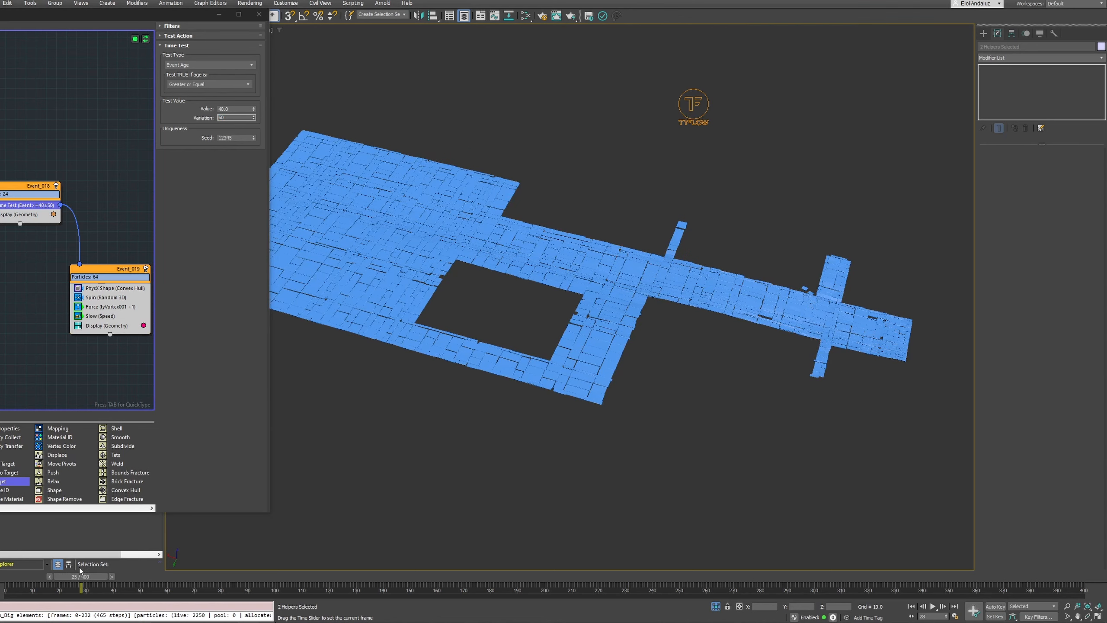
{"action": "left_click_drag", "start_coordinate": [263, 551], "coordinate": [604, 537]}
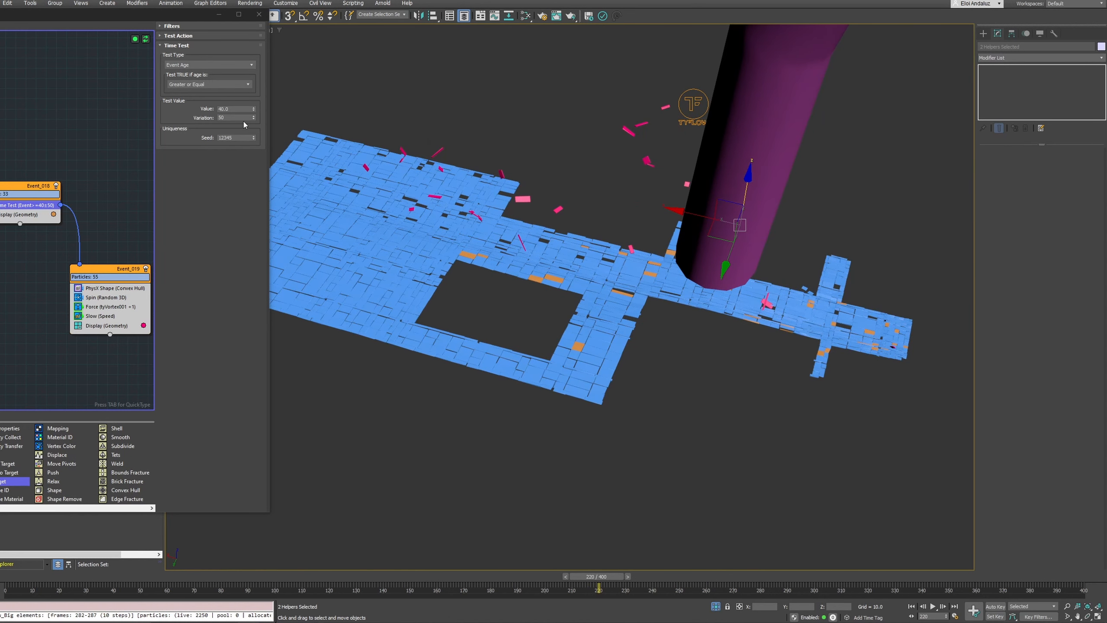
{"action": "left_click_drag", "start_coordinate": [235, 117], "coordinate": [190, 117]}
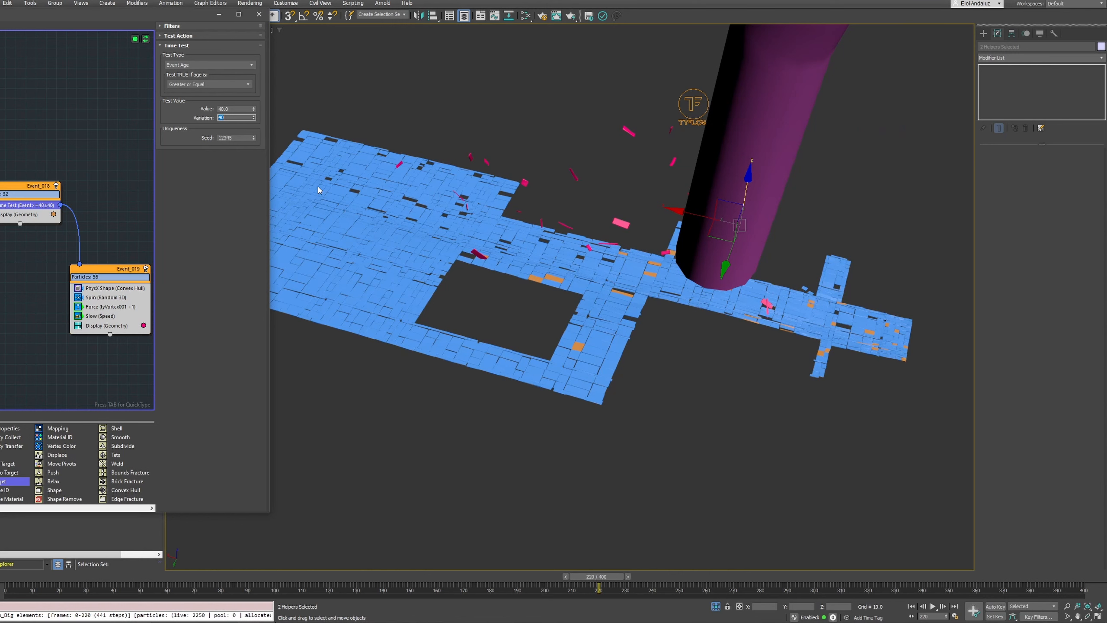
Lower the distance of the Object Test in Event_017 so tiles are released closer to the tornado
{"action": "middle_click_drag", "start_coordinate": [74, 167], "coordinate": [138, 192]}
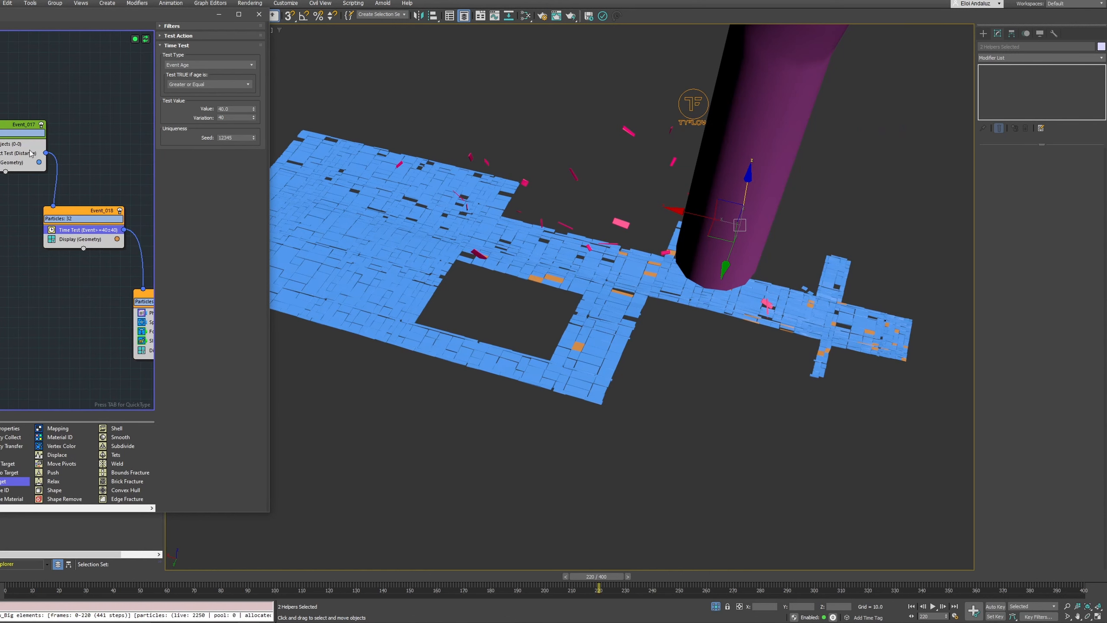
{"action": "left_click", "coordinate": [31, 153]}
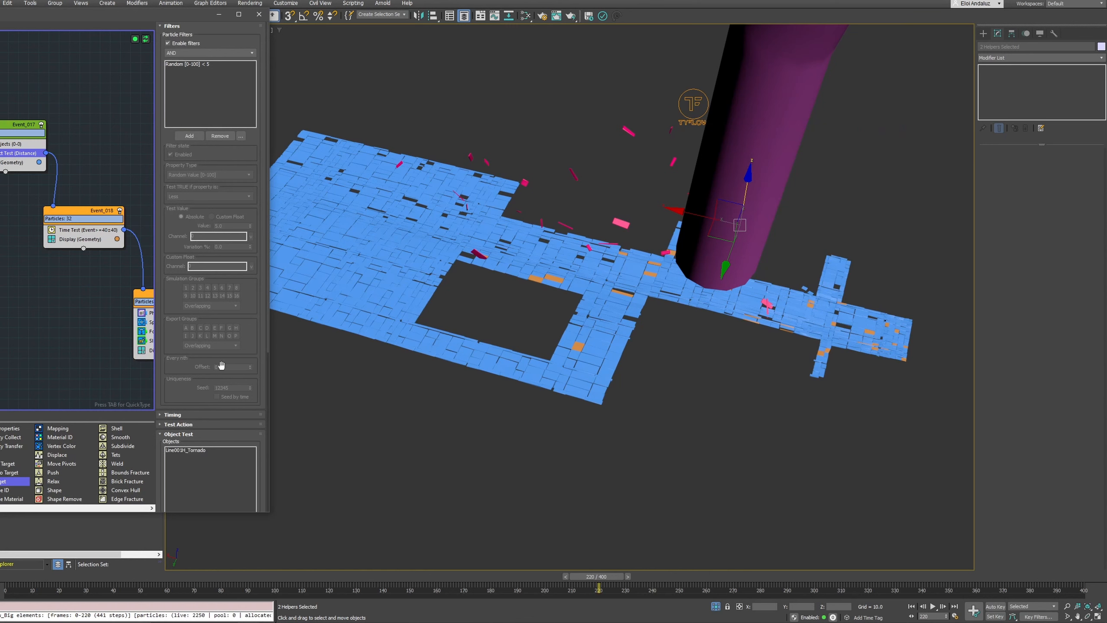
{"action": "left_click_drag", "start_coordinate": [172, 381], "coordinate": [205, 103]}
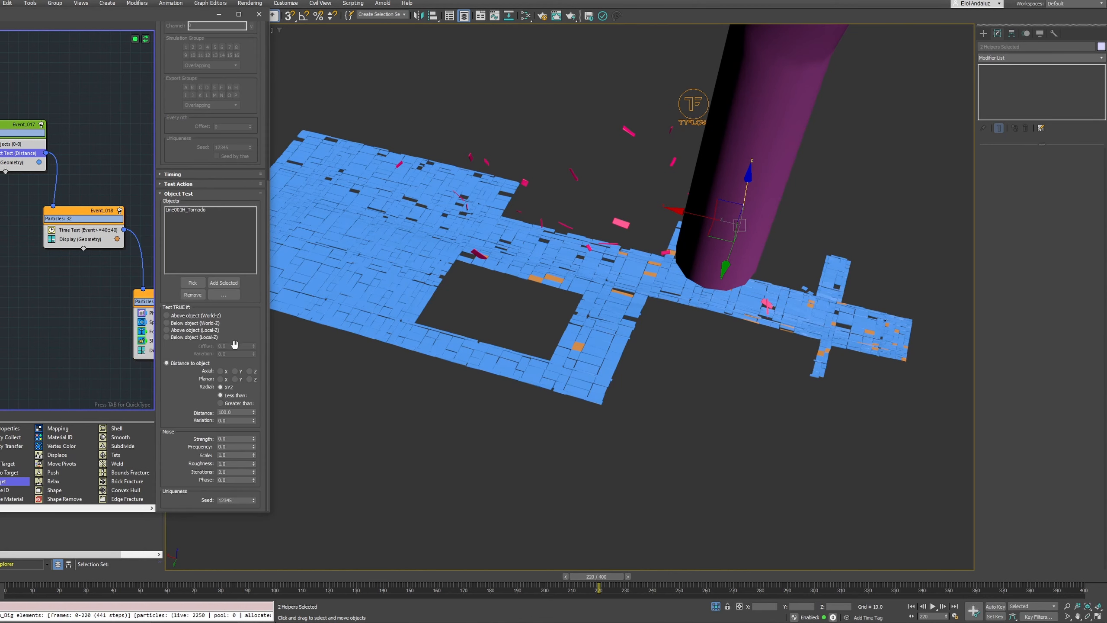
{"action": "scroll", "coordinate": [191, 375], "scroll_direction": "up", "scroll_amount": 5}
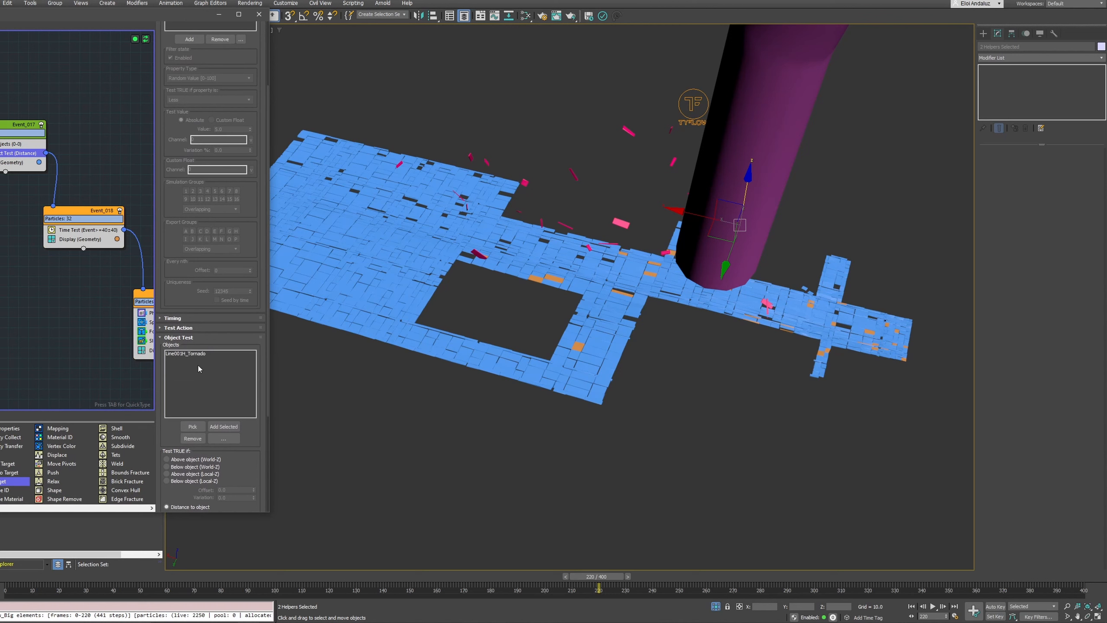
{"action": "scroll", "coordinate": [181, 344], "scroll_direction": "down", "scroll_amount": 5}
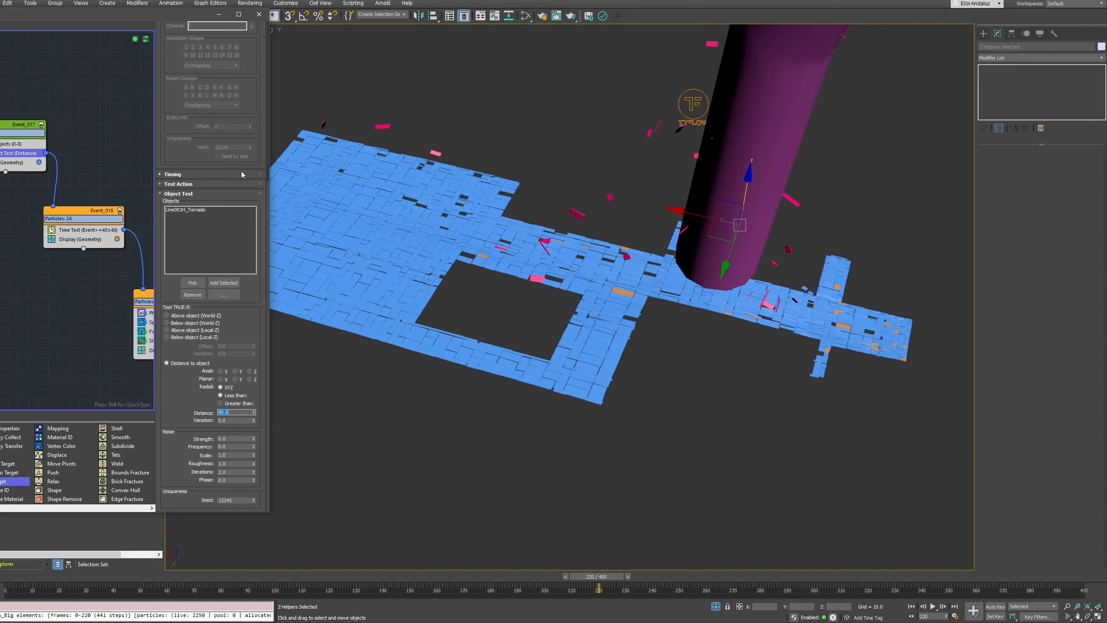
Set the Object Test's Random filter value to 8 in Event_017 and scrub the timeline through PhysCamera001 to check the release
{"action": "scroll", "coordinate": [201, 262], "scroll_direction": "up", "scroll_amount": 8}
{"action": "left_click", "coordinate": [205, 65]}
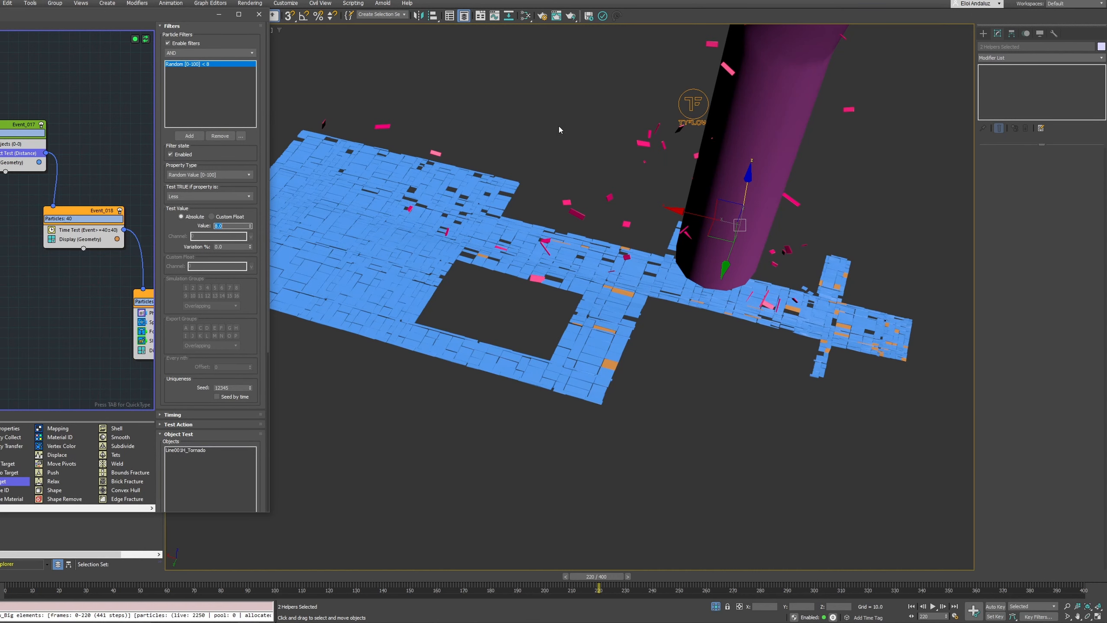
{"action": "key", "text": "c"}
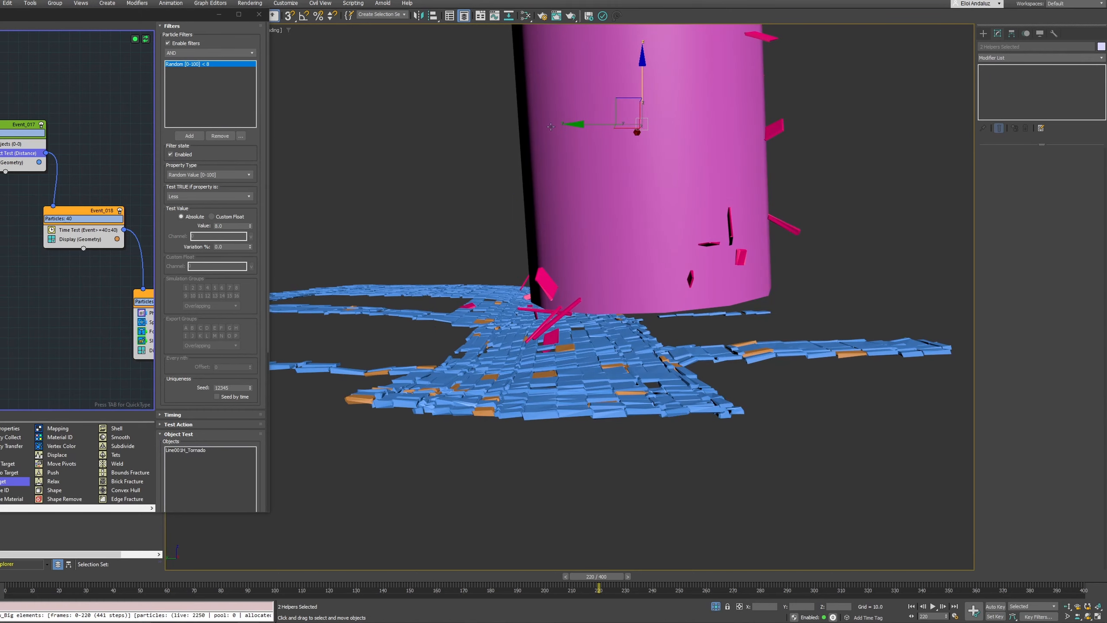
{"action": "left_click_drag", "start_coordinate": [244, 578], "coordinate": [960, 520]}
{"action": "left_click_drag", "start_coordinate": [849, 520], "coordinate": [541, 510]}
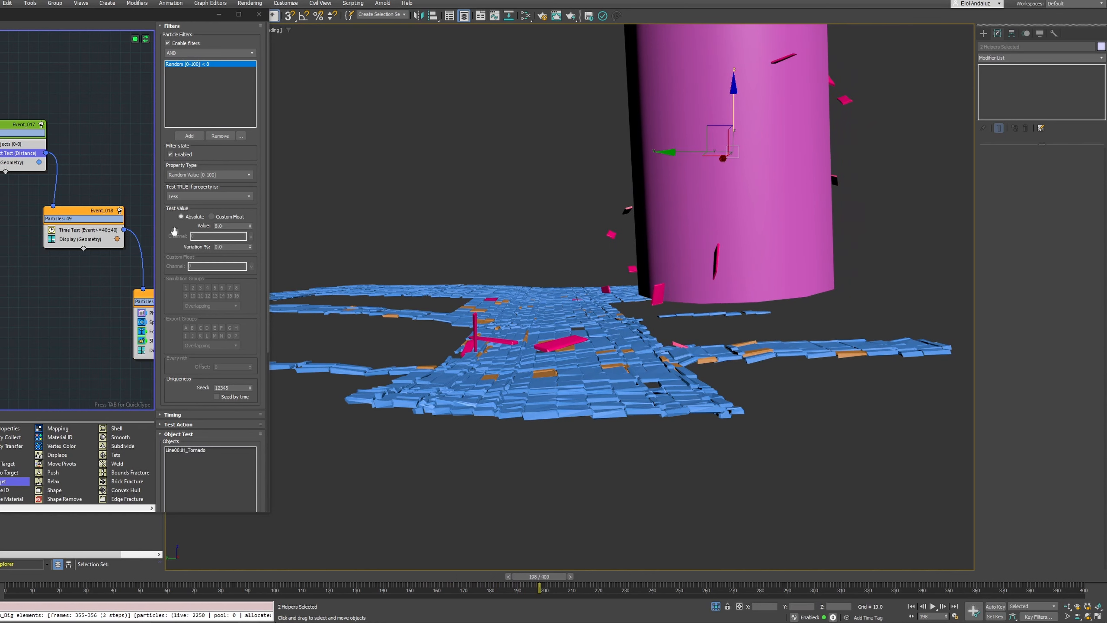
Set the Object Test's distance to 70 and scrub the timeline through PhysCamera001 to check when tiles lift off
{"action": "scroll", "coordinate": [174, 231], "scroll_direction": "down", "scroll_amount": 4}
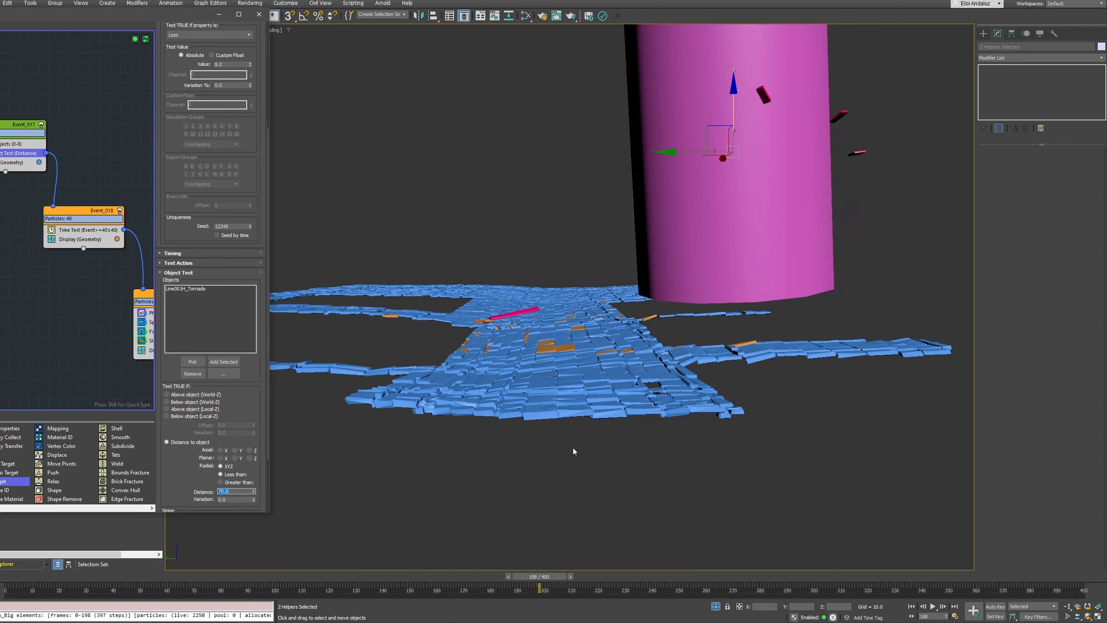
{"action": "left_click_drag", "start_coordinate": [586, 581], "coordinate": [808, 503]}
{"action": "left_click_drag", "start_coordinate": [885, 500], "coordinate": [616, 496]}
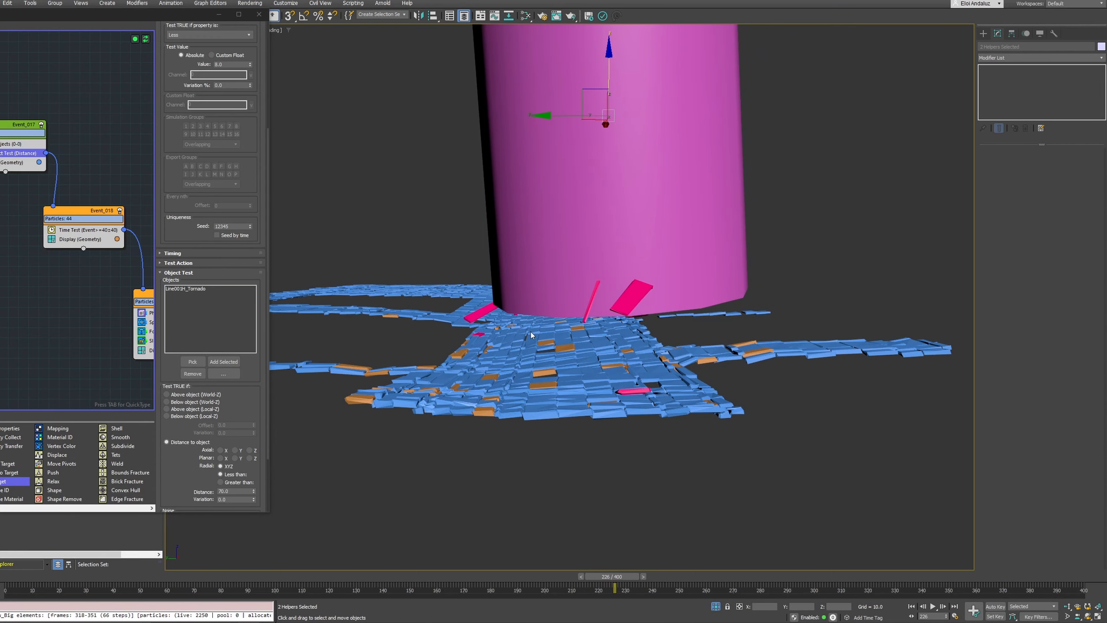
{"action": "left_click_drag", "start_coordinate": [598, 582], "coordinate": [486, 358]}
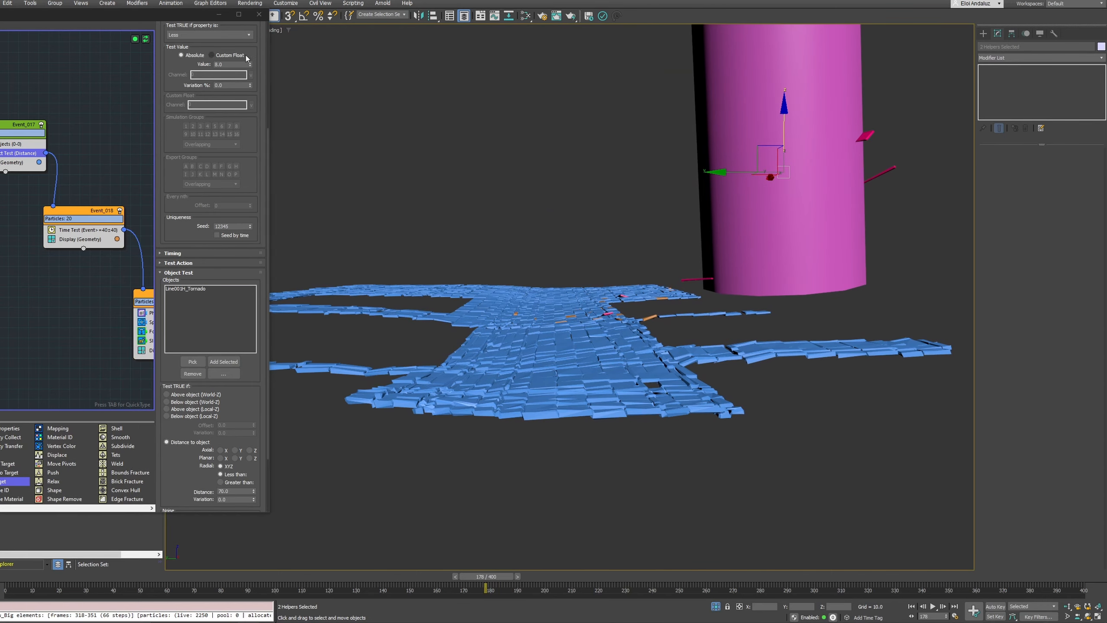
Reposition the tyFlow editor window so its whole event graph and operator settings are in view
{"action": "left_click_drag", "start_coordinate": [162, 25], "coordinate": [465, 71]}
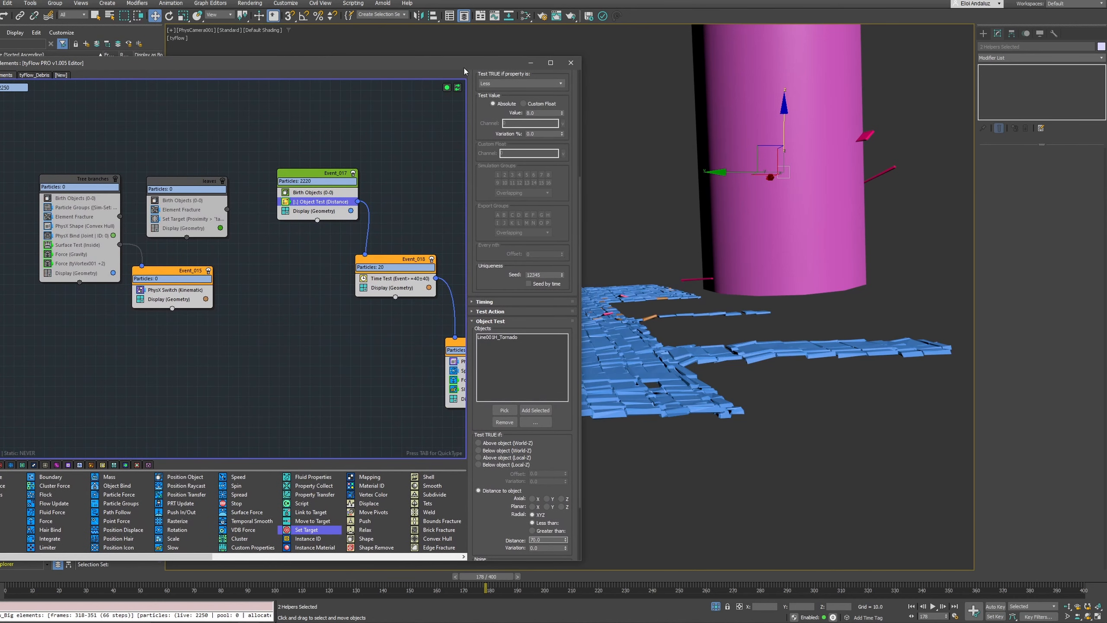
{"action": "middle_click_drag", "start_coordinate": [295, 140], "coordinate": [417, 145]}
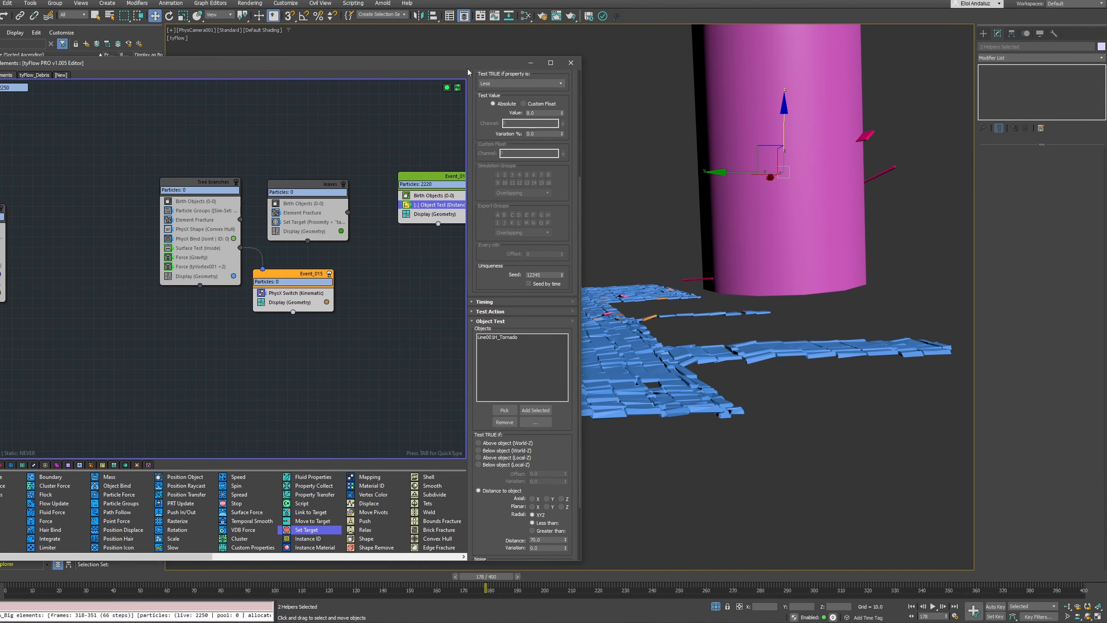
{"action": "left_click_drag", "start_coordinate": [467, 72], "coordinate": [210, 74]}
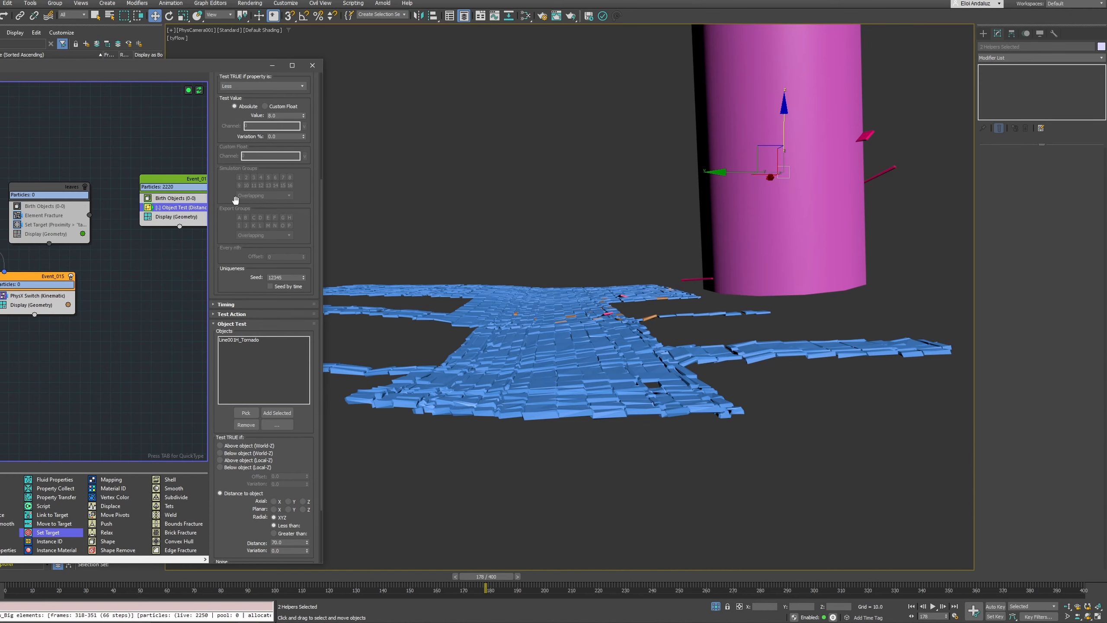
{"action": "left_click_drag", "start_coordinate": [168, 66], "coordinate": [606, 60]}
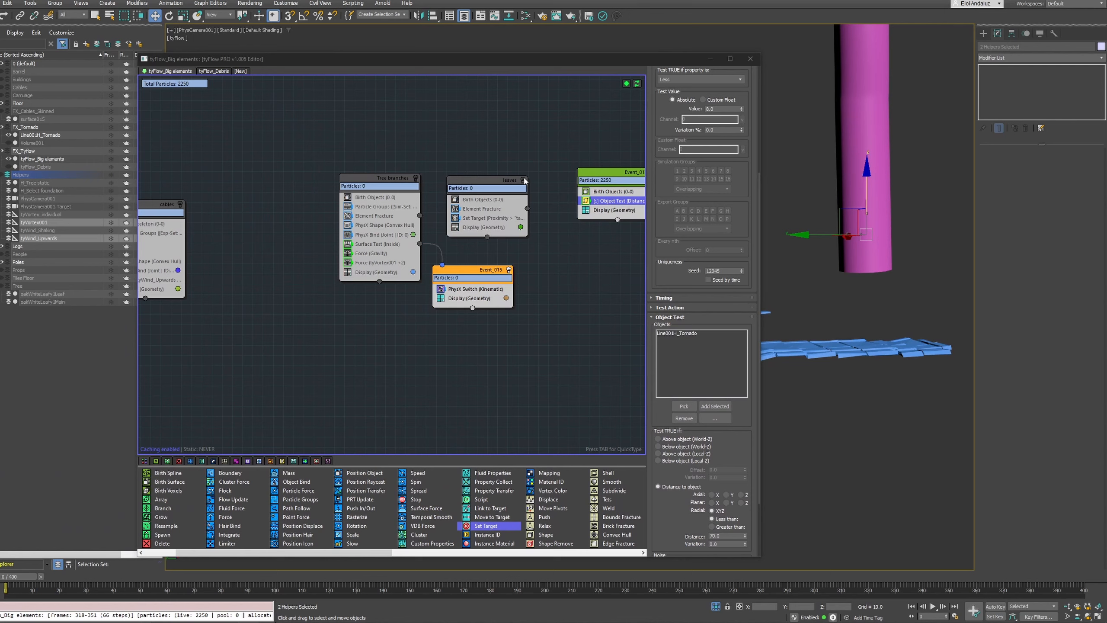
Enable the Tree branches, leaves, cables, Poles, Props, Logs and Barrels events alongside the floor tile events
{"action": "left_click", "coordinate": [416, 178]}
{"action": "left_click", "coordinate": [524, 180]}
{"action": "middle_click_drag", "start_coordinate": [227, 210], "coordinate": [394, 202]}
{"action": "left_click", "coordinate": [347, 197]}
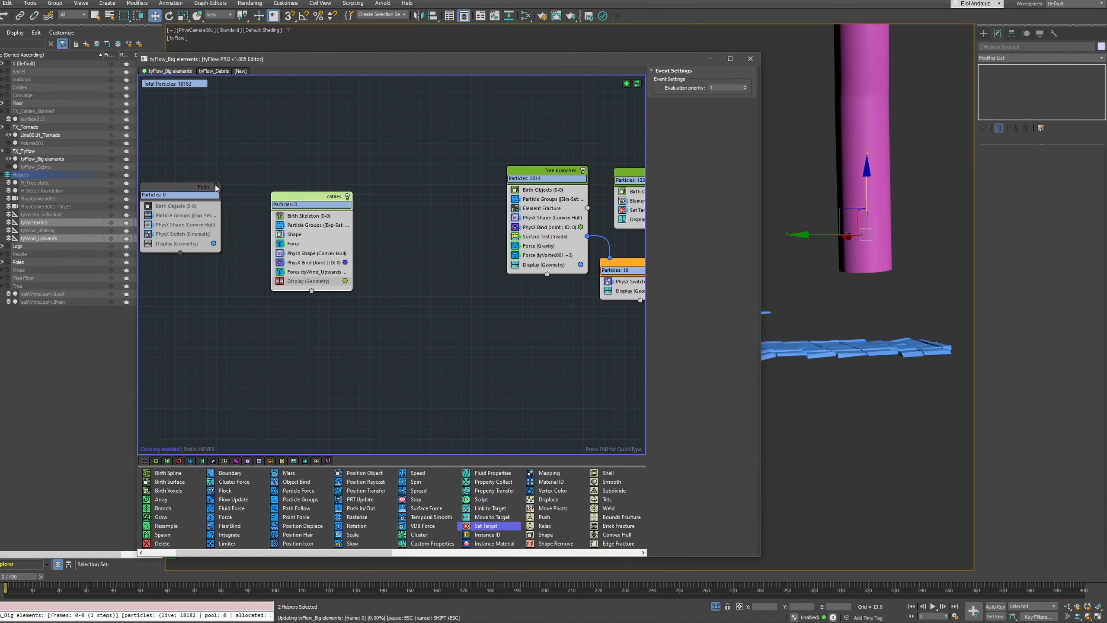
{"action": "left_click", "coordinate": [215, 188]}
{"action": "middle_click_drag", "start_coordinate": [175, 214], "coordinate": [641, 201]}
{"action": "left_click", "coordinate": [567, 186]}
{"action": "left_click", "coordinate": [466, 178]}
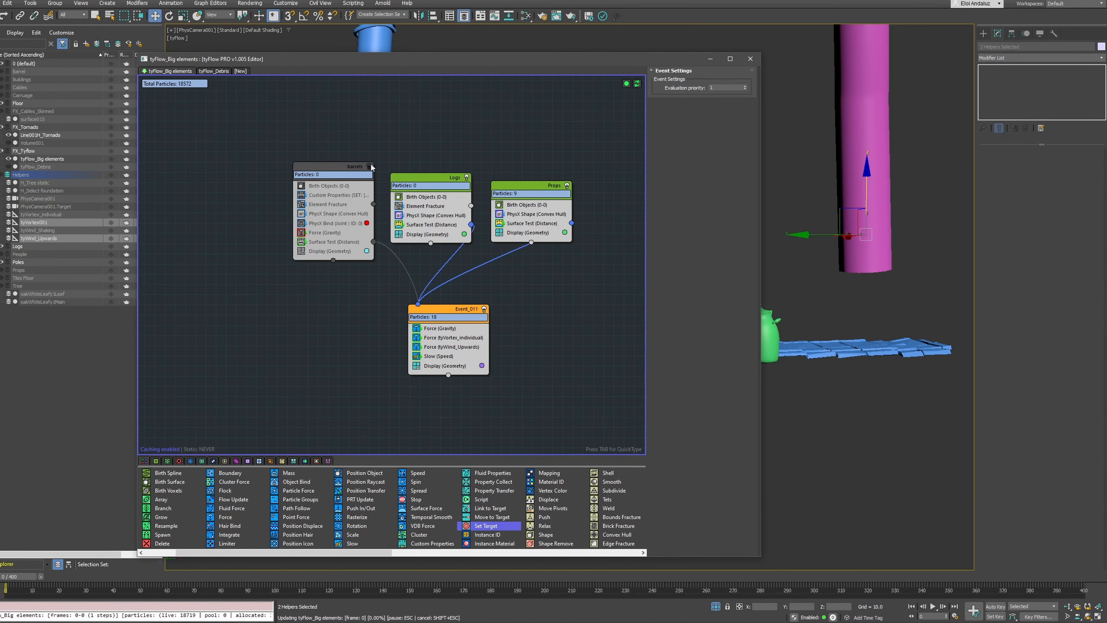
{"action": "left_click", "coordinate": [370, 166]}
Disable the flow's simulation and open the Birth Objects settings of Event_009
{"action": "right_click", "coordinate": [635, 84]}
{"action": "left_click", "coordinate": [661, 135]}
{"action": "middle_click_drag", "start_coordinate": [240, 129], "coordinate": [420, 144]}
{"action": "middle_click_drag", "start_coordinate": [187, 126], "coordinate": [380, 194]}
{"action": "left_click", "coordinate": [453, 139]}
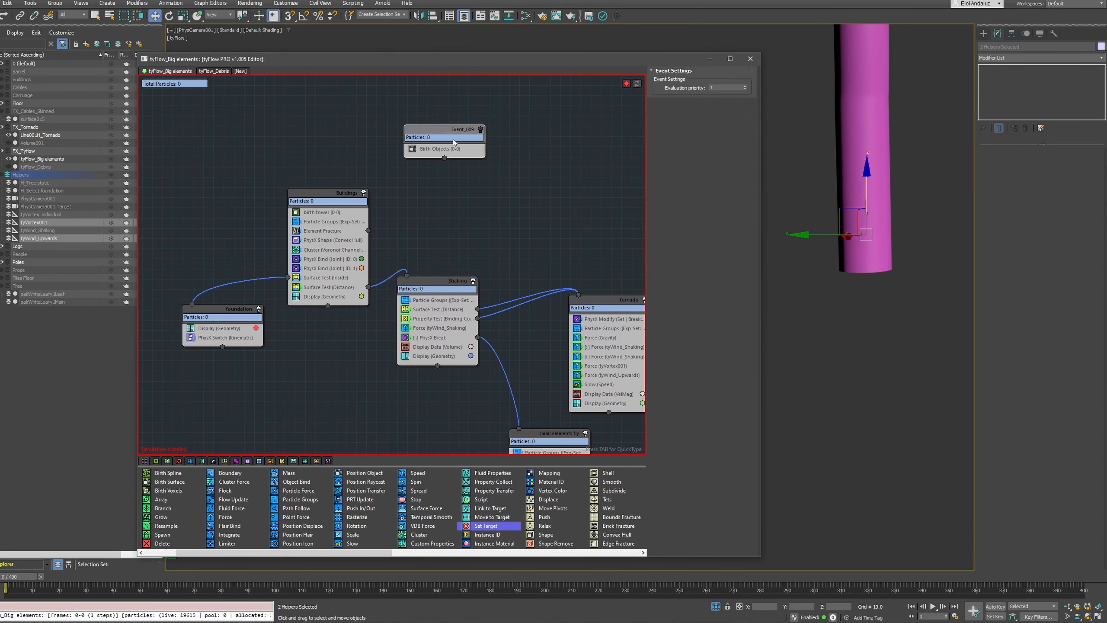
{"action": "left_click", "coordinate": [454, 149]}
Review the event graph from Ground collision through the props events to Event_017, Event_018 and Event_019, shifting Ground collision slightly
{"action": "middle_click_drag", "start_coordinate": [463, 198], "coordinate": [624, 175]}
{"action": "middle_click_drag", "start_coordinate": [187, 144], "coordinate": [619, 166]}
{"action": "middle_click_drag", "start_coordinate": [218, 161], "coordinate": [475, 166]}
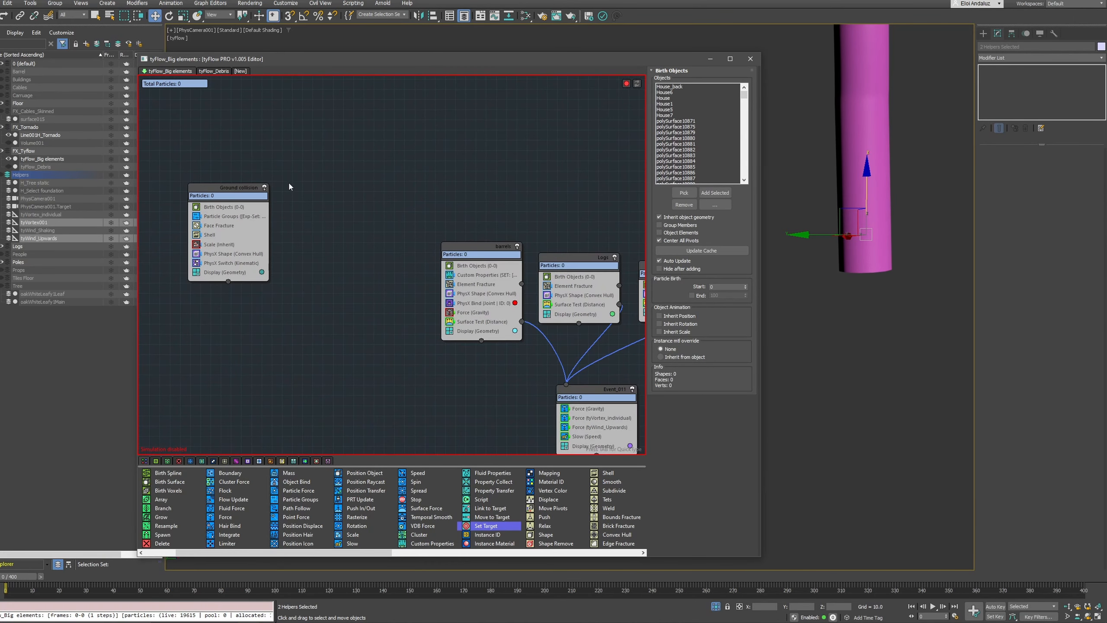
{"action": "left_click_drag", "start_coordinate": [238, 196], "coordinate": [268, 192]}
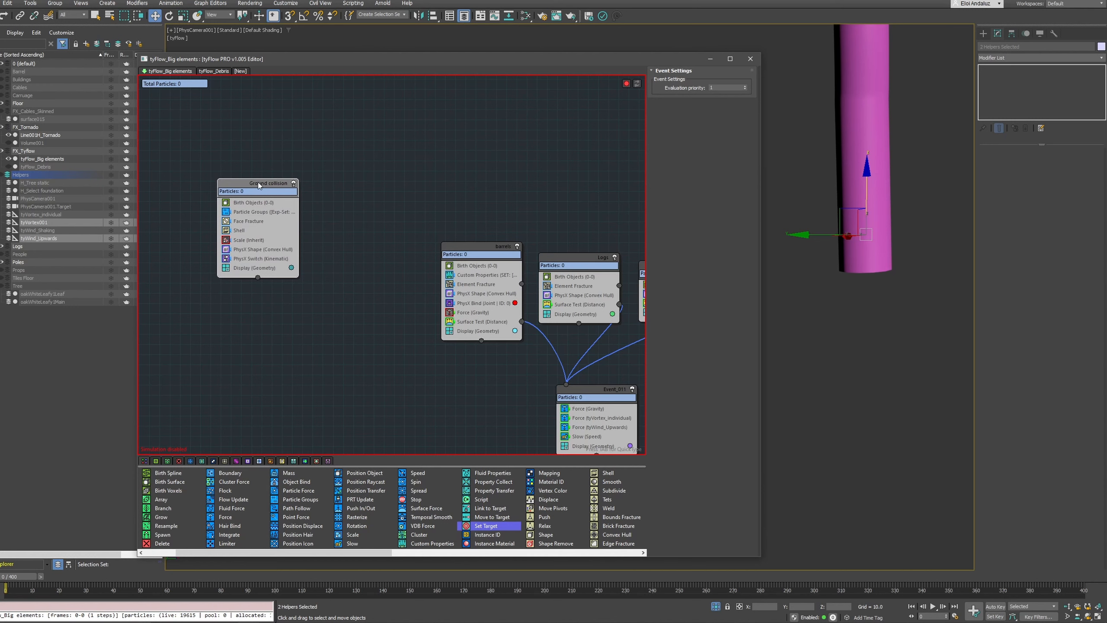
{"action": "middle_click_drag", "start_coordinate": [607, 205], "coordinate": [269, 188]}
{"action": "middle_click_drag", "start_coordinate": [483, 171], "coordinate": [190, 181]}
{"action": "middle_click_drag", "start_coordinate": [537, 170], "coordinate": [276, 155]}
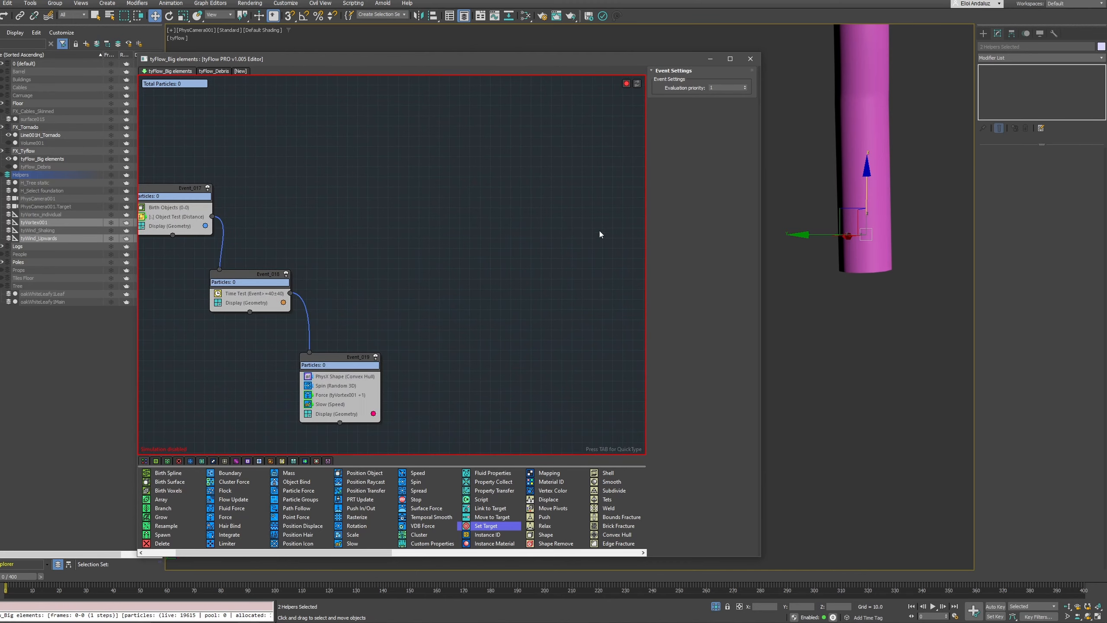
{"action": "middle_click_drag", "start_coordinate": [600, 236], "coordinate": [497, 227]}
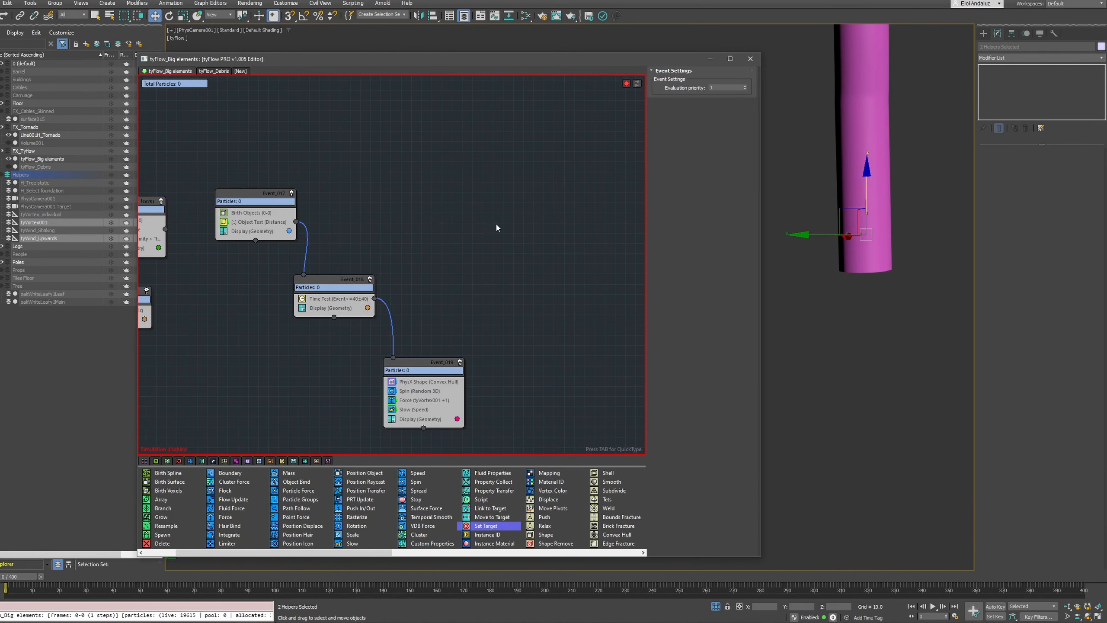
Examine the dynamics and collision settings of the PhysX Shape operator in Event_019
{"action": "left_click", "coordinate": [427, 381]}
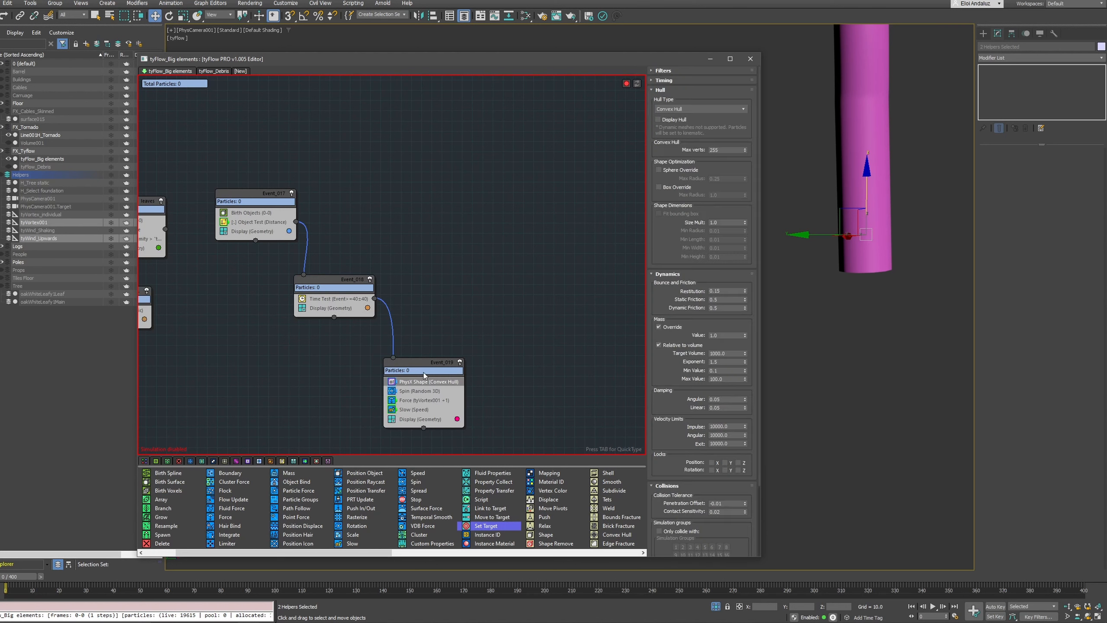
{"action": "scroll", "coordinate": [675, 247], "scroll_direction": "down", "scroll_amount": 3}
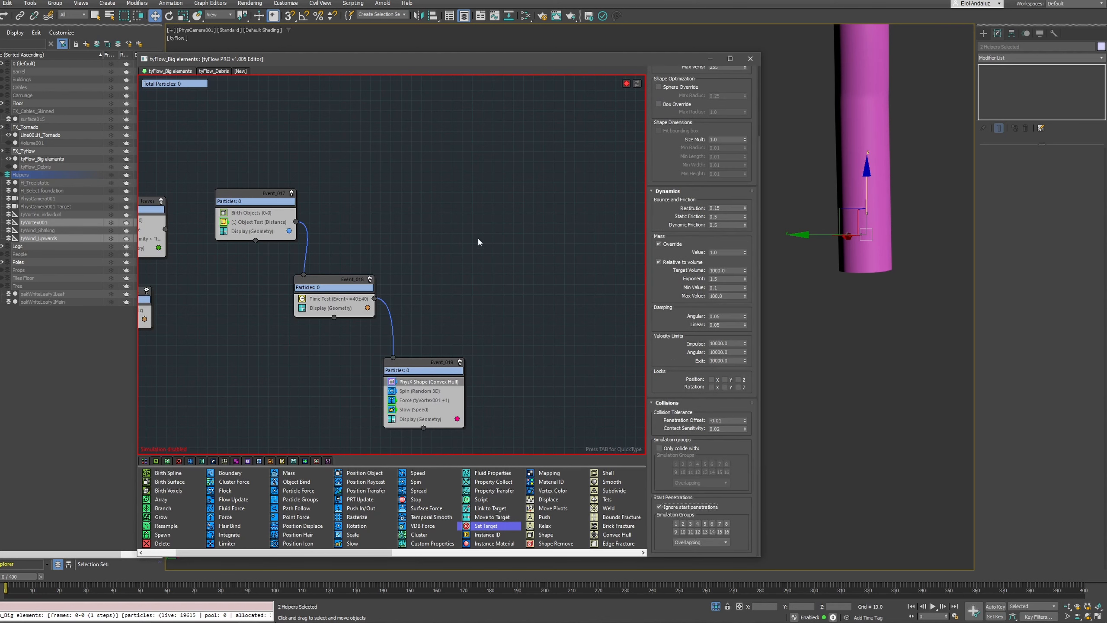
{"action": "left_click_drag", "start_coordinate": [583, 64], "coordinate": [523, 64]}
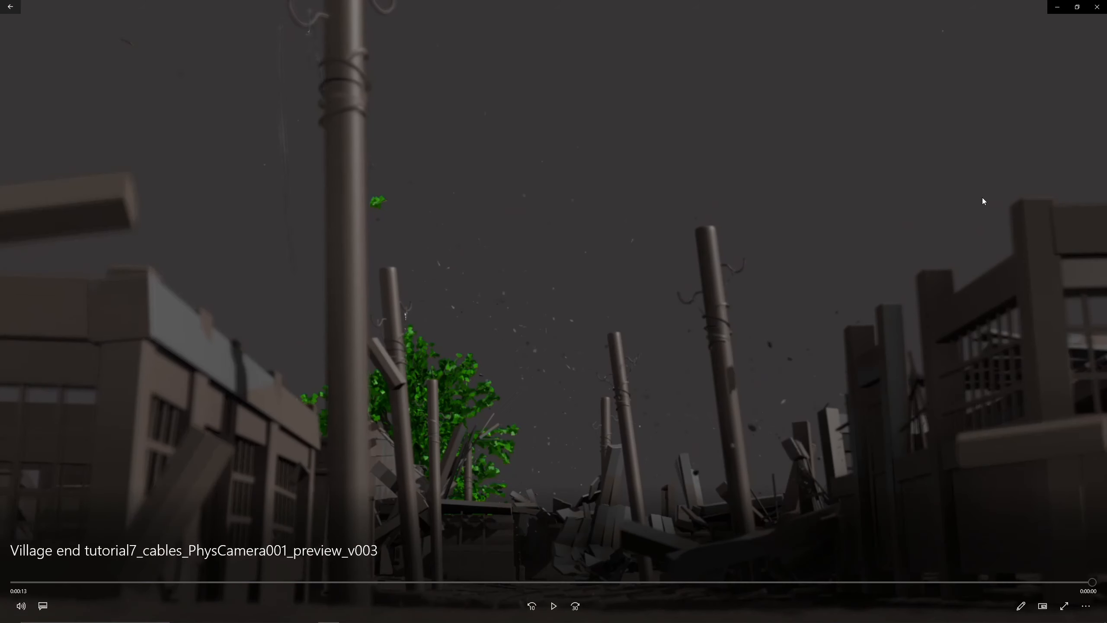
Switch to the video player and replay the Village end tutorial7_cables_PhysCamera001_preview_v003 preview from the start
{"action": "key", "text": "space"}
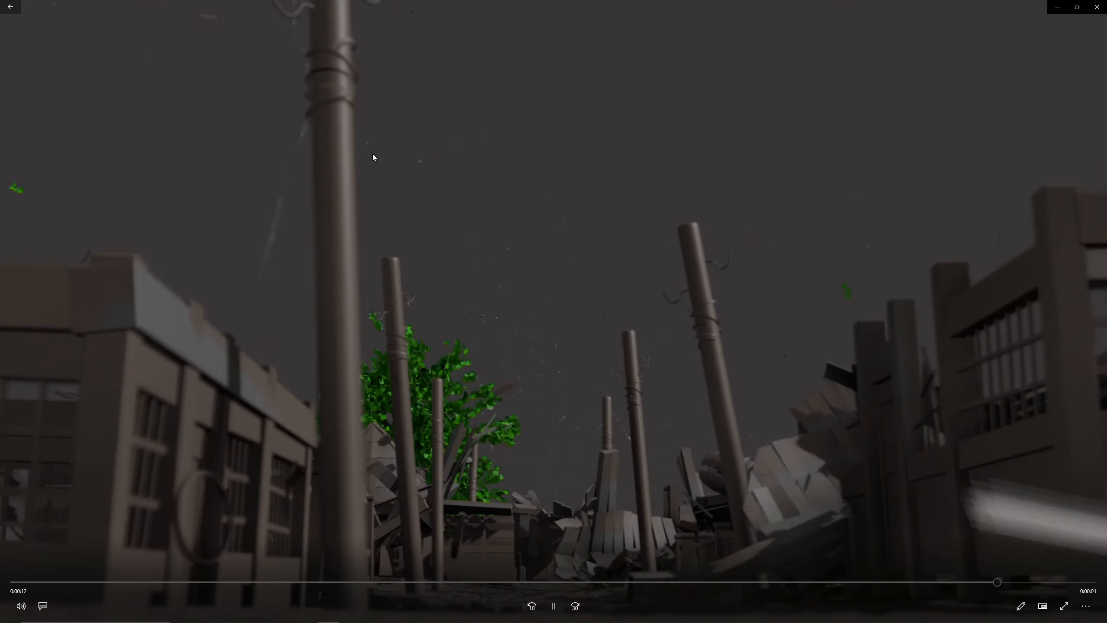
{"action": "left_click", "coordinate": [515, 355]}
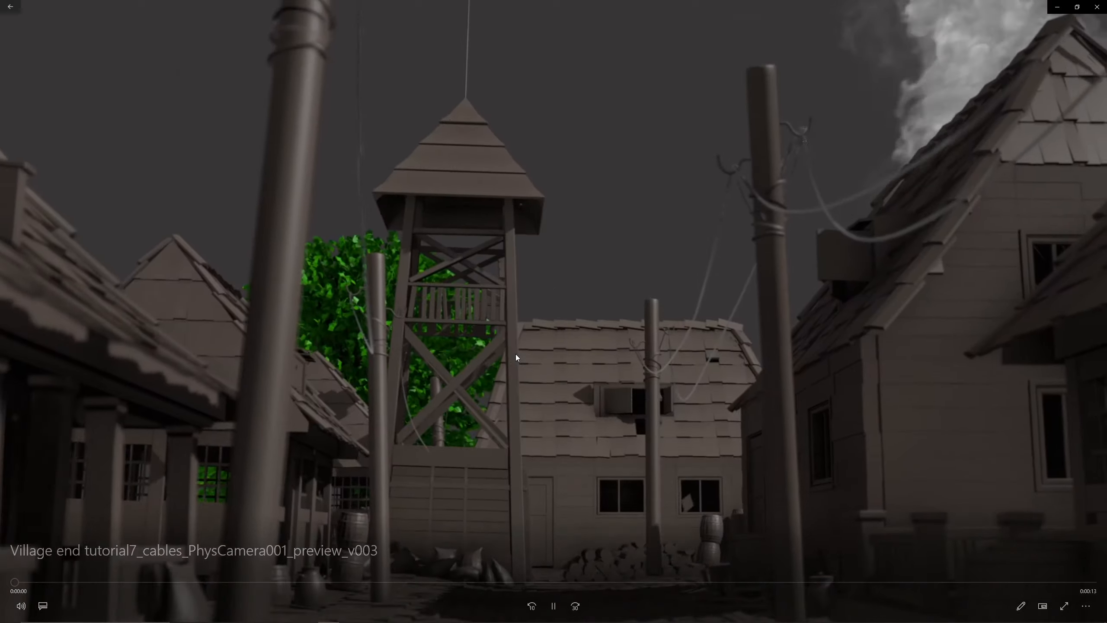